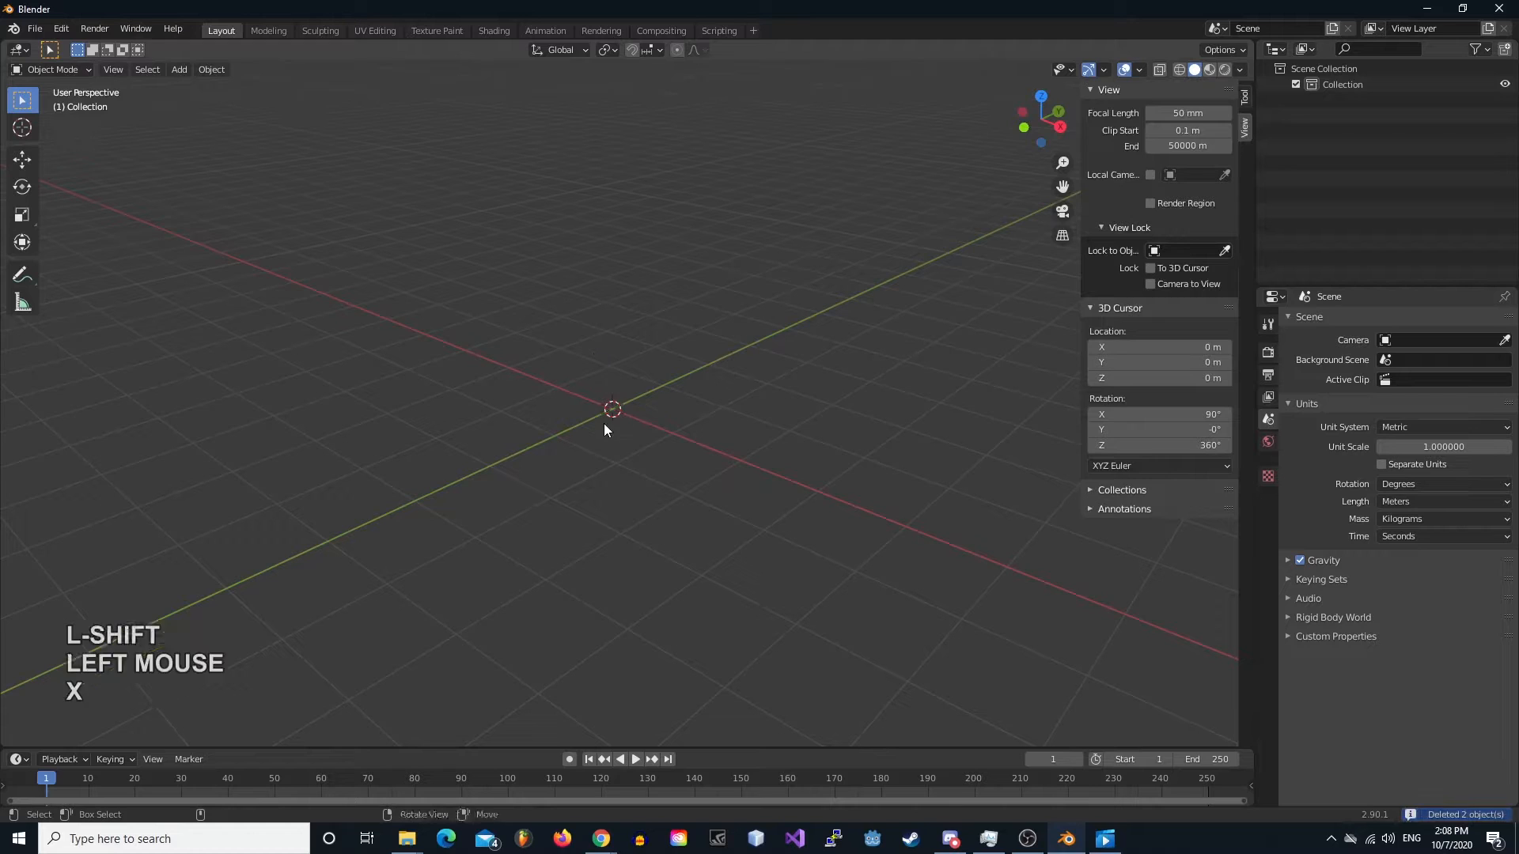
- Rename the scene's default collection as Kicker
scroll(599, 380, "up", 2)
middle_click_drag(598, 372, 633, 386)
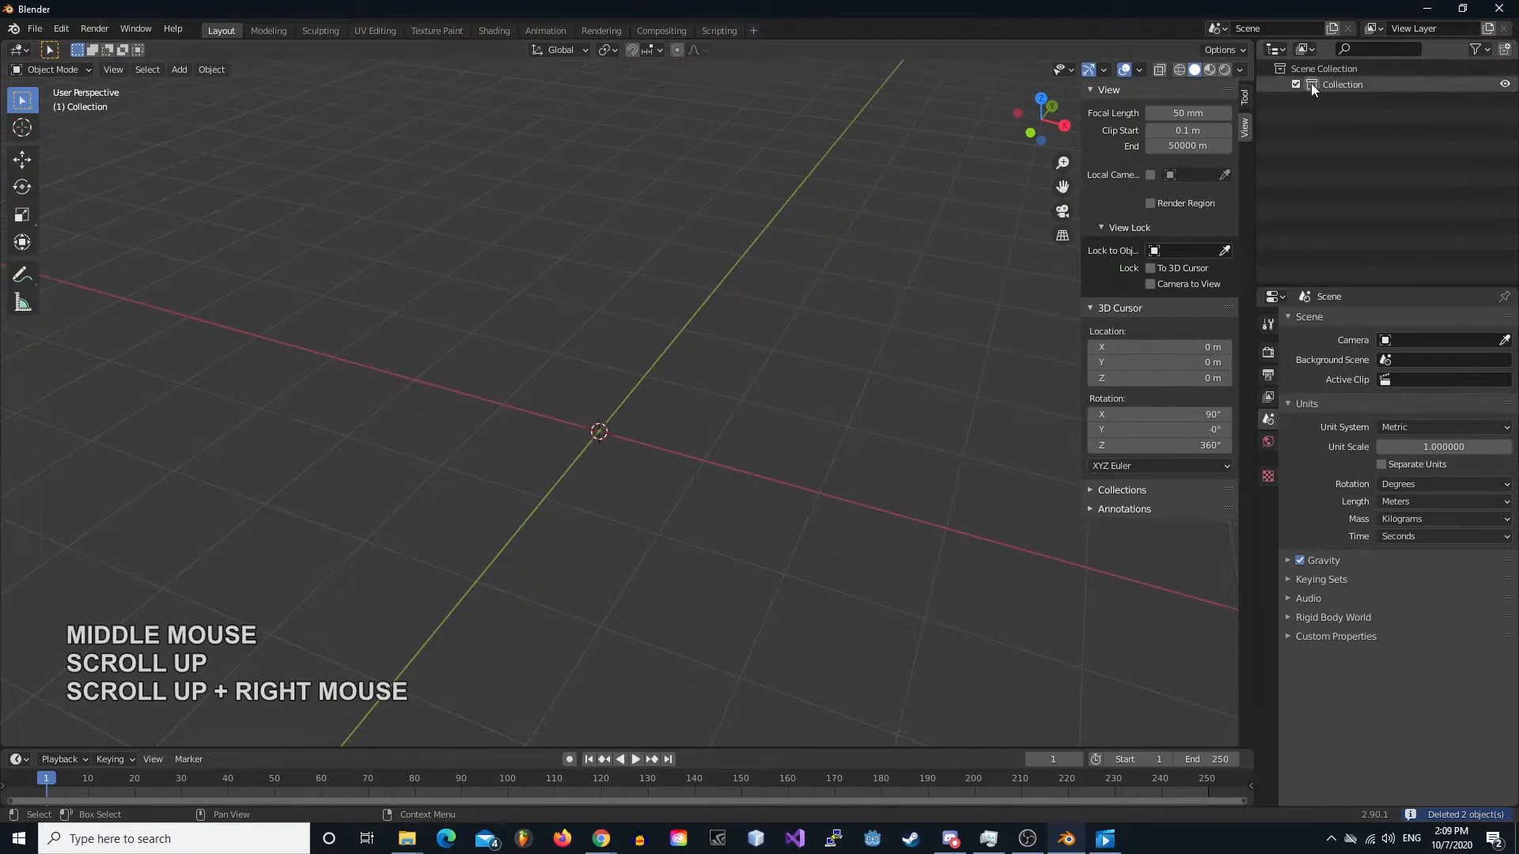
double_click(1351, 83)
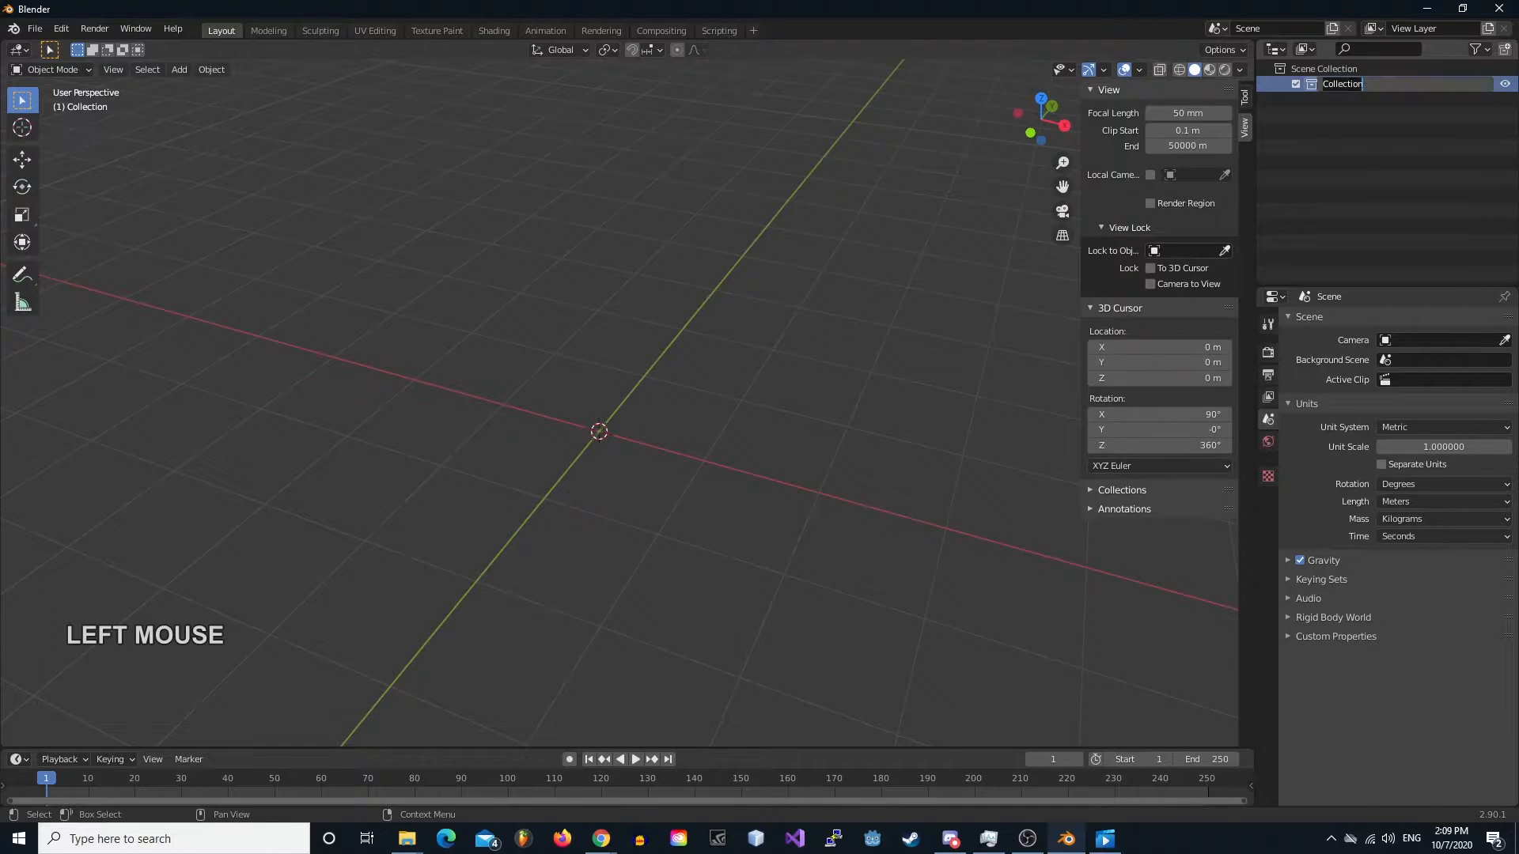
key("Caps_Lock")
type("C")
key("BackSpace")
key("Caps_Lock")
type("Kicker")
key("Return")
- Add a mesh plane at the world origin in the Kicker collection
middle_click_drag(597, 298, 686, 408)
scroll(596, 387, "up", 2)
middle_click_drag(596, 388, 603, 390)
key("shift+a")
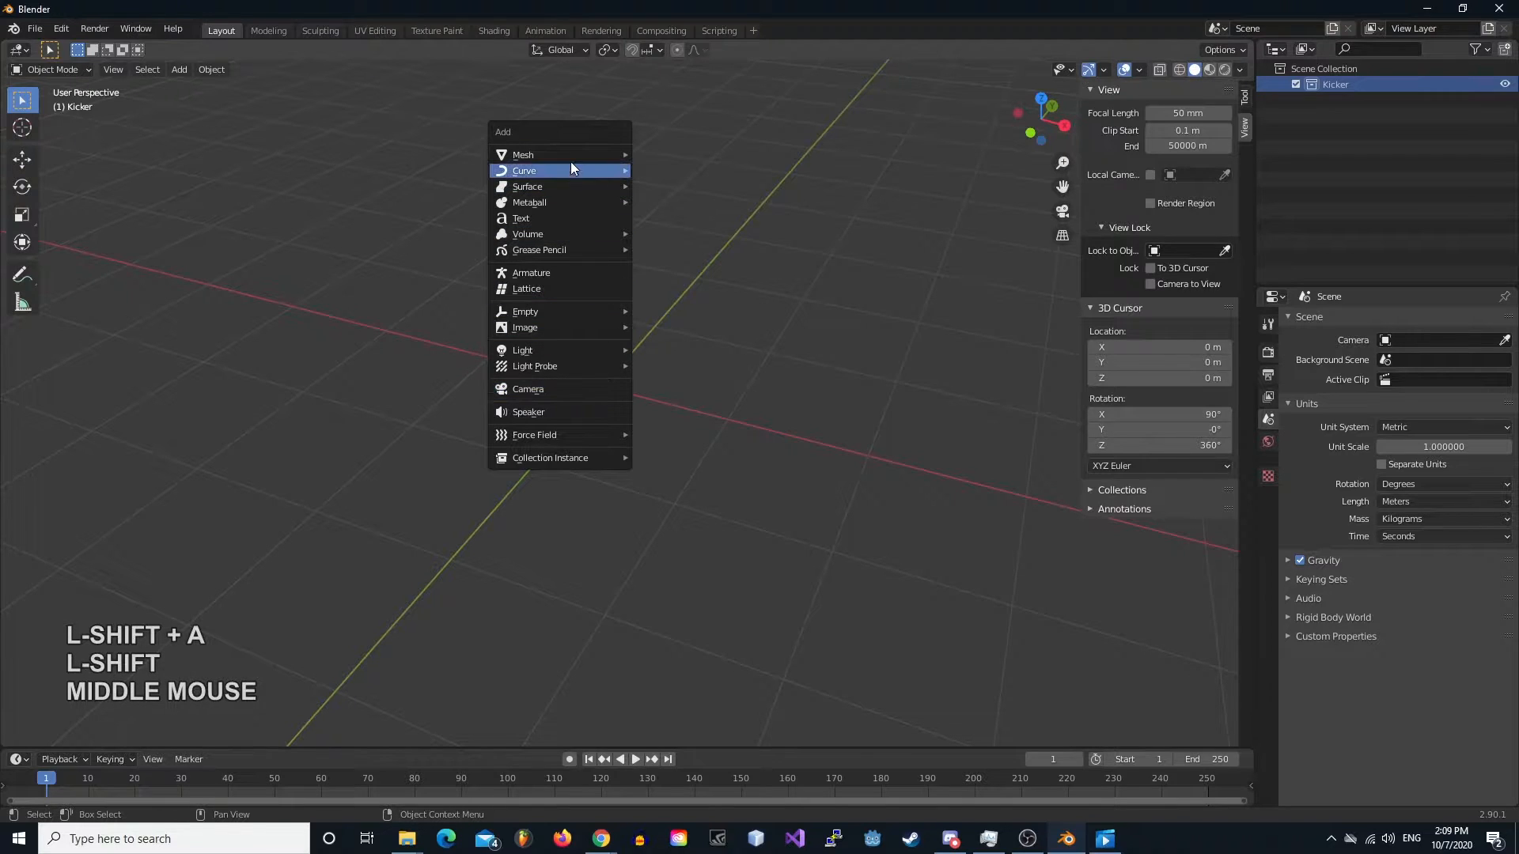
mouse_move(571, 155)
left_click(673, 158)
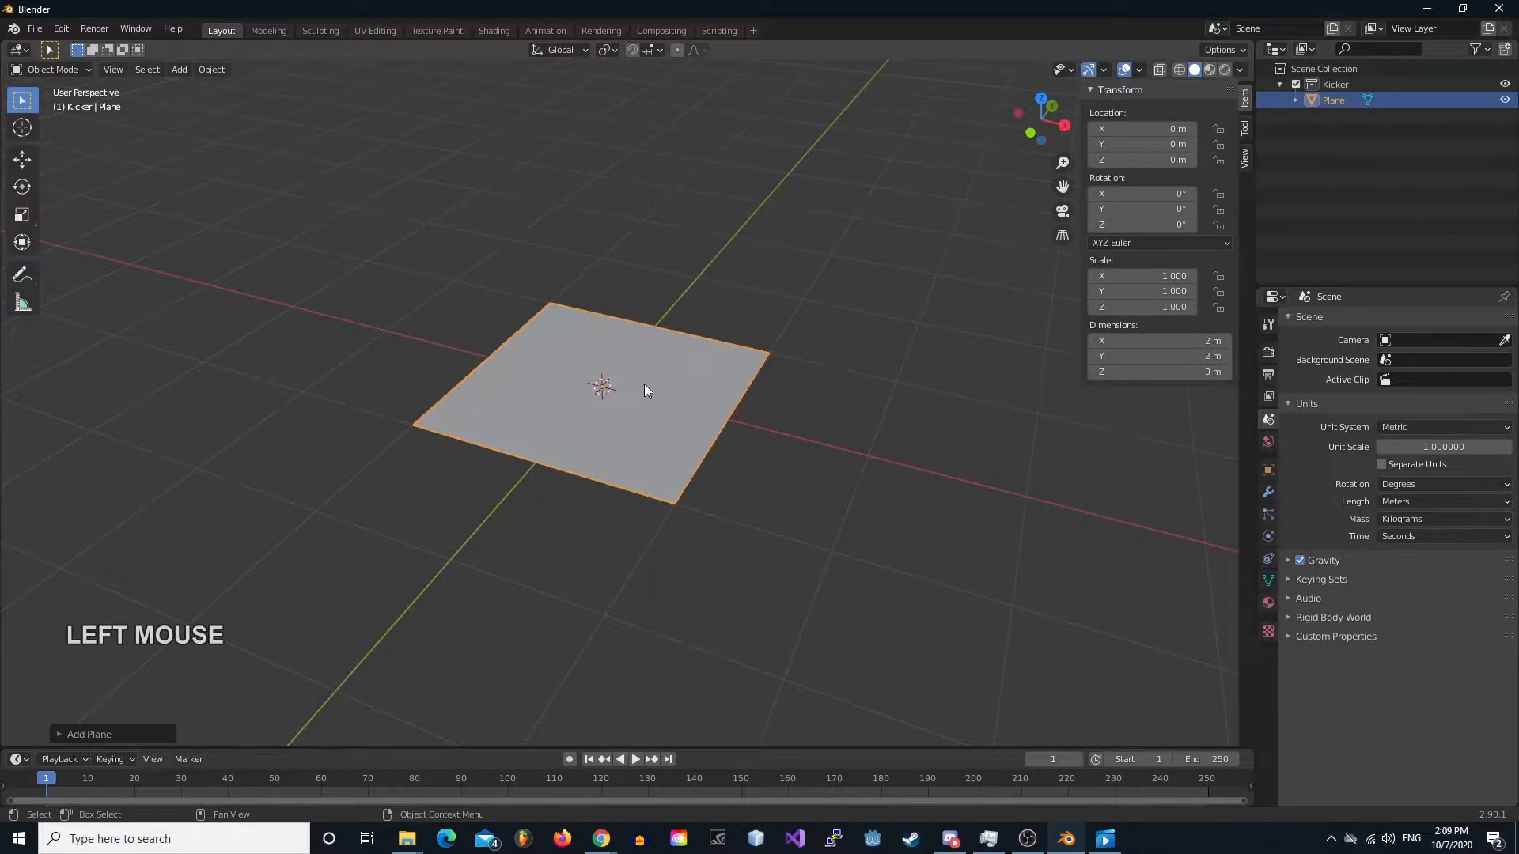
- Set the plane's Y dimension to 1 m
scroll(640, 374, "up", 2)
right_click_drag(639, 374, 610, 416, "shift")
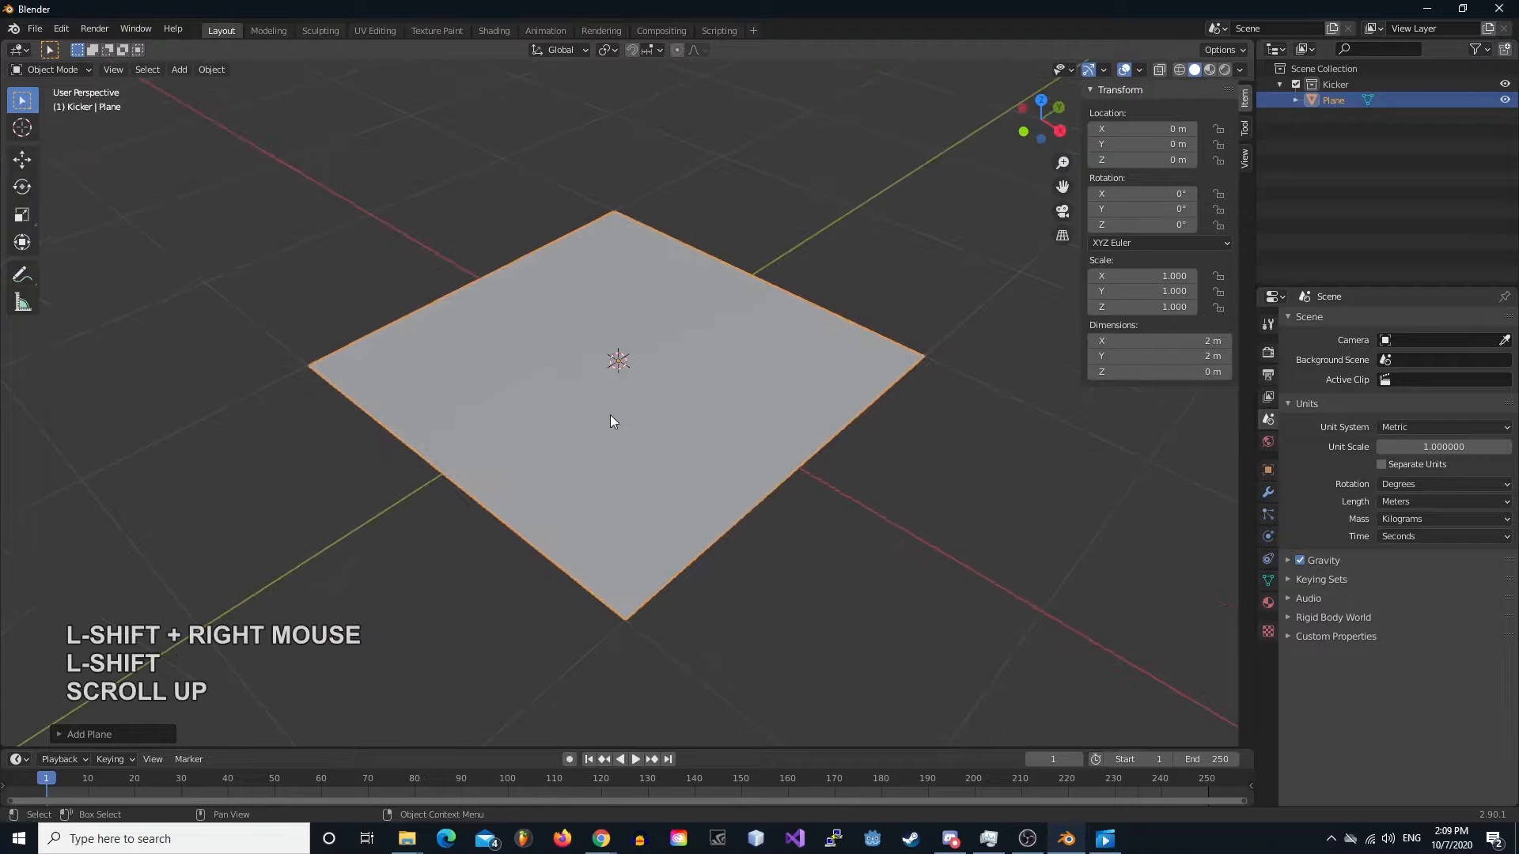
scroll(633, 411, "down", 2)
middle_click_drag(661, 414, 620, 441)
right_click_drag(620, 440, 681, 442, "shift")
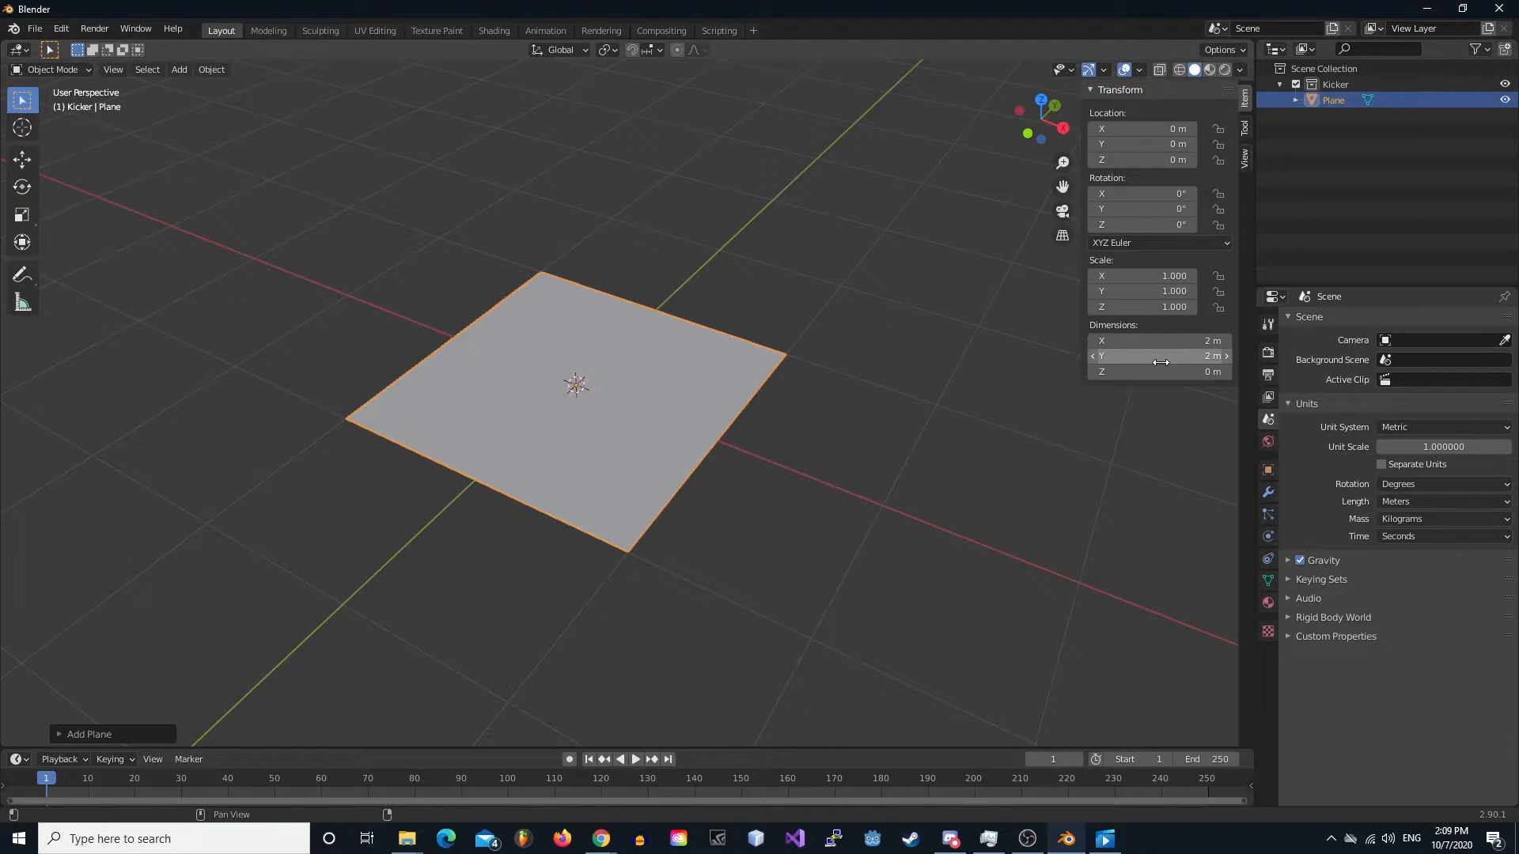
left_click(1202, 356)
type("1")
key("Return")
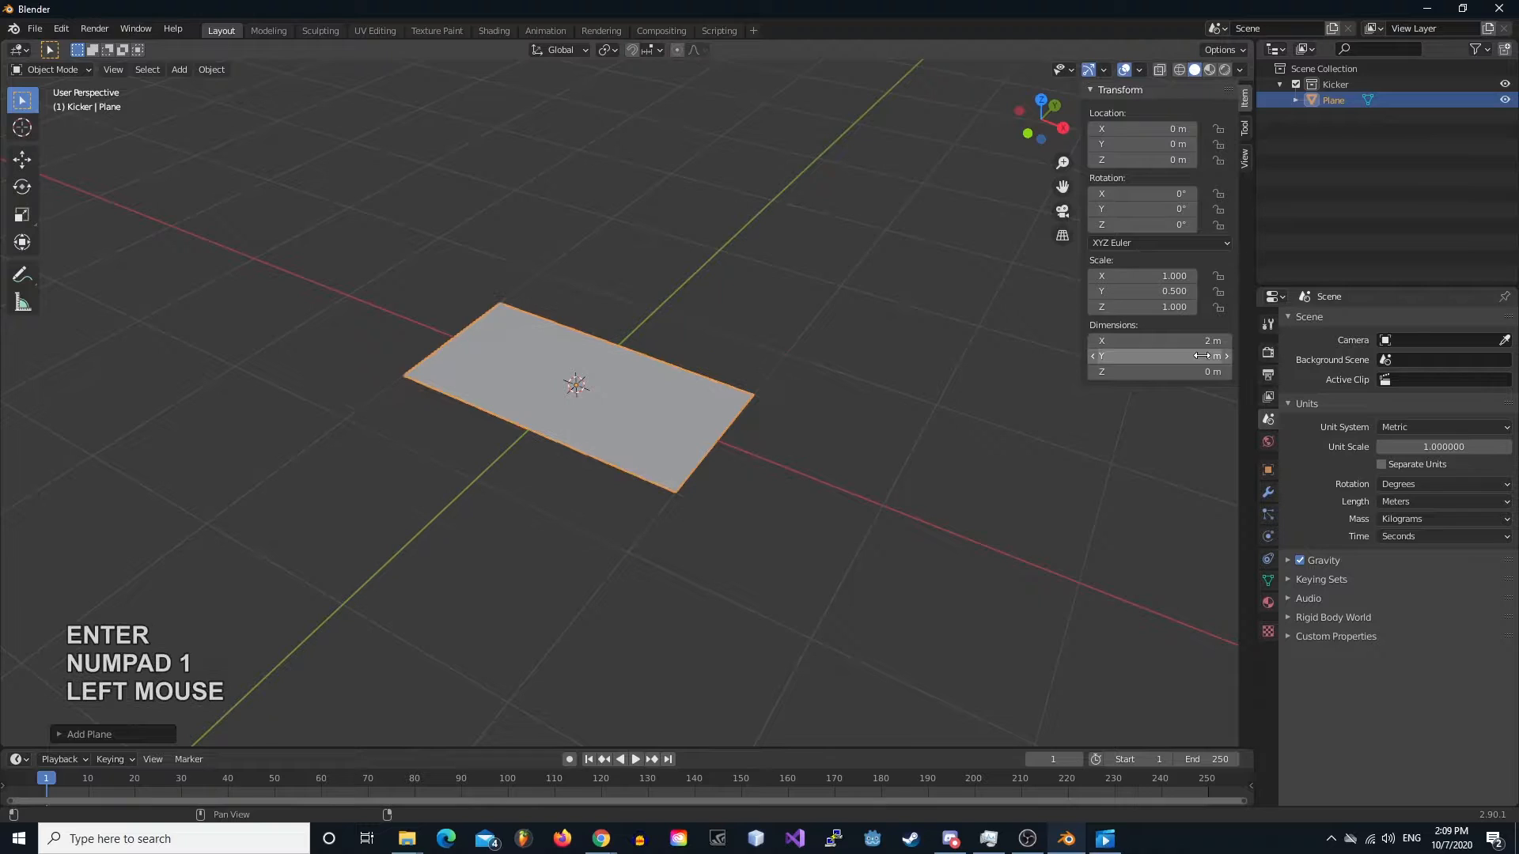
- In Edit Mode, extrude the plane's short edge on the negative X side upward along Z by about 0.46 m
middle_click_drag(572, 362, 554, 388)
scroll(534, 356, "up", 2)
key("Tab")
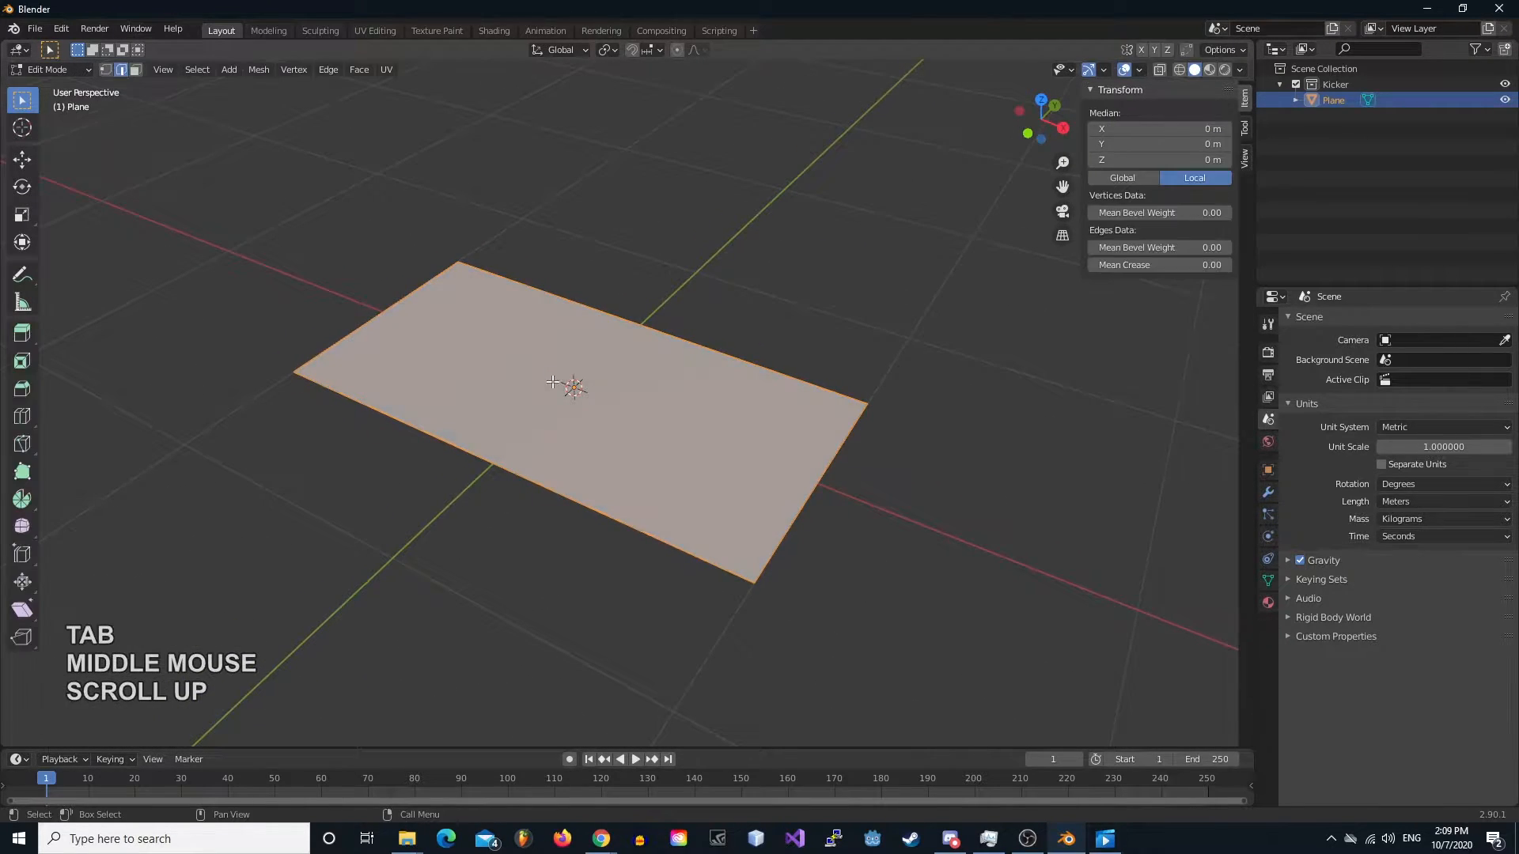
key("2")
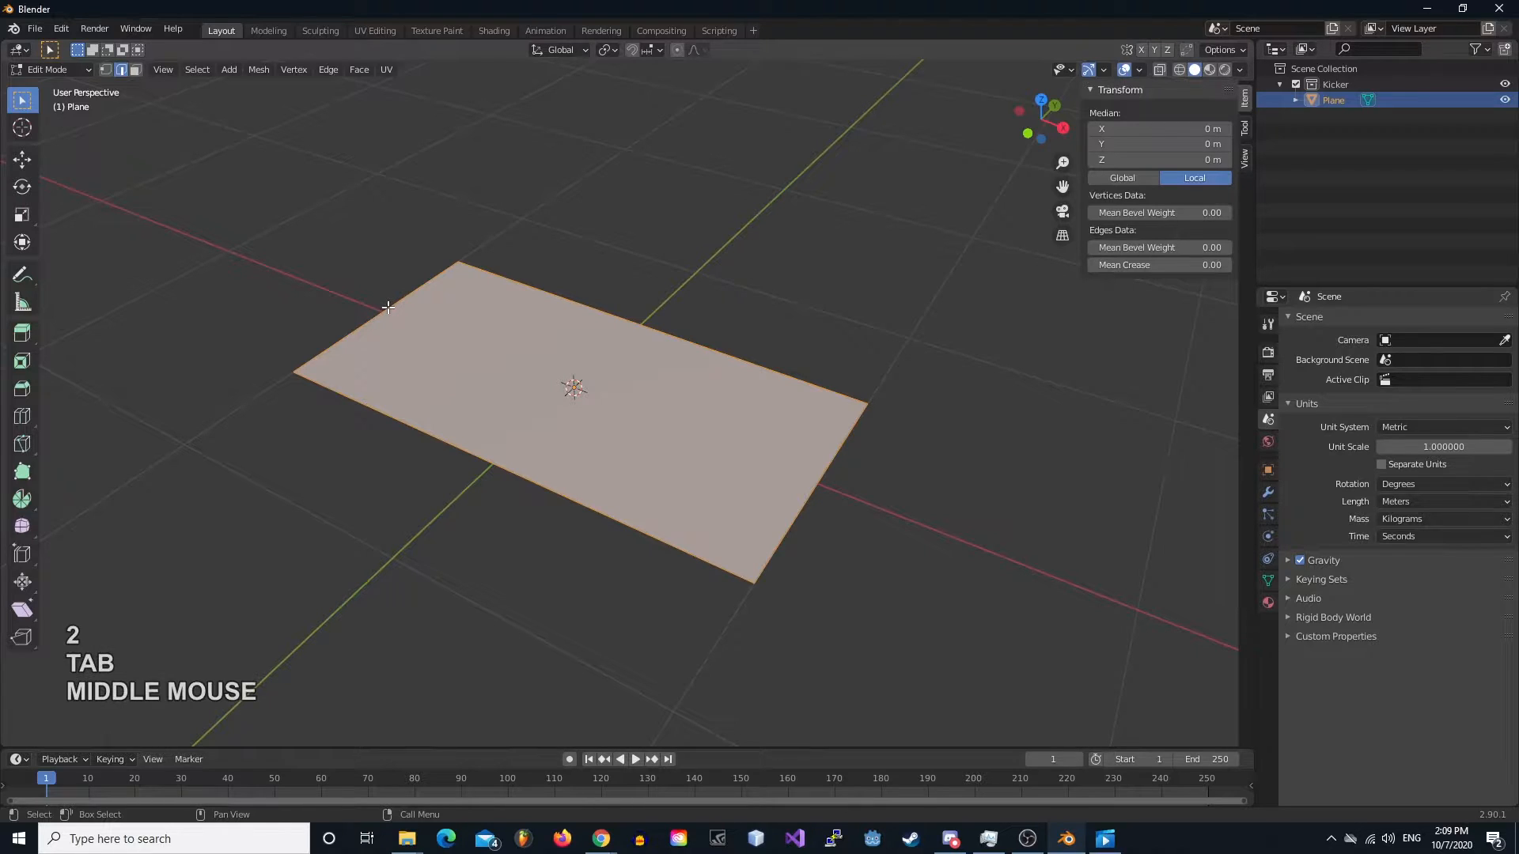
left_click(379, 298)
left_click(423, 428)
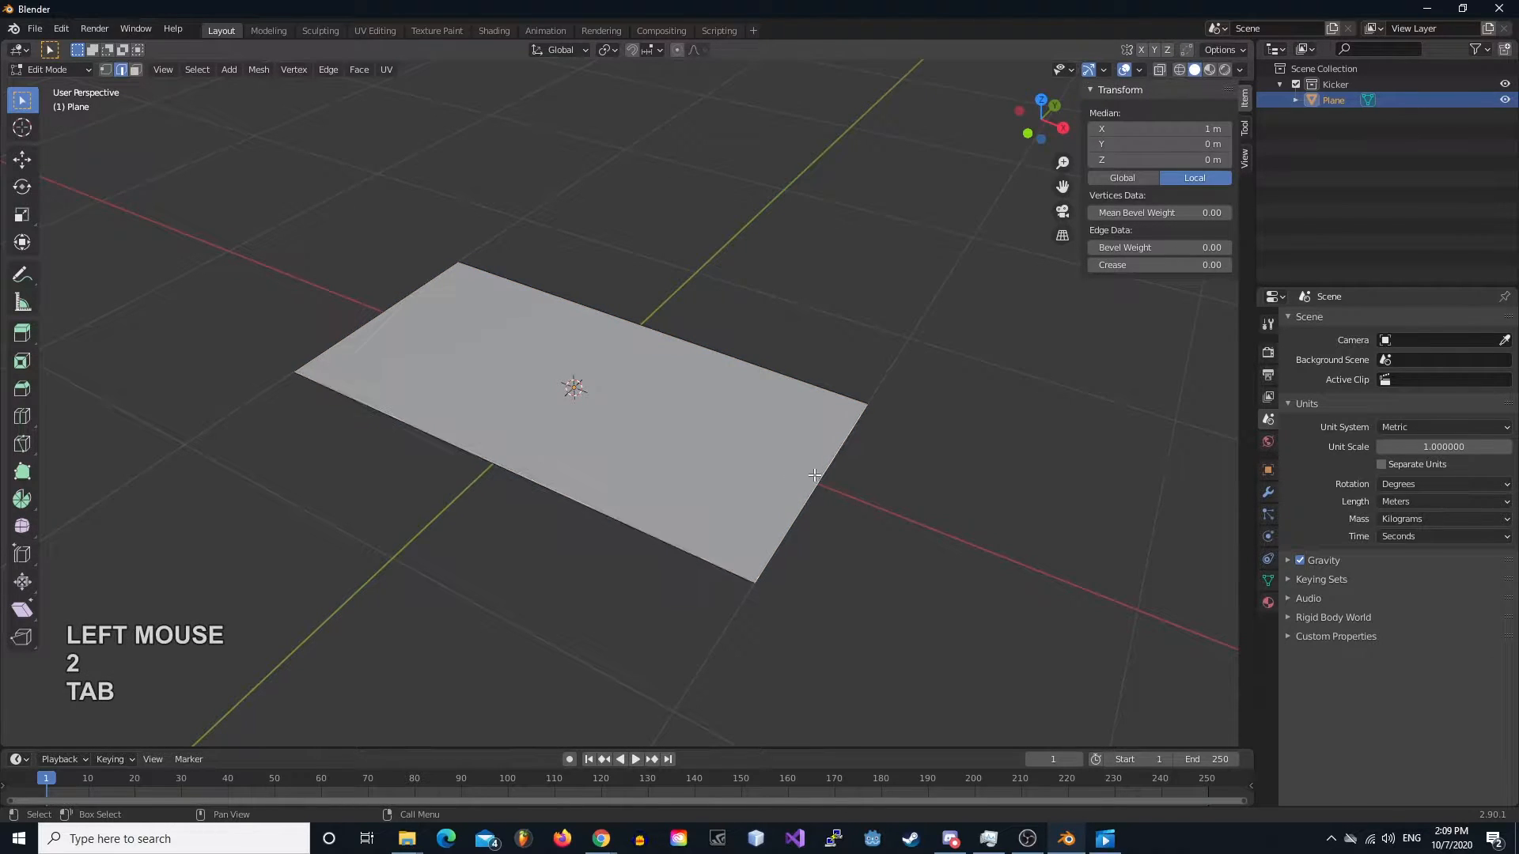
left_click(407, 323)
middle_click_drag(386, 298, 481, 304)
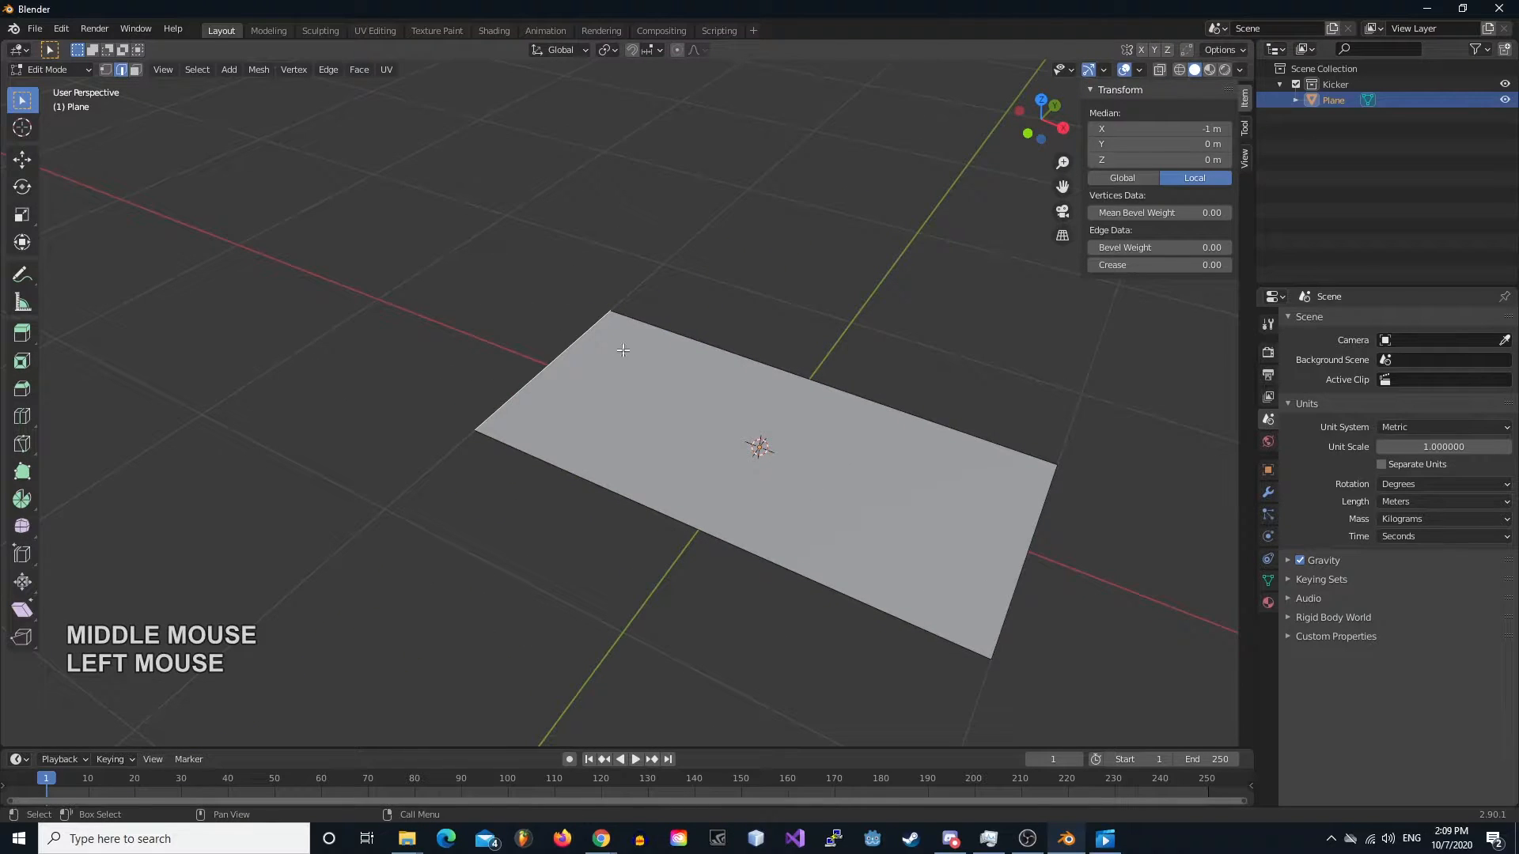
key("e")
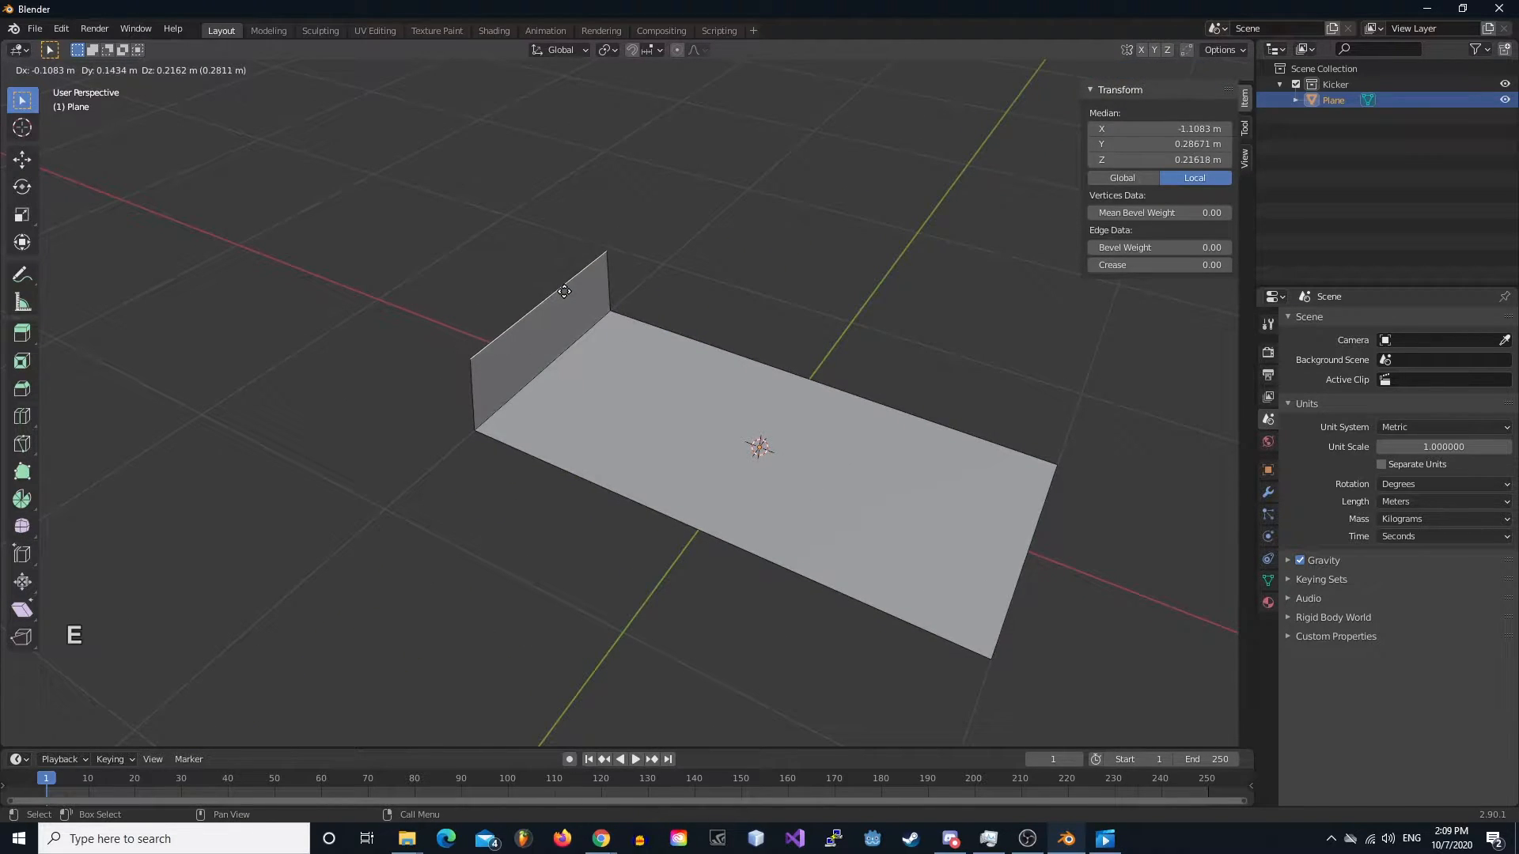
key("z")
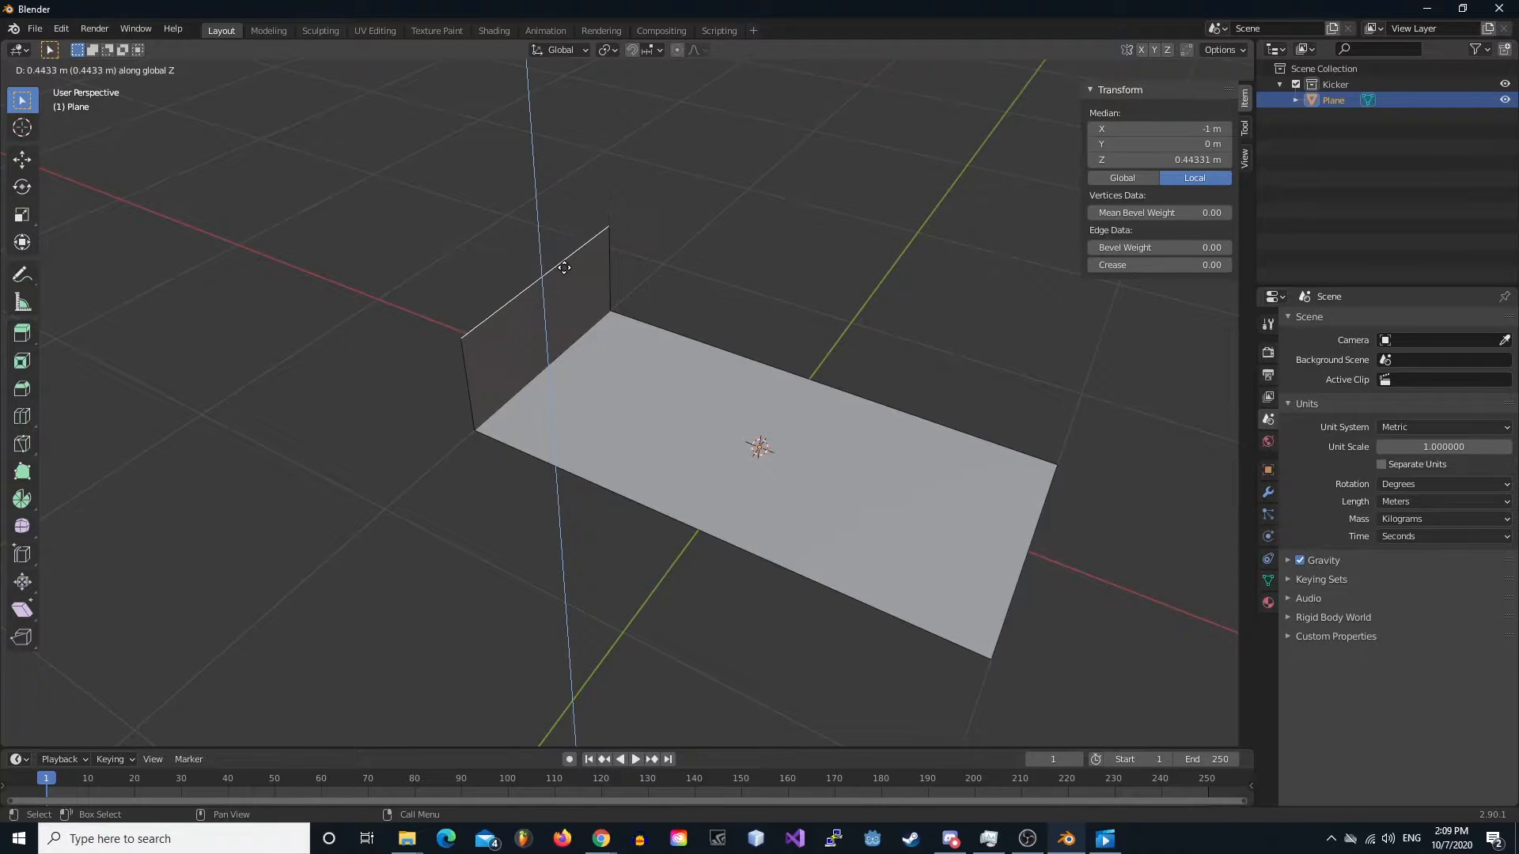
left_click(564, 264)
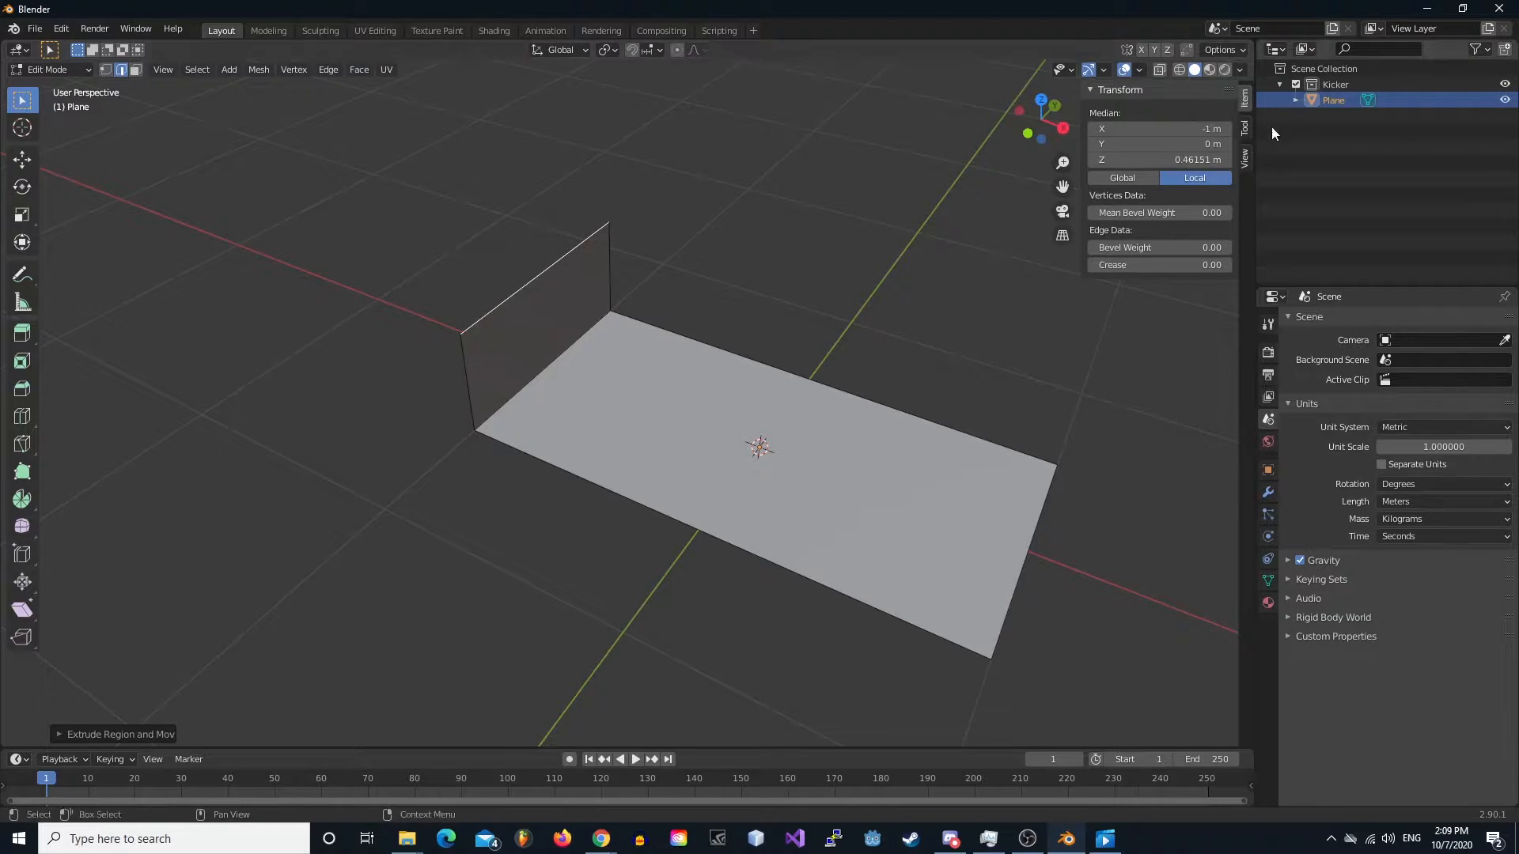
- Set the local Z position of the extruded top edge to 0.5 m
key("n")
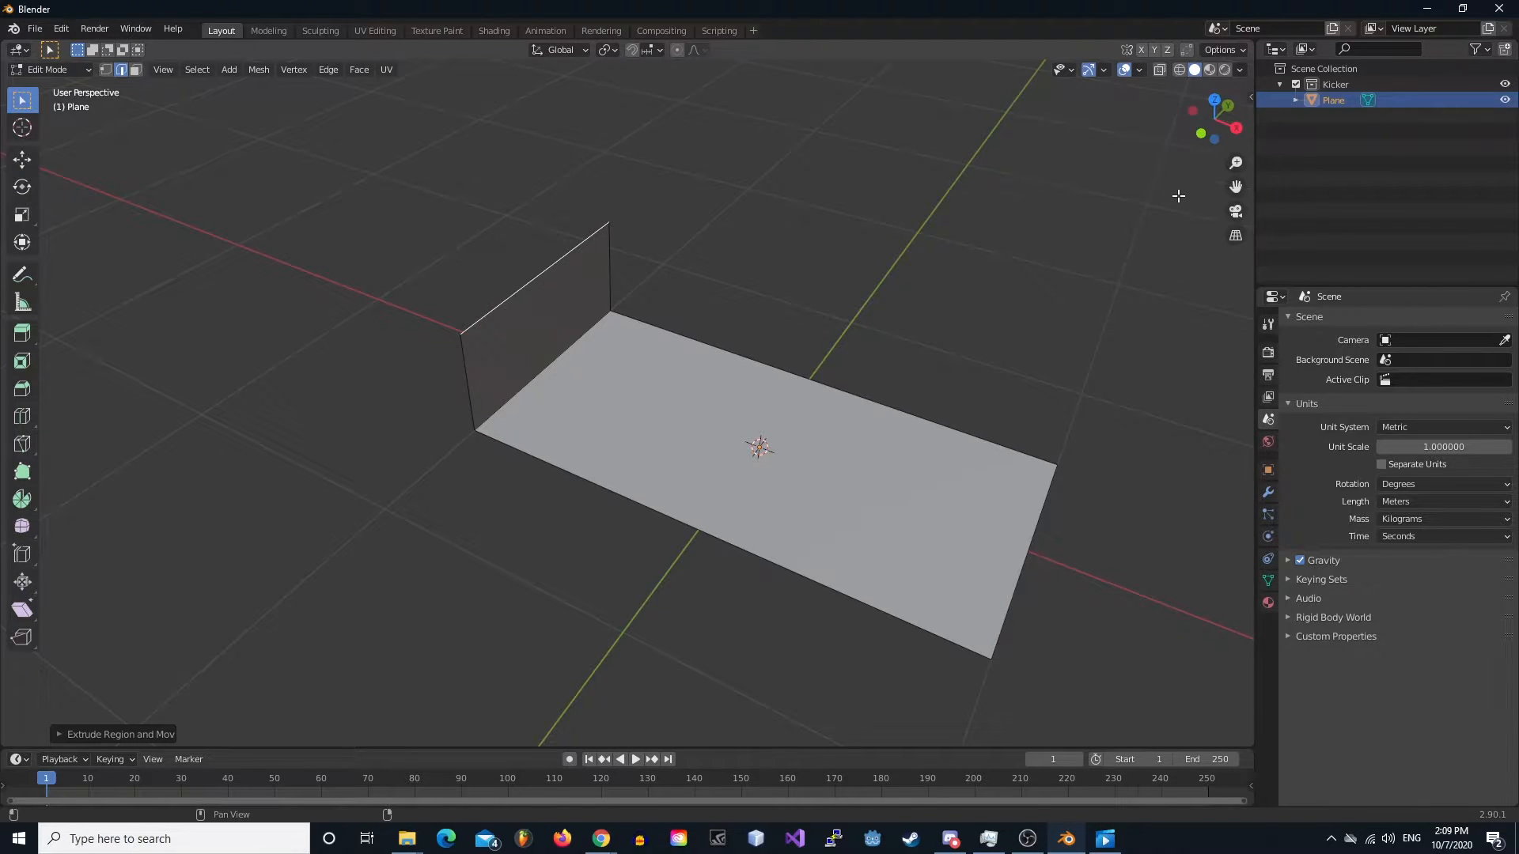
key("n")
left_click(1168, 159)
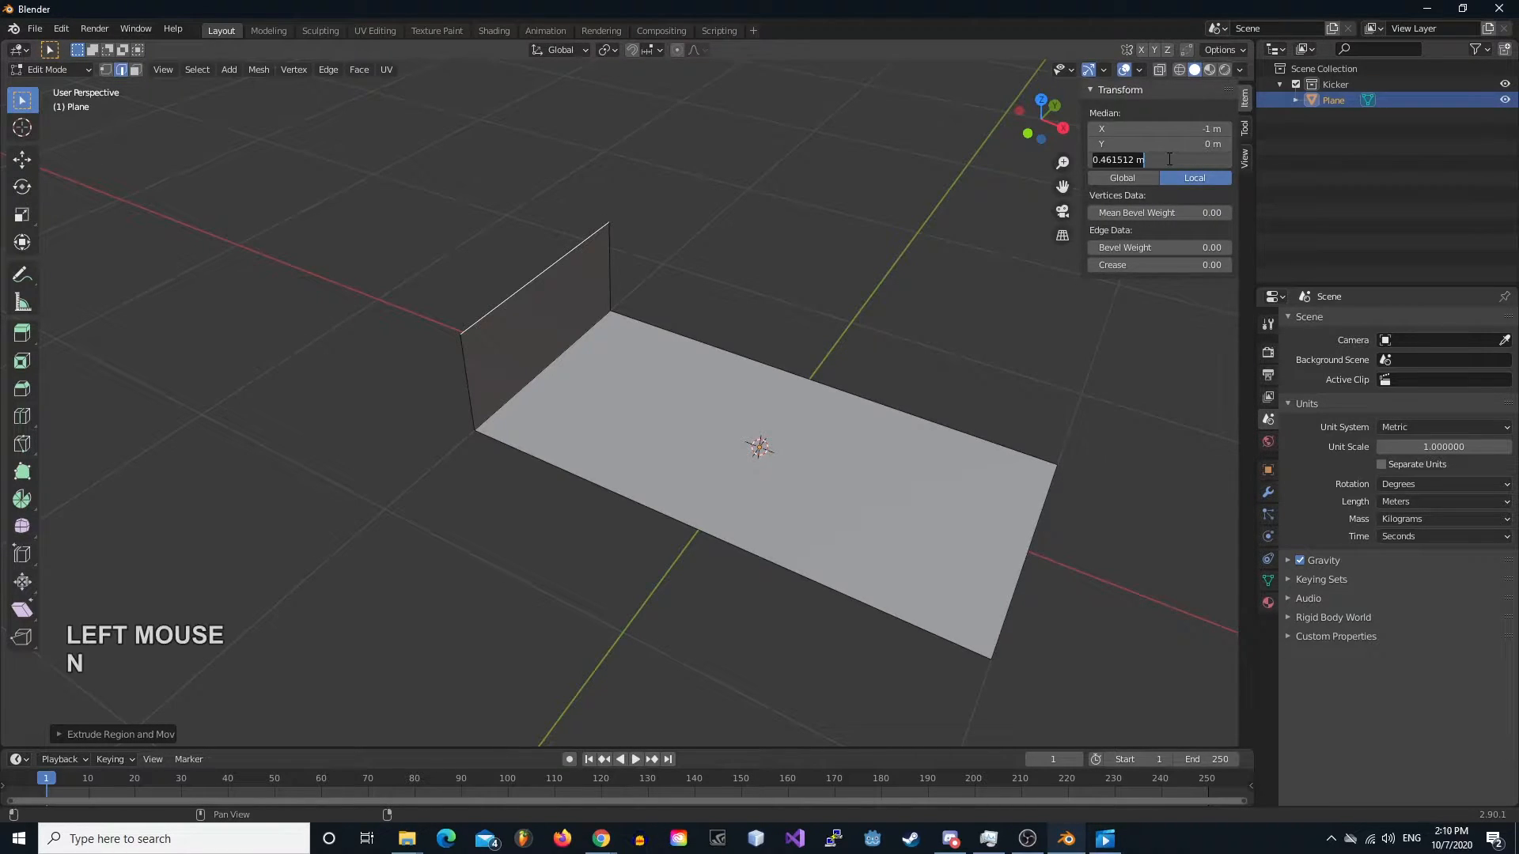
type(".5")
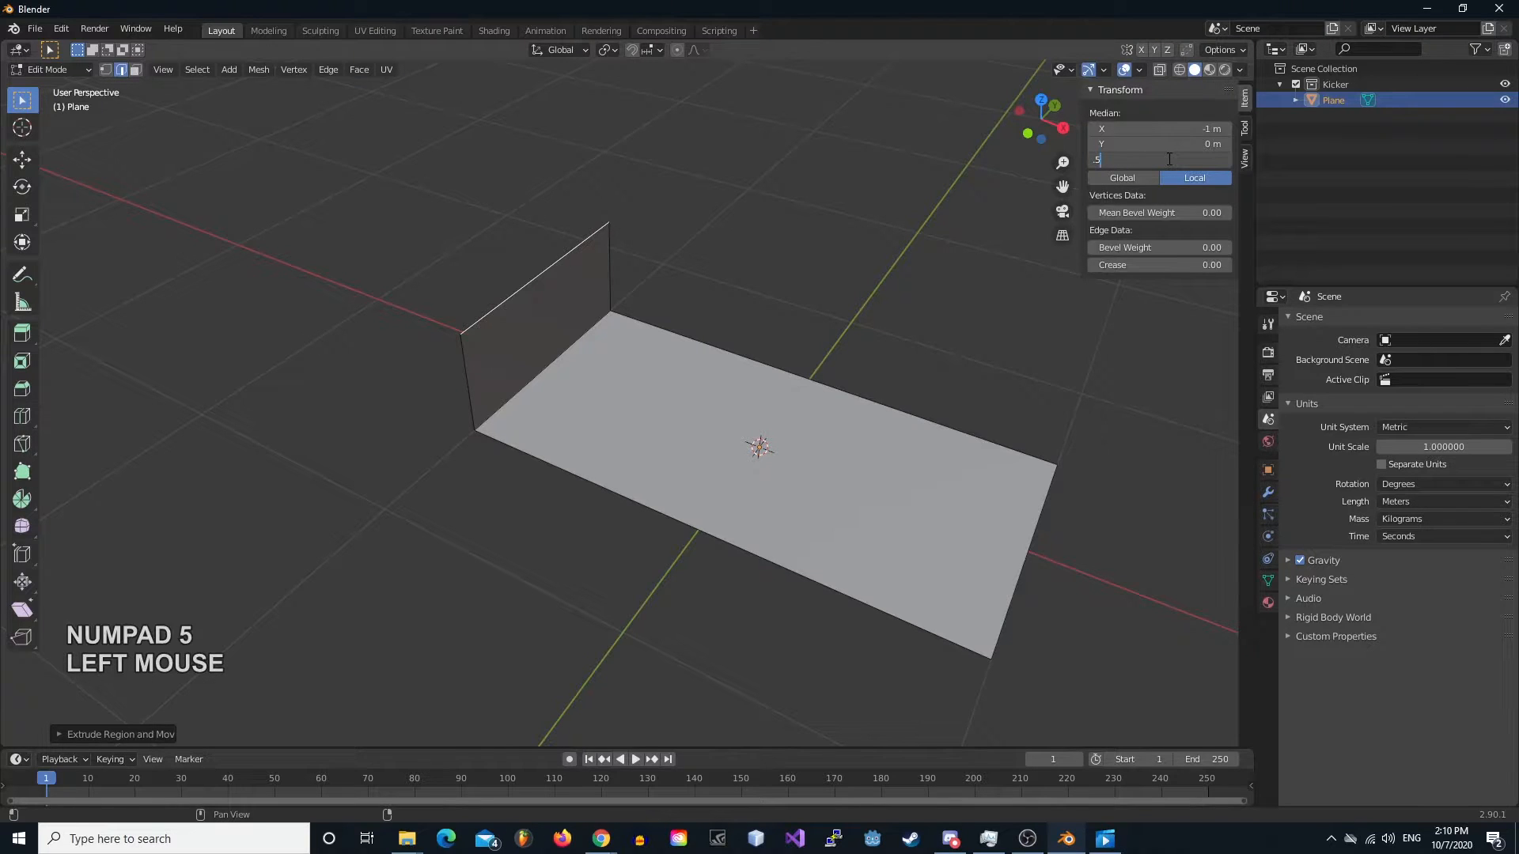
key("Return")
- Set the X position of the edge joining the upright and flat faces to 0 m
scroll(753, 267, "up", 2)
right_click_drag(587, 292, 634, 359, "shift")
middle_click_drag(794, 467, 533, 416)
scroll(533, 416, "down", 4)
middle_click_drag(690, 454, 572, 452)
mouse_move(572, 453)
right_mouse_down("shift")
mouse_move(676, 452)
mouse_move(543, 452)
right_mouse_up("shift")
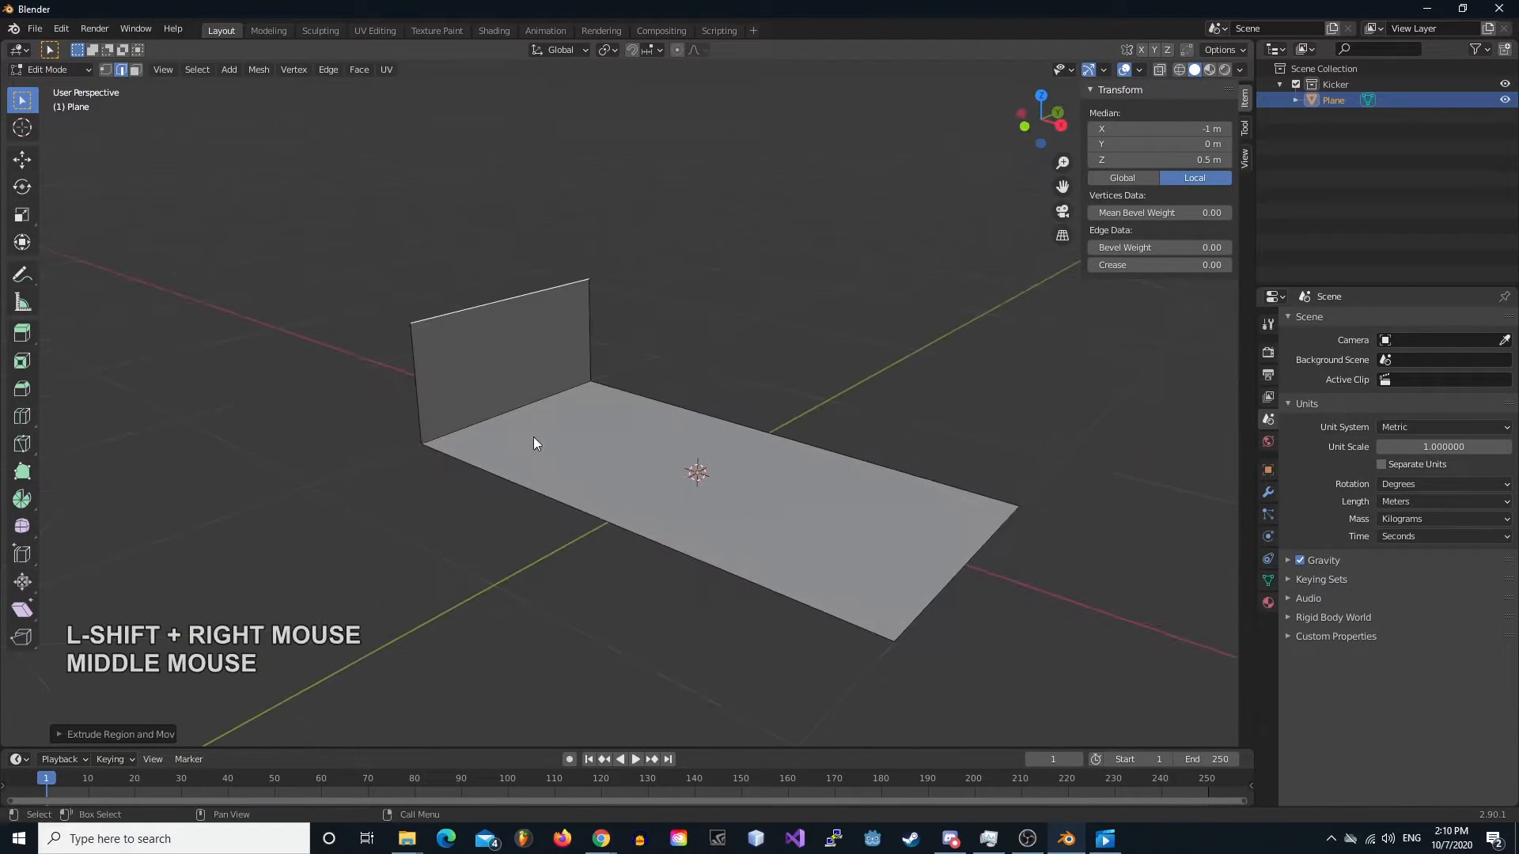
left_click(498, 403)
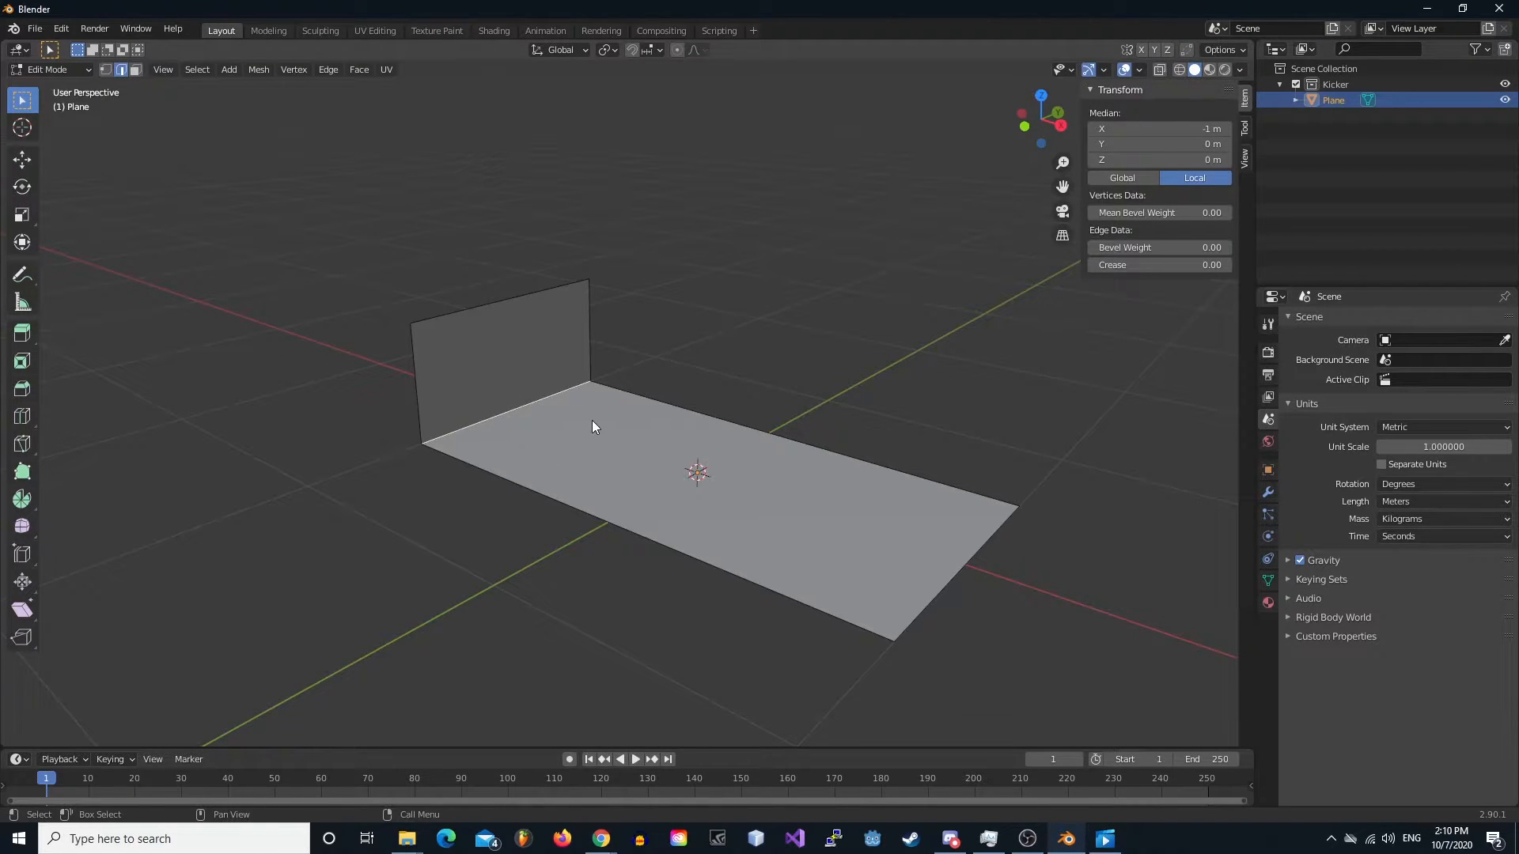
left_click(1202, 129)
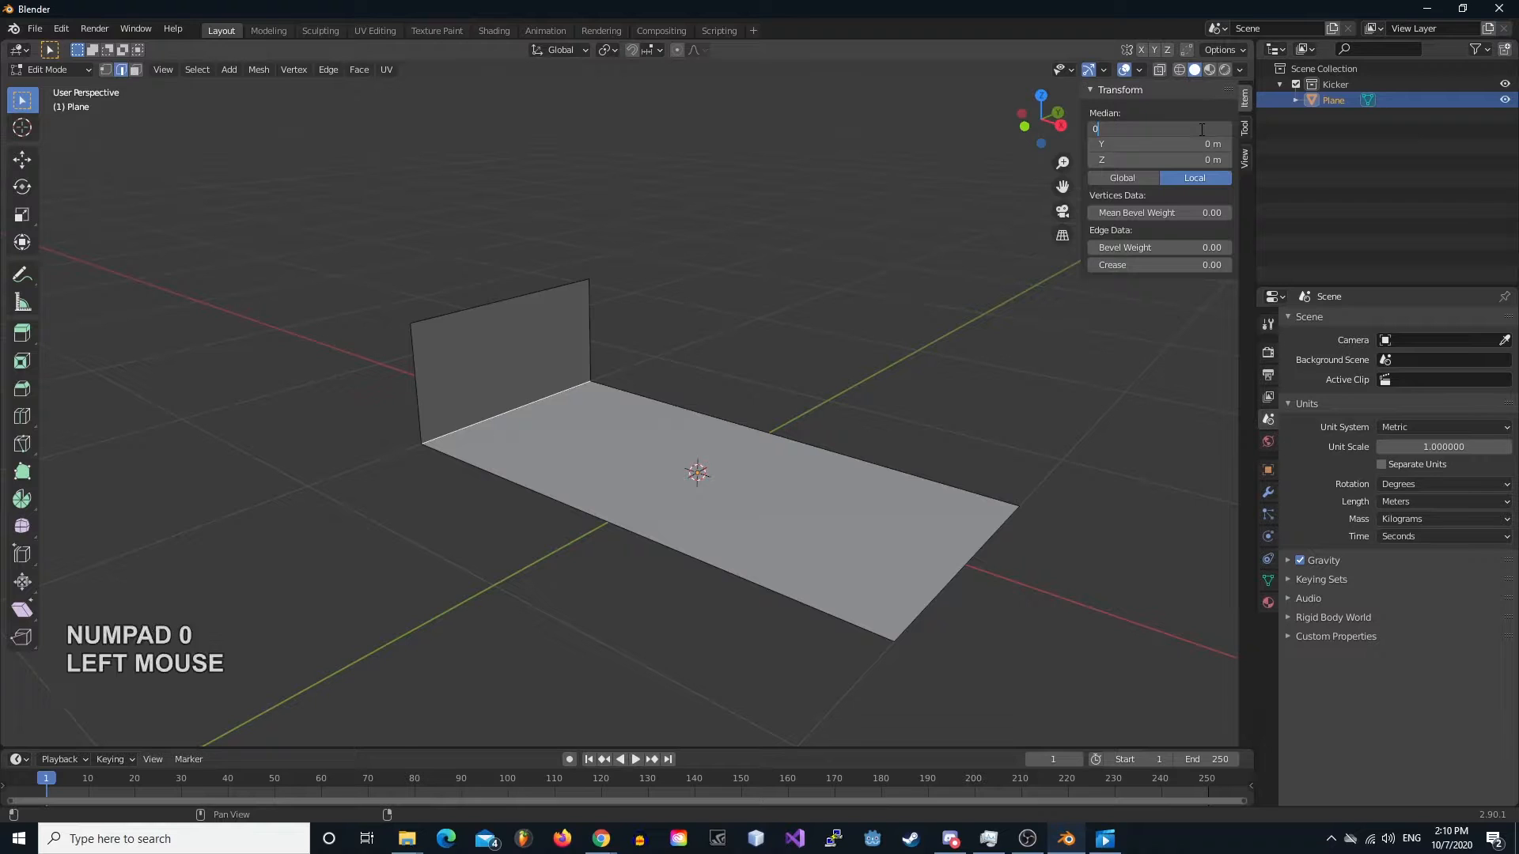
type("0")
key("Return")
right_click_drag(757, 523, 797, 511, "shift")
middle_click_drag(770, 470, 686, 447)
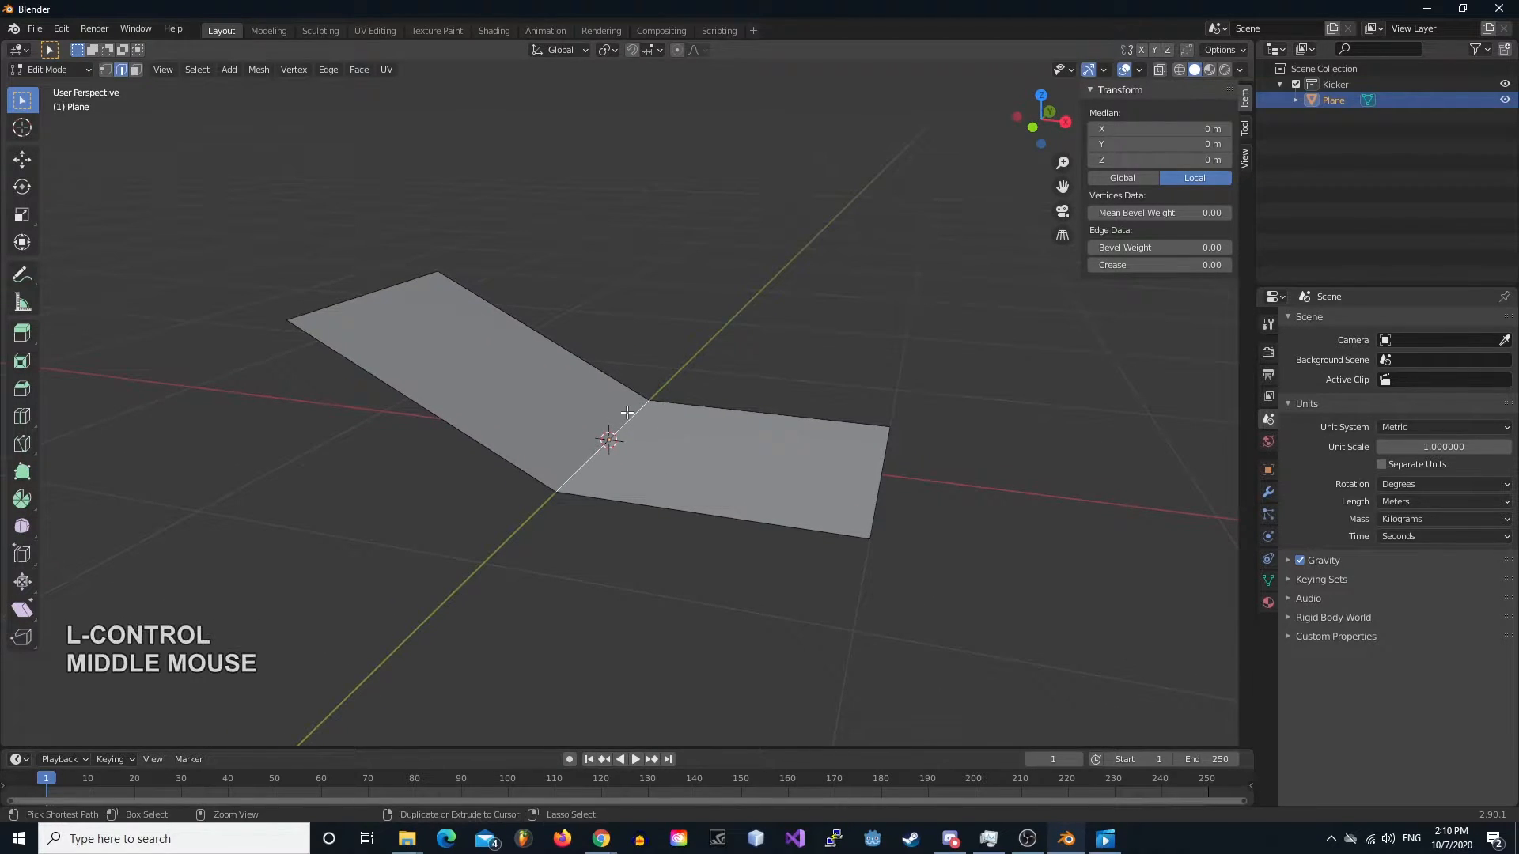
key("ctrl+b")
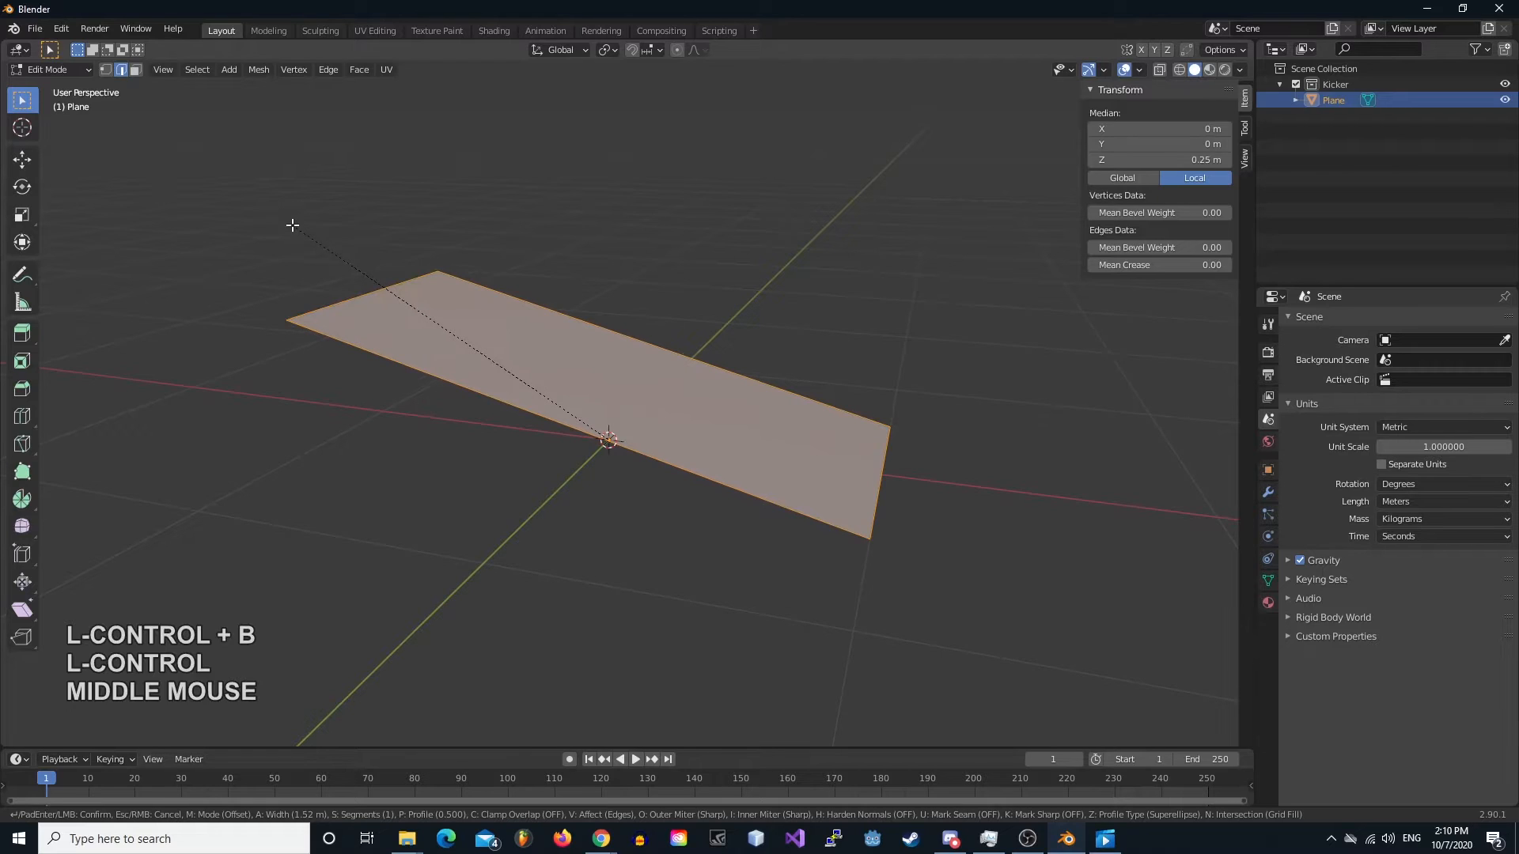
left_click(293, 225)
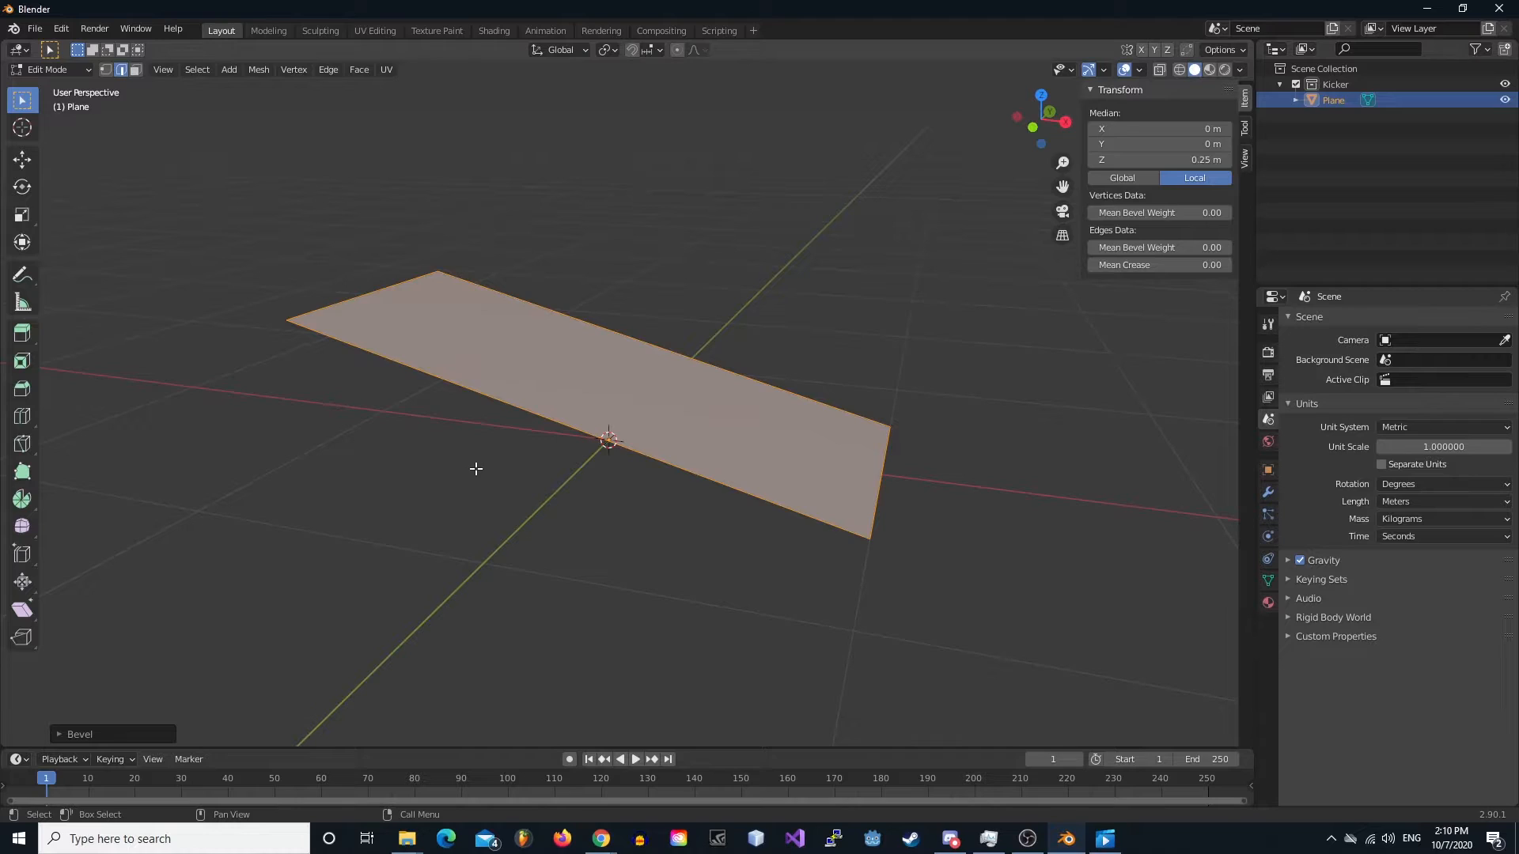
key("ctrl+z")
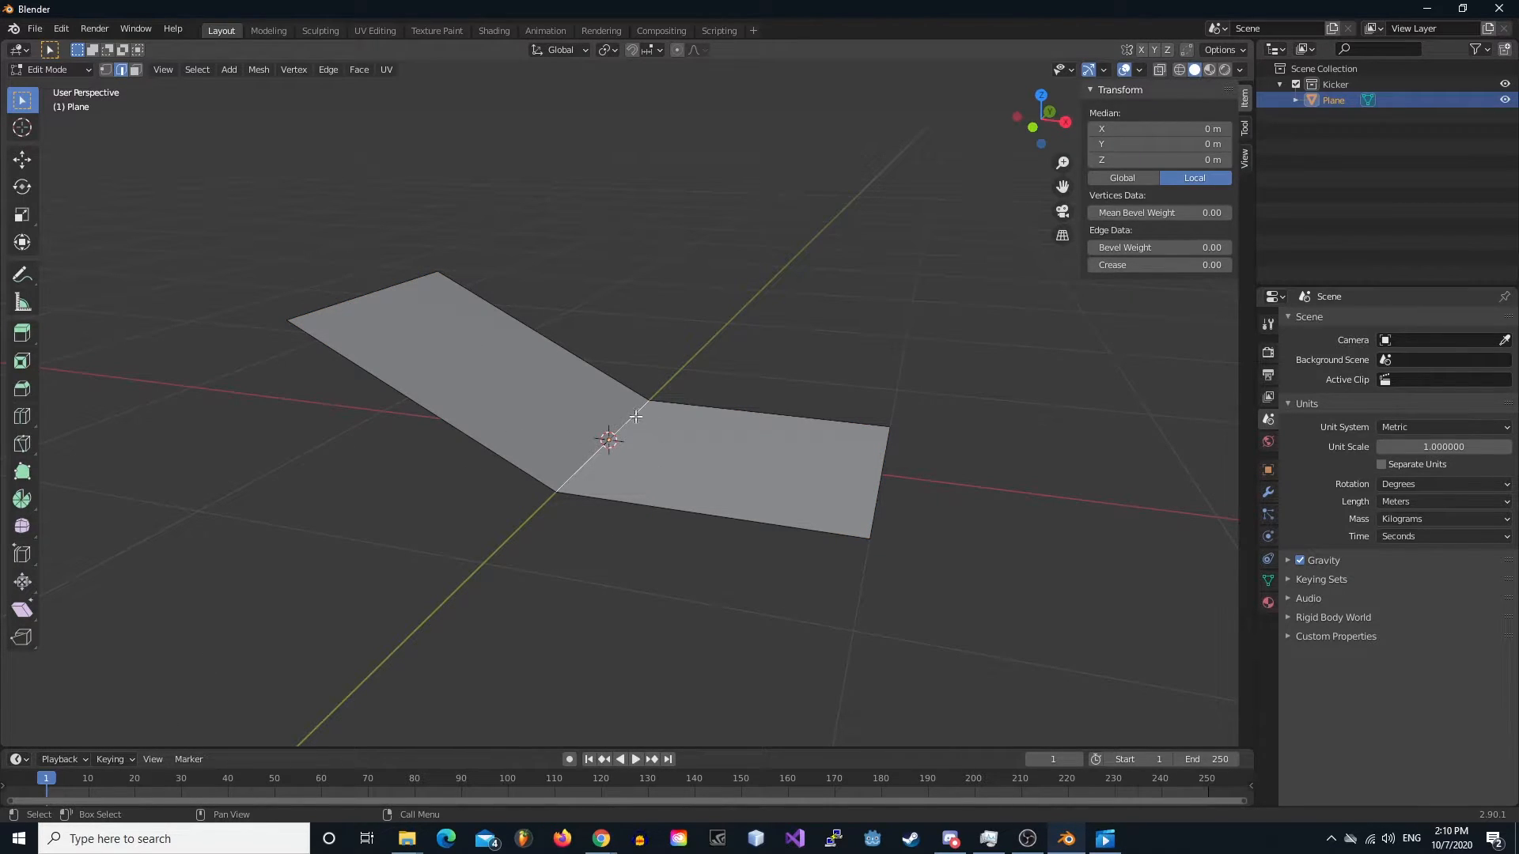
- Bevel the middle fold edge about 2.21 m wide with 8 segments to form a curved ramp surface
key("ctrl+b")
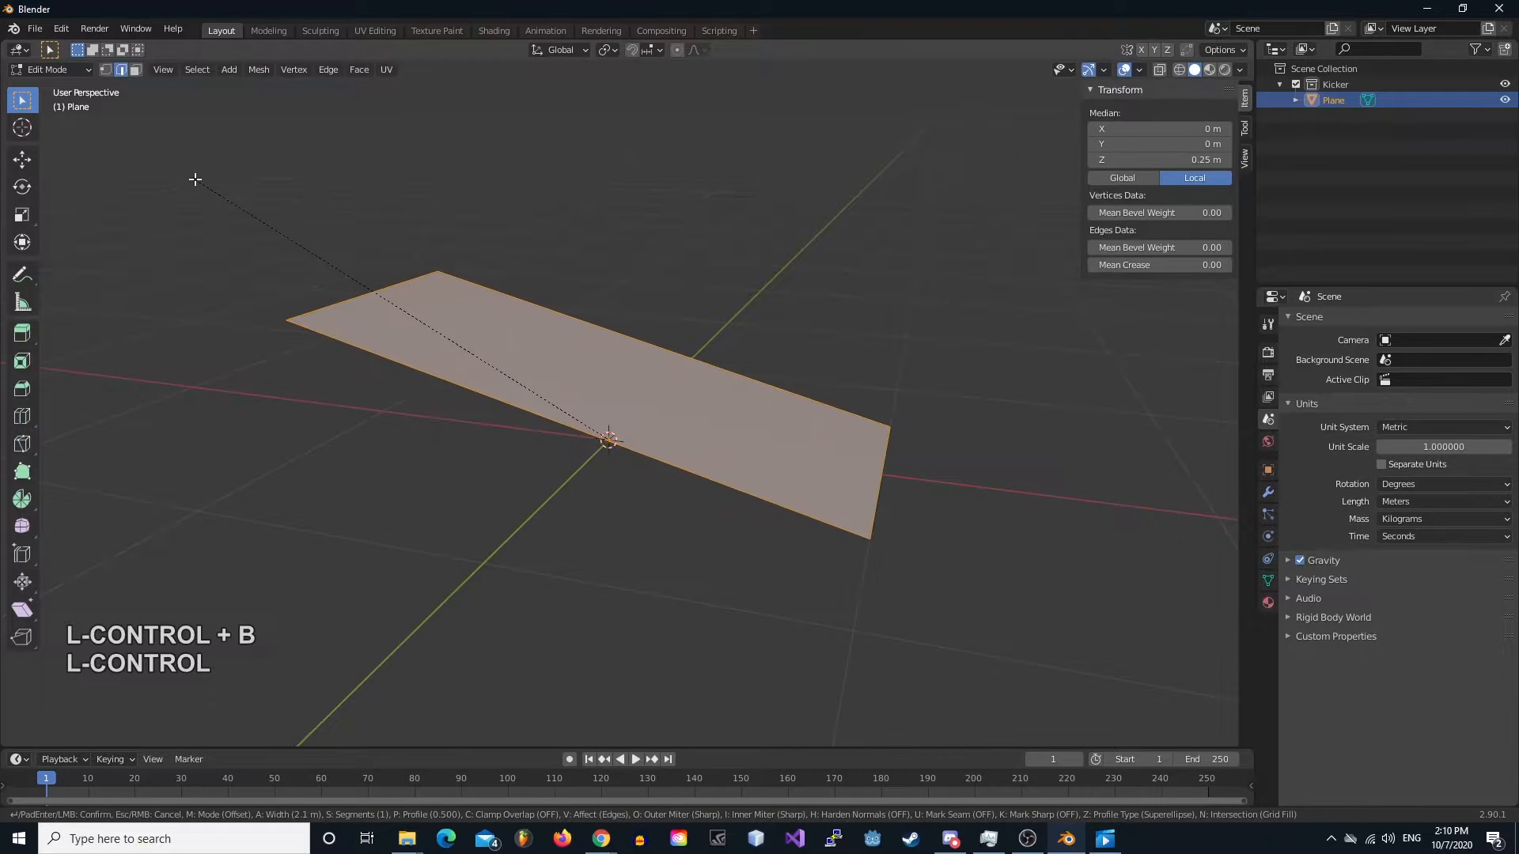
left_click(173, 167)
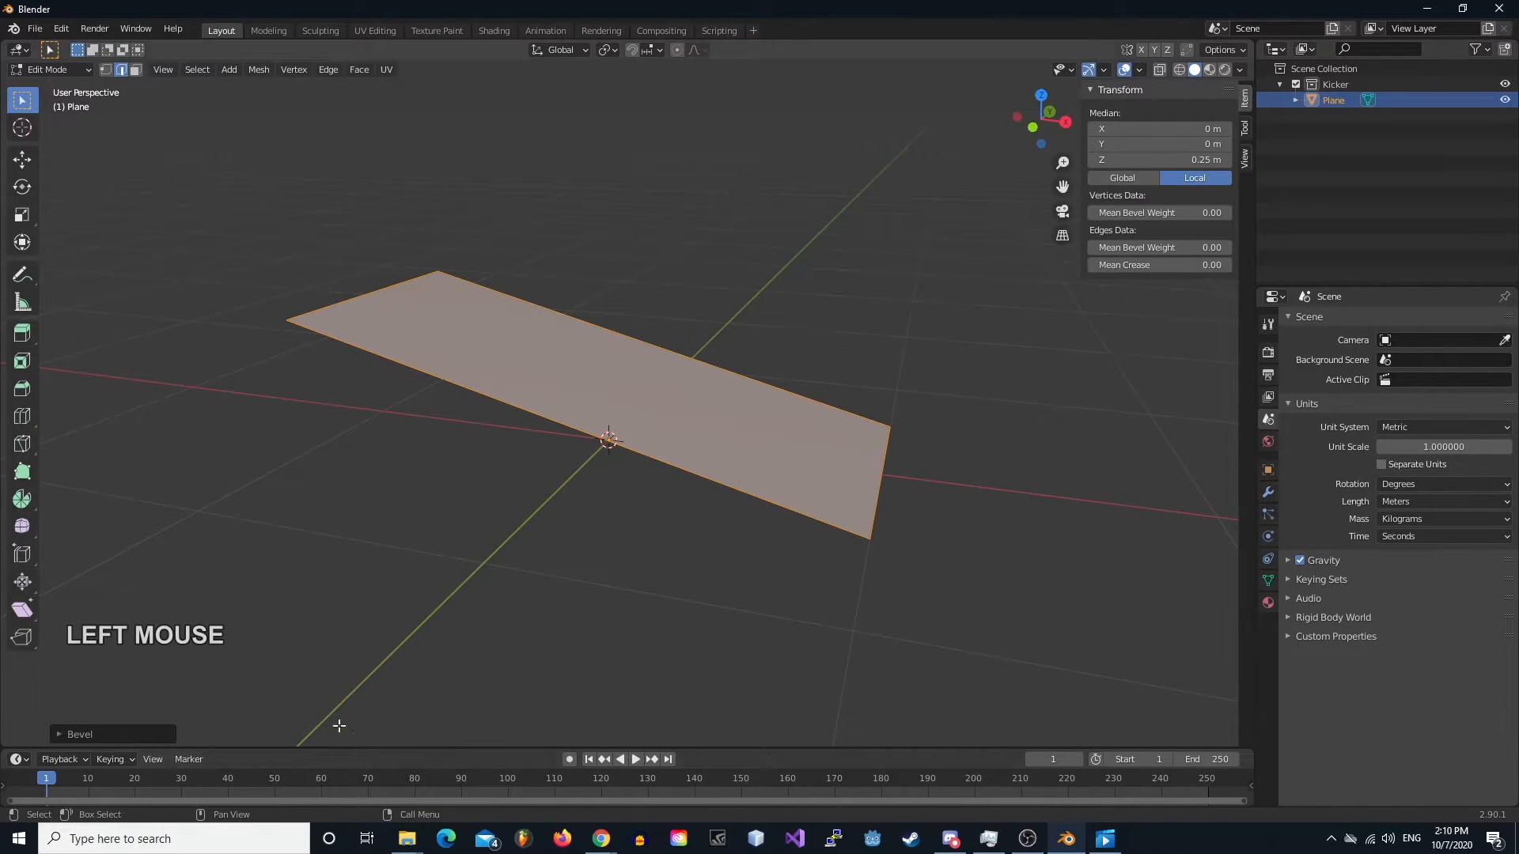
left_click(68, 734)
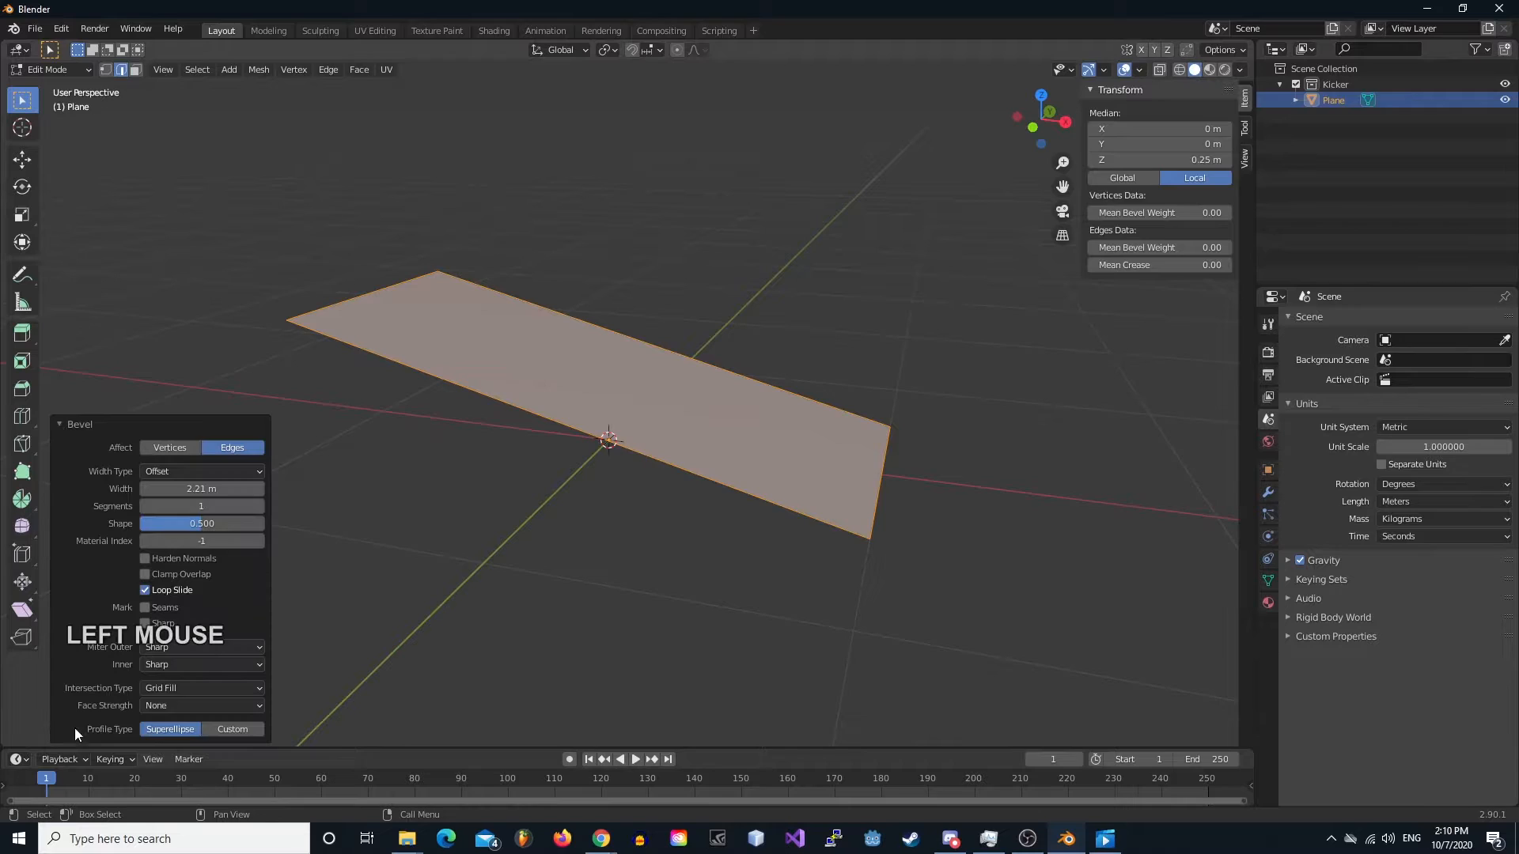
left_click(206, 506)
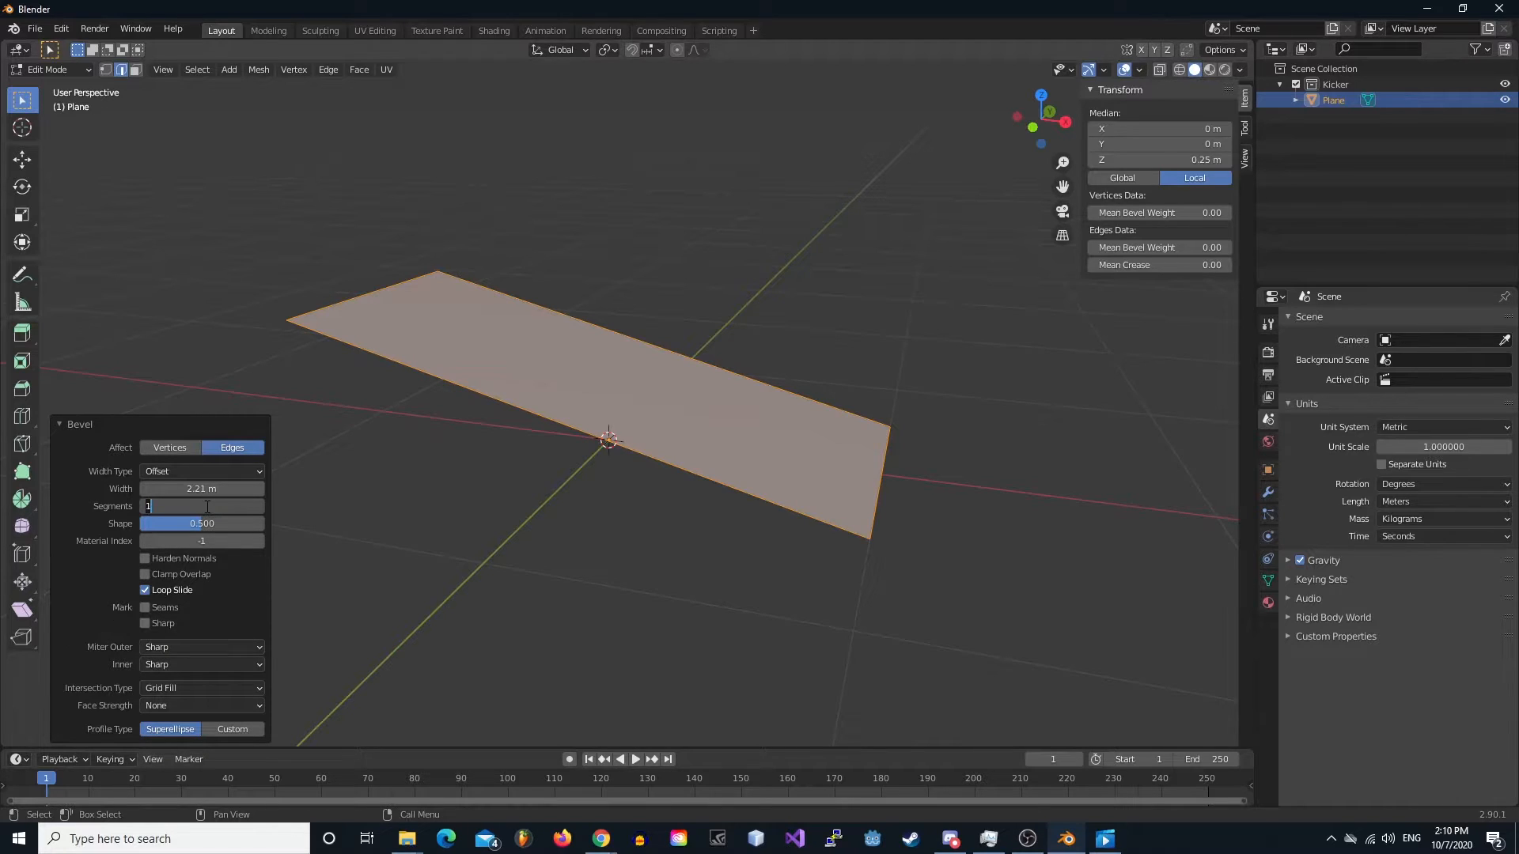
type("8")
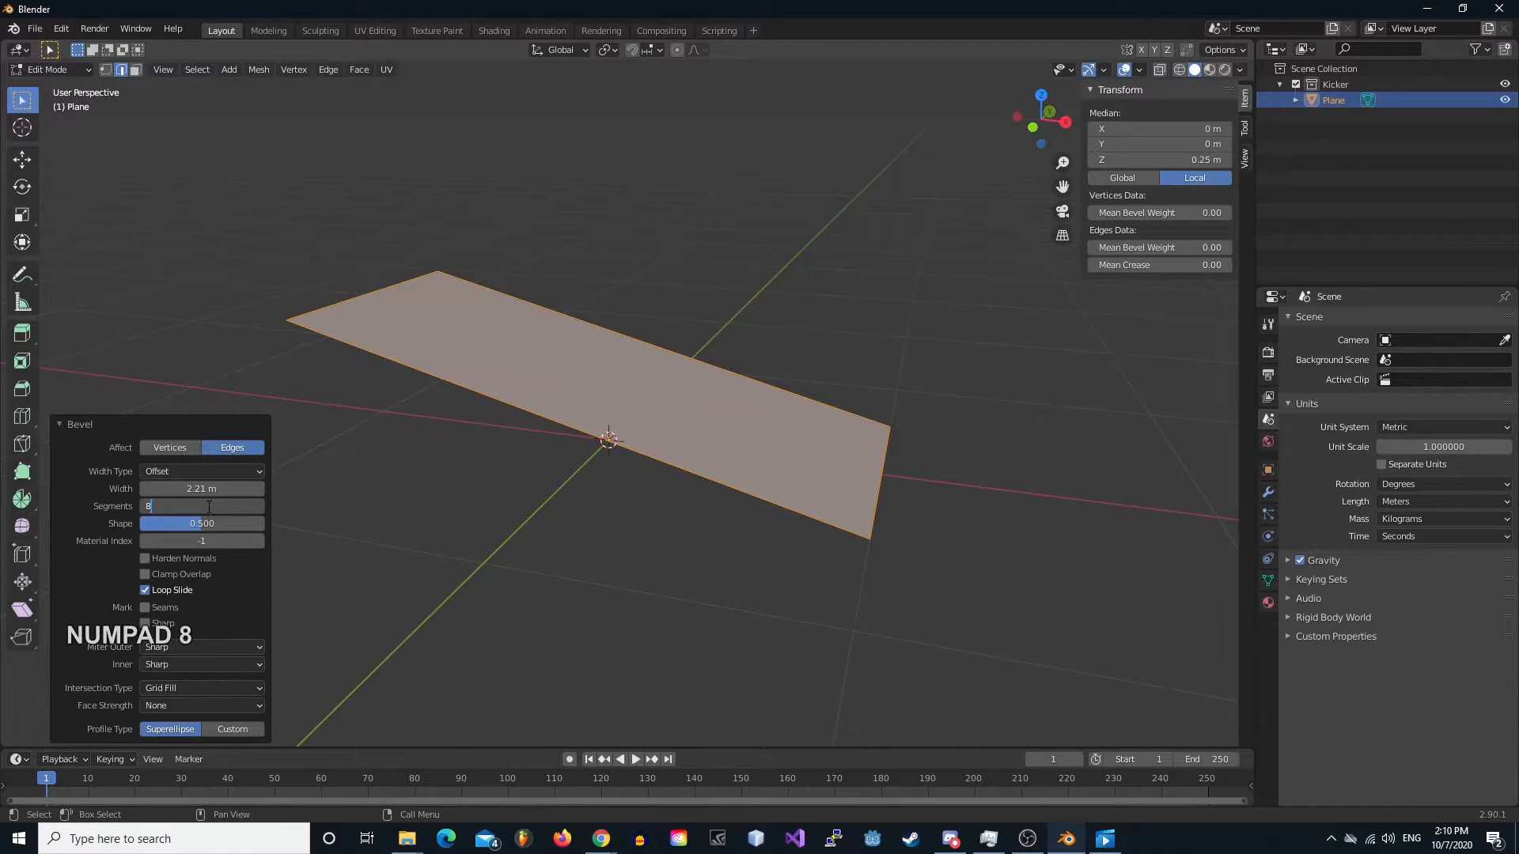
key("Return")
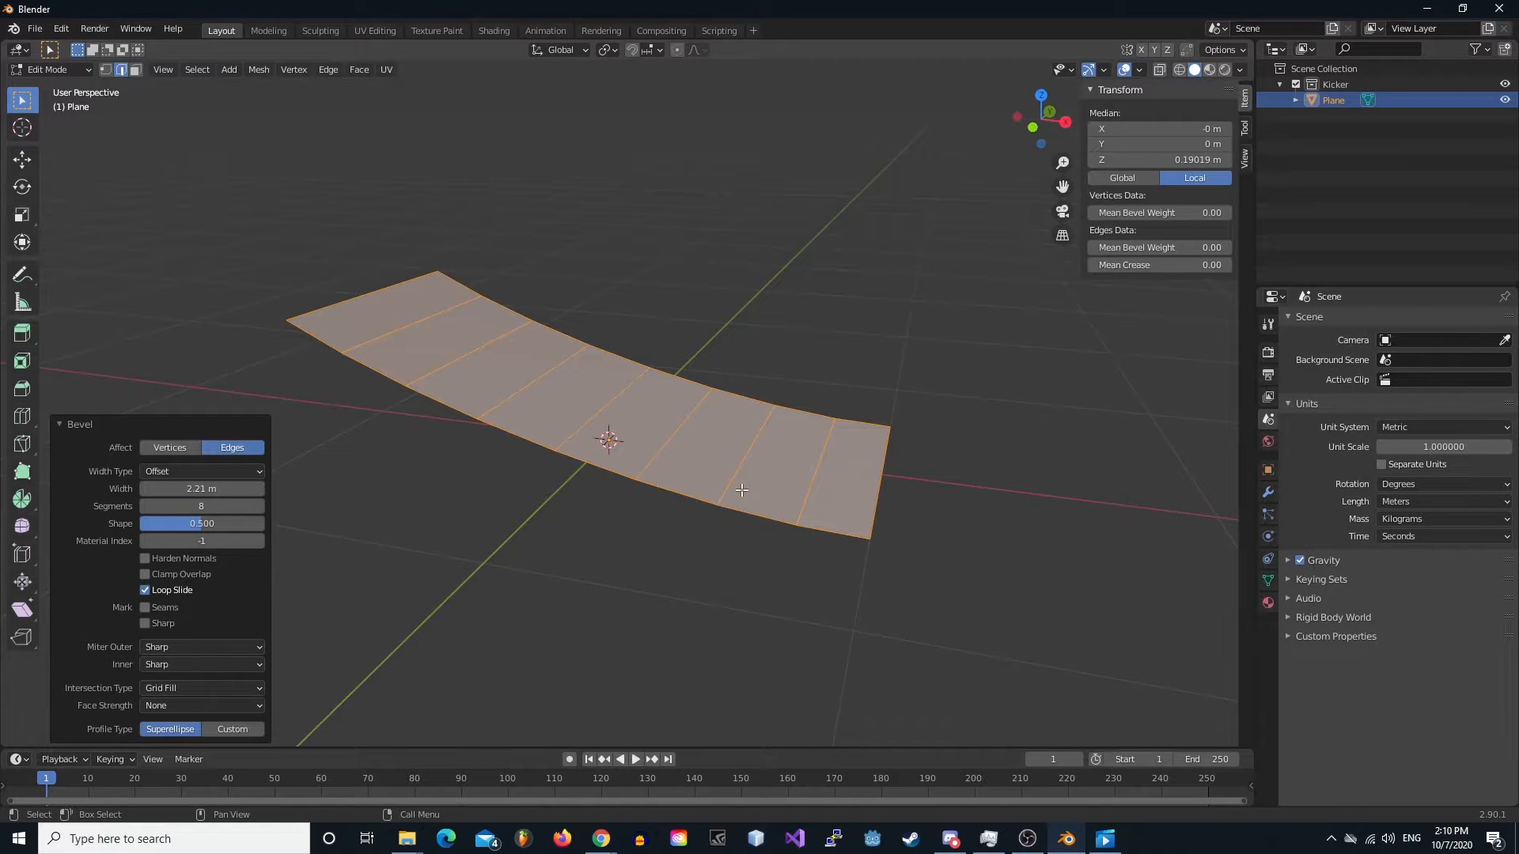
mouse_move(737, 548)
right_mouse_down("shift")
mouse_move(814, 499)
mouse_move(753, 506)
mouse_move(794, 532)
mouse_move(721, 542)
right_mouse_up("shift")
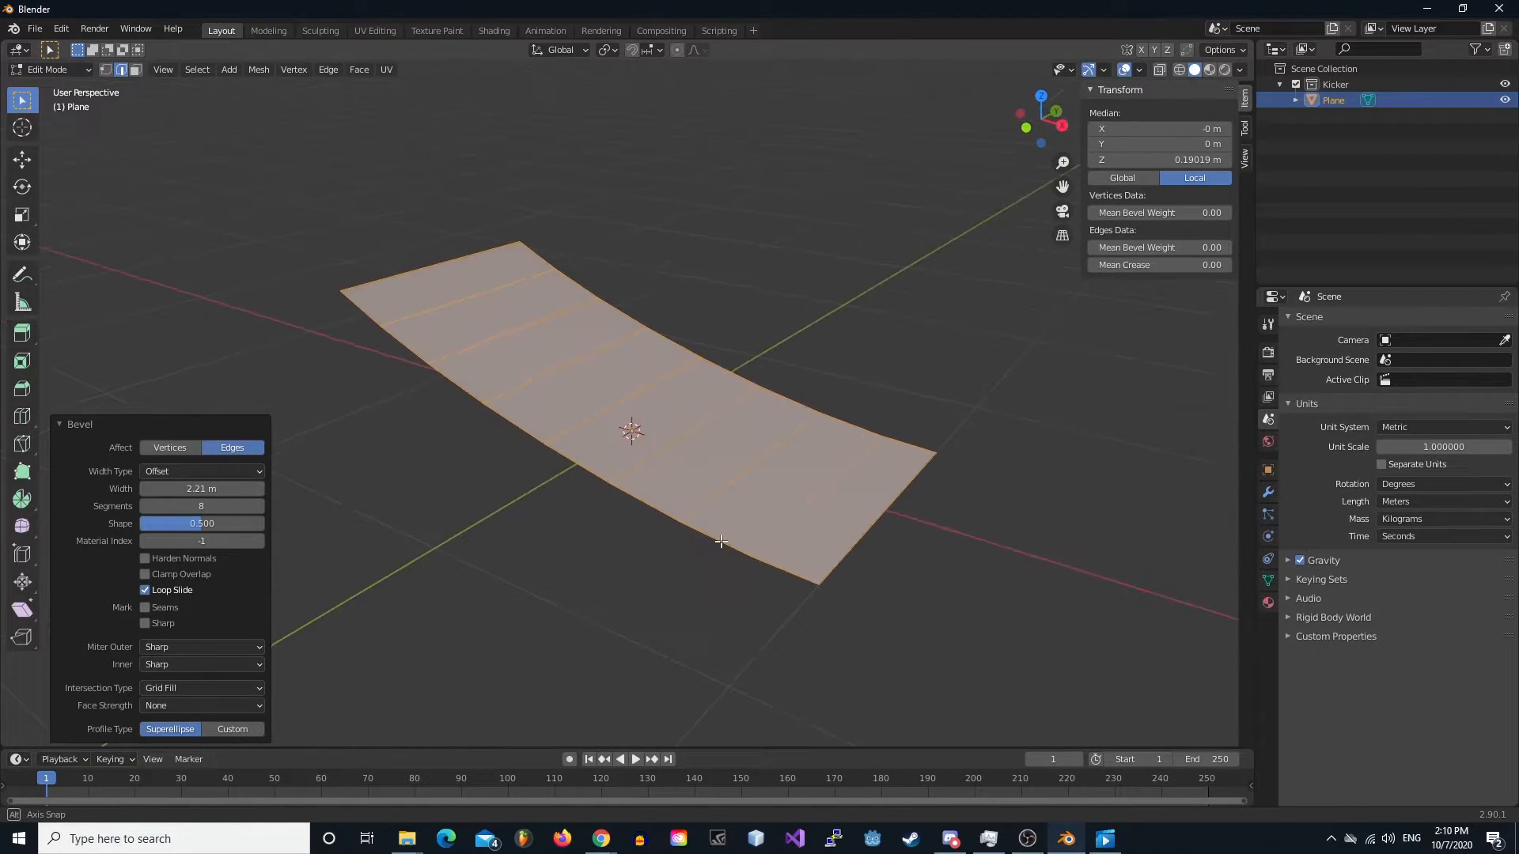
middle_click_drag(651, 427, 754, 441)
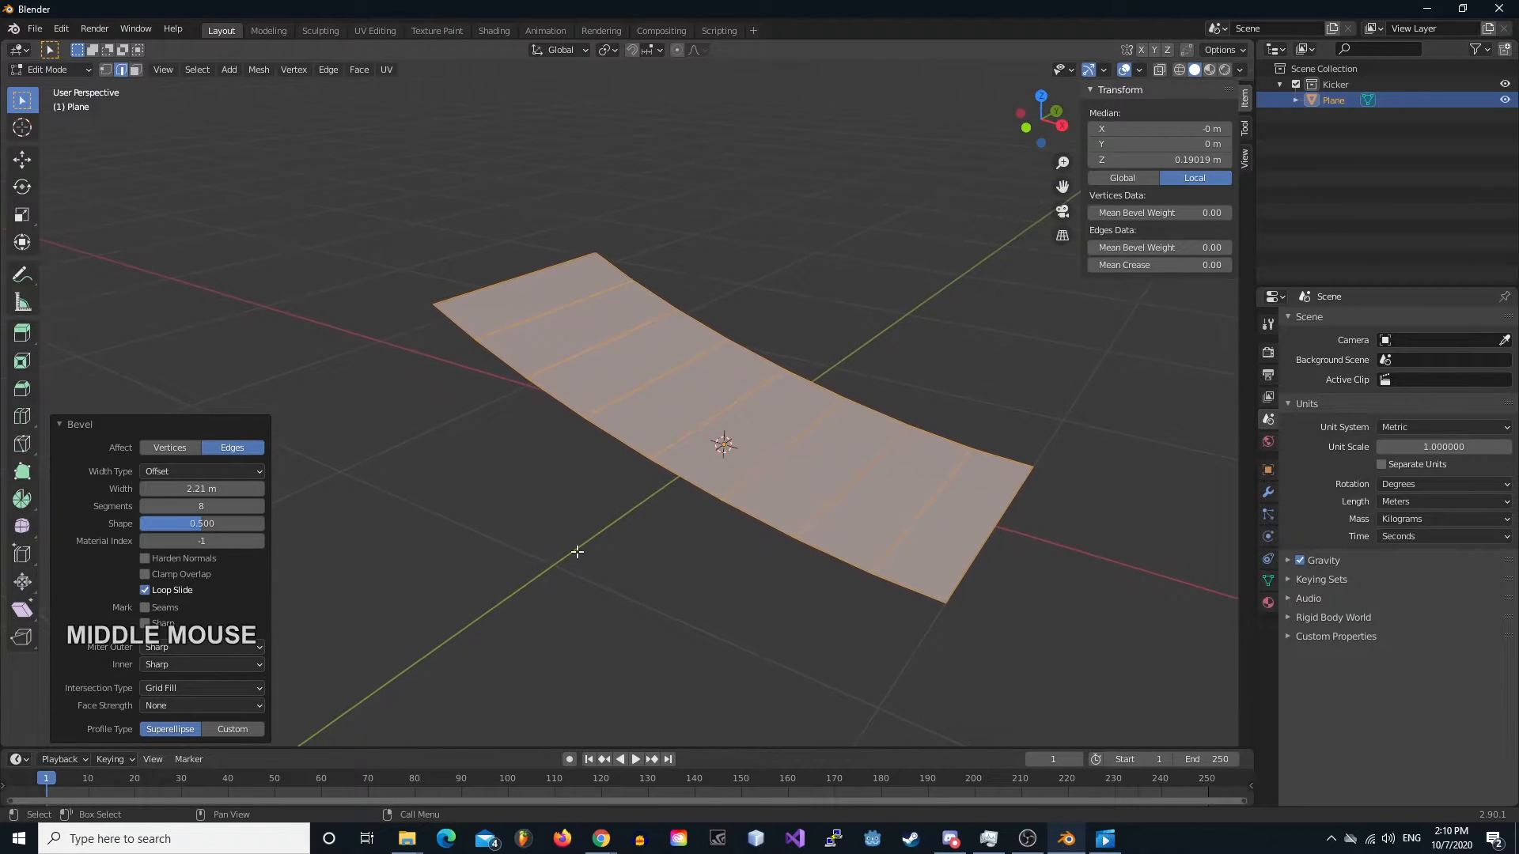
left_click(60, 424)
- Extrude the ramp's raised end edge straight down along Z by about 0.38 m to form a back face
middle_click_drag(437, 512, 545, 504)
middle_click_drag(437, 359, 655, 438, "shift")
left_click(577, 405)
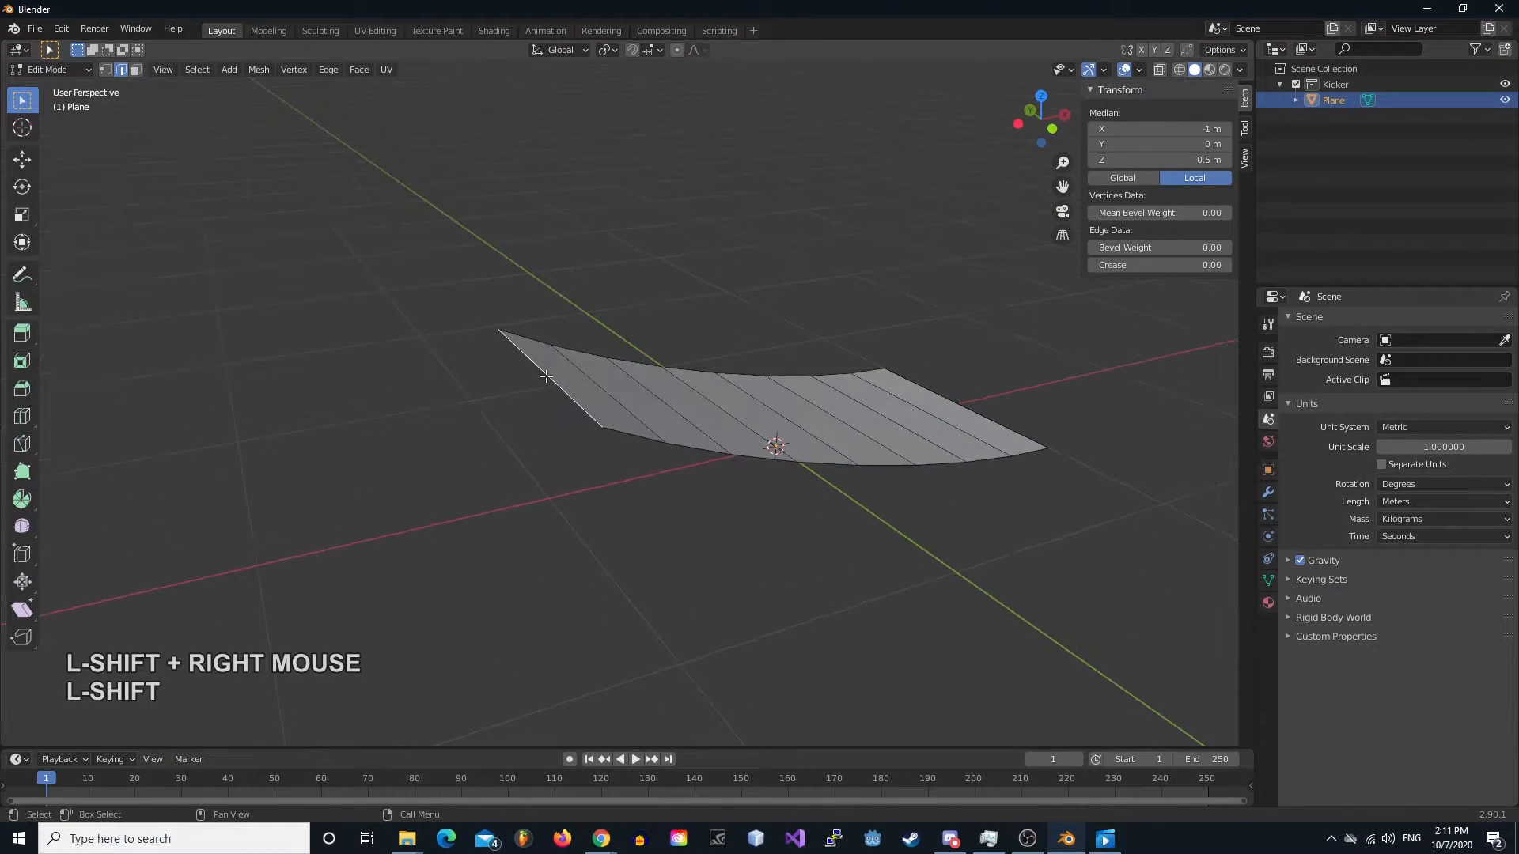
middle_click_drag(627, 411, 611, 402)
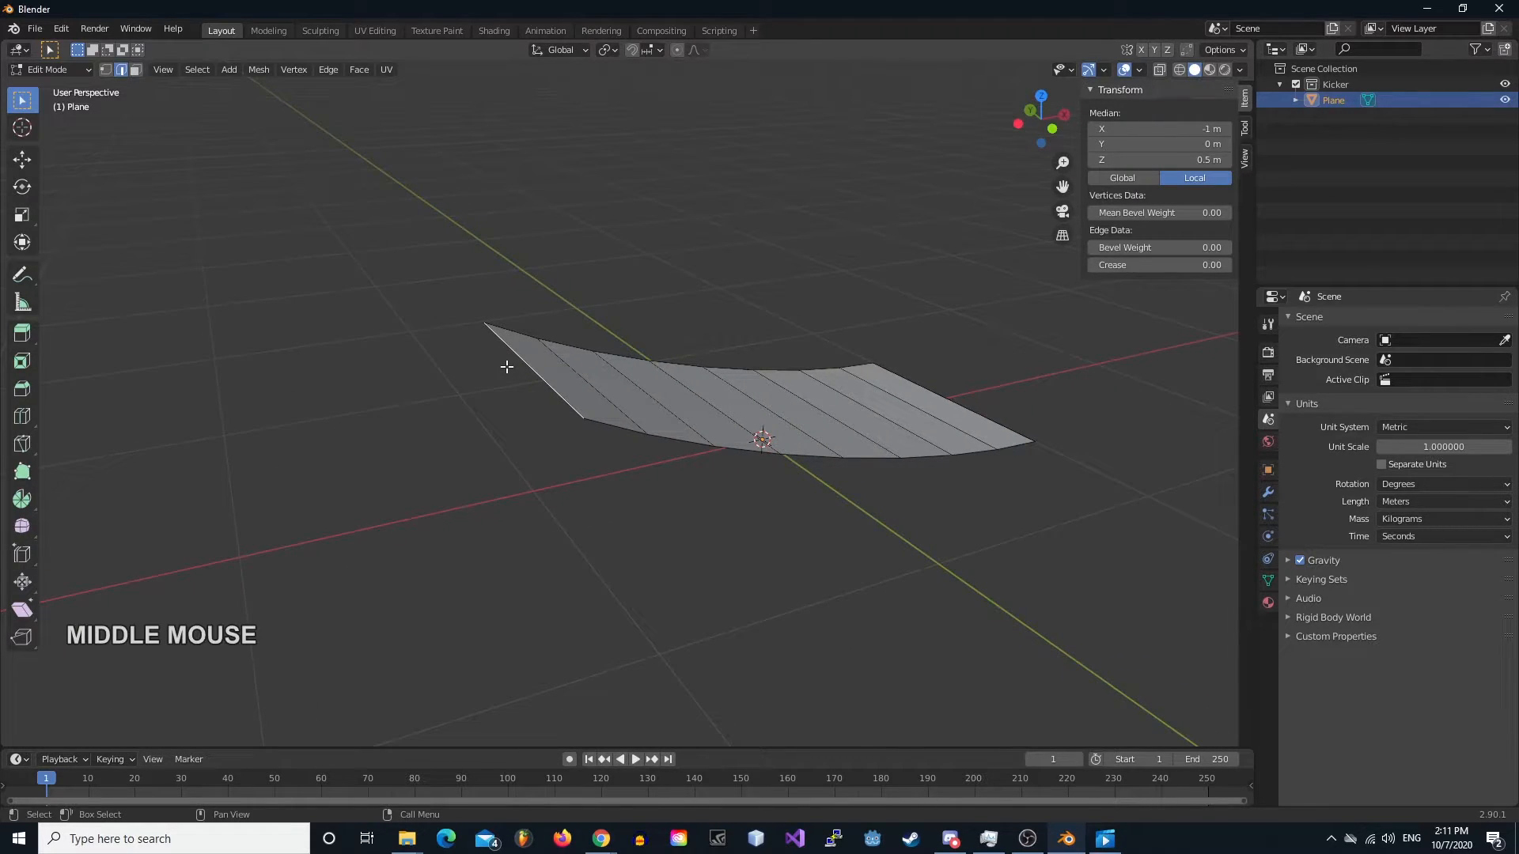
scroll(580, 462, "up", 2)
middle_click_drag(577, 451, 667, 334)
key("e")
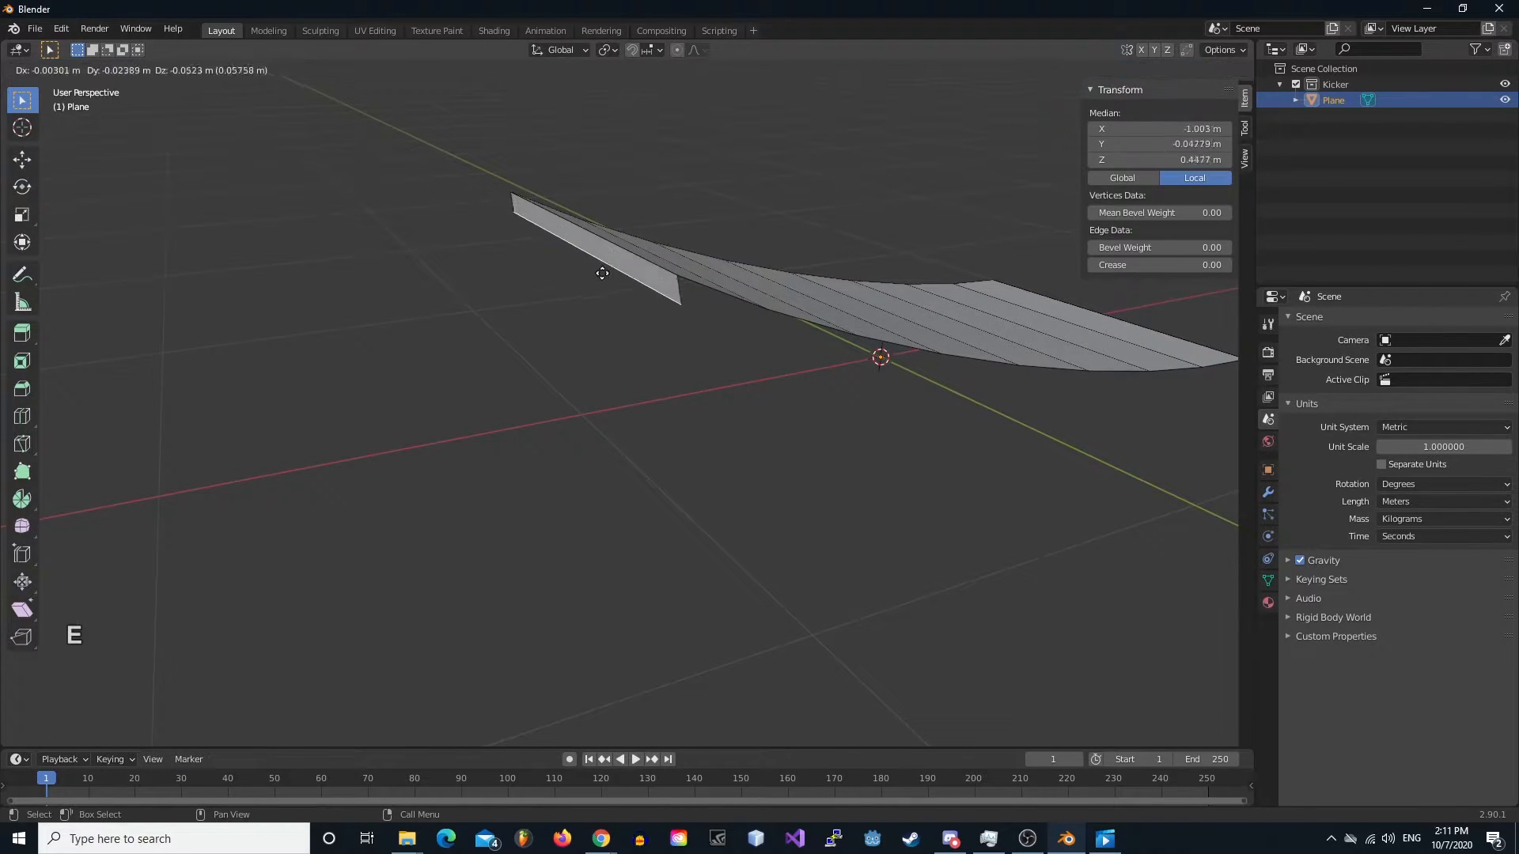
key("z")
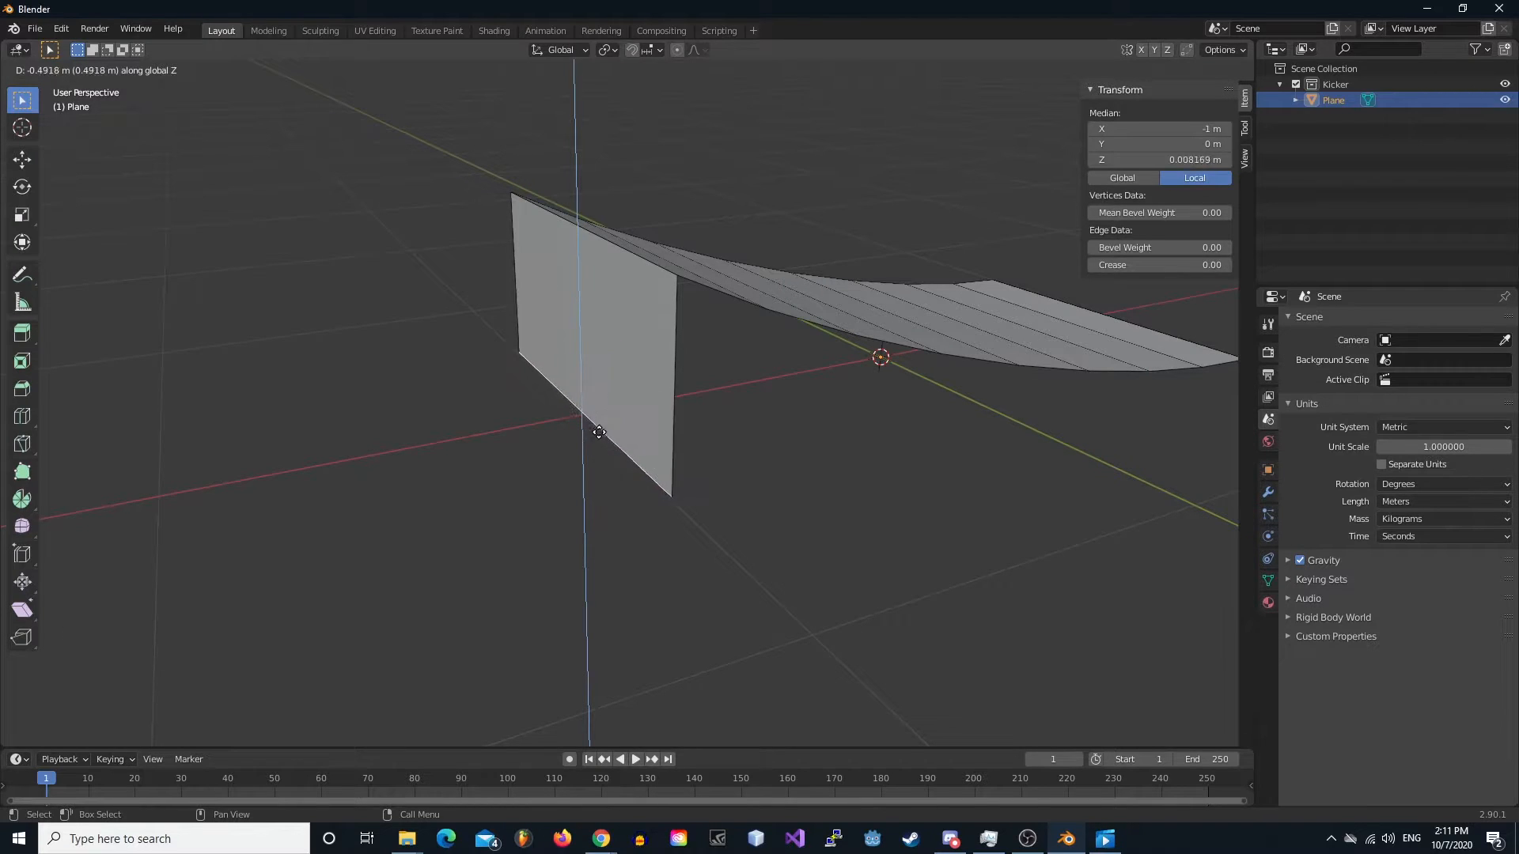
left_click(620, 388)
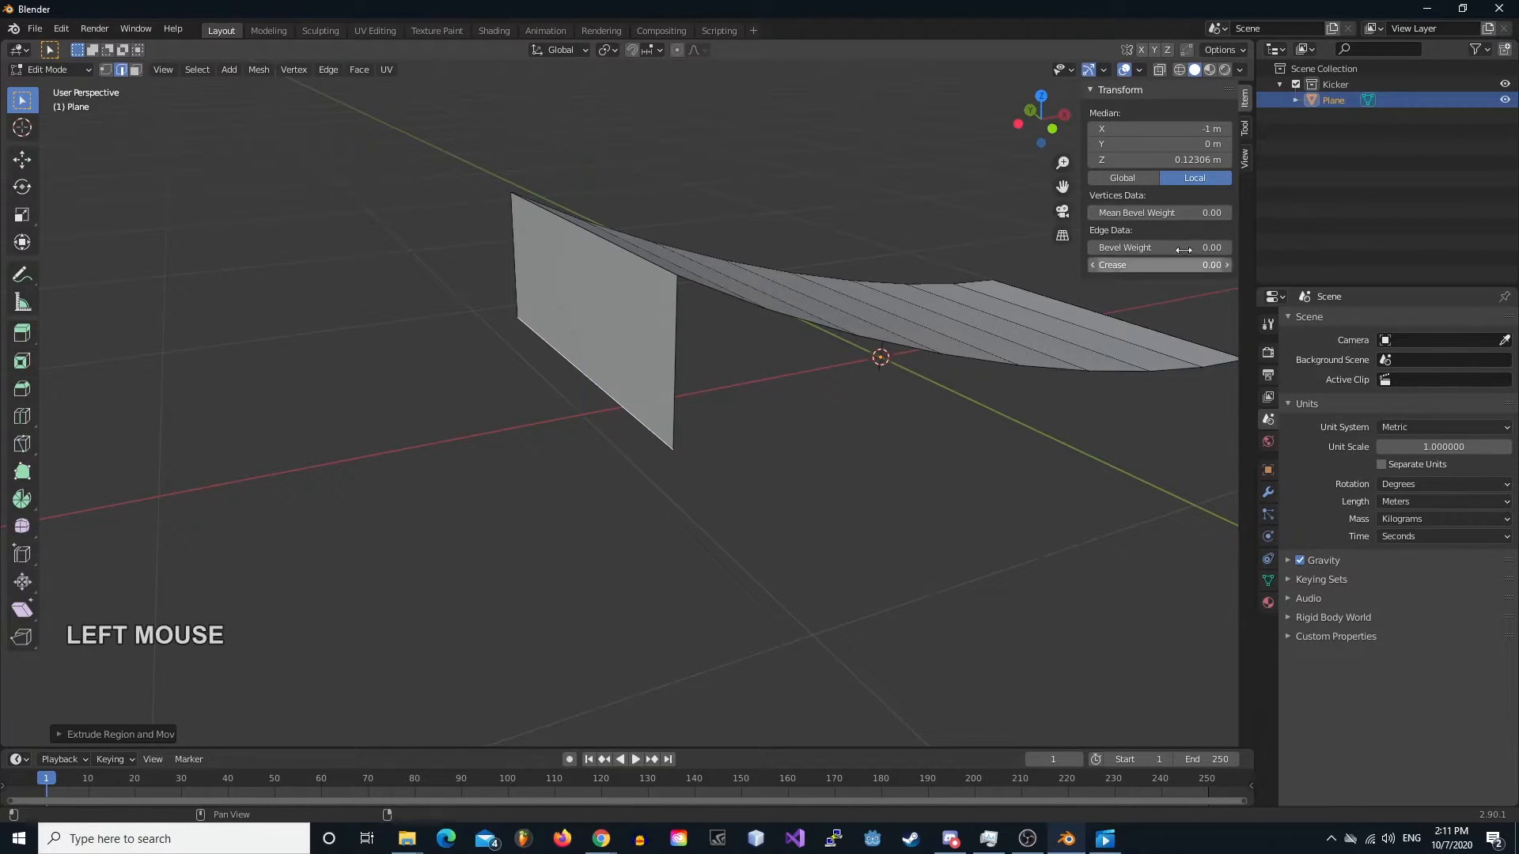
- Set the local Z position of the back face's bottom edge to 0 m
left_click(1198, 161)
type("0")
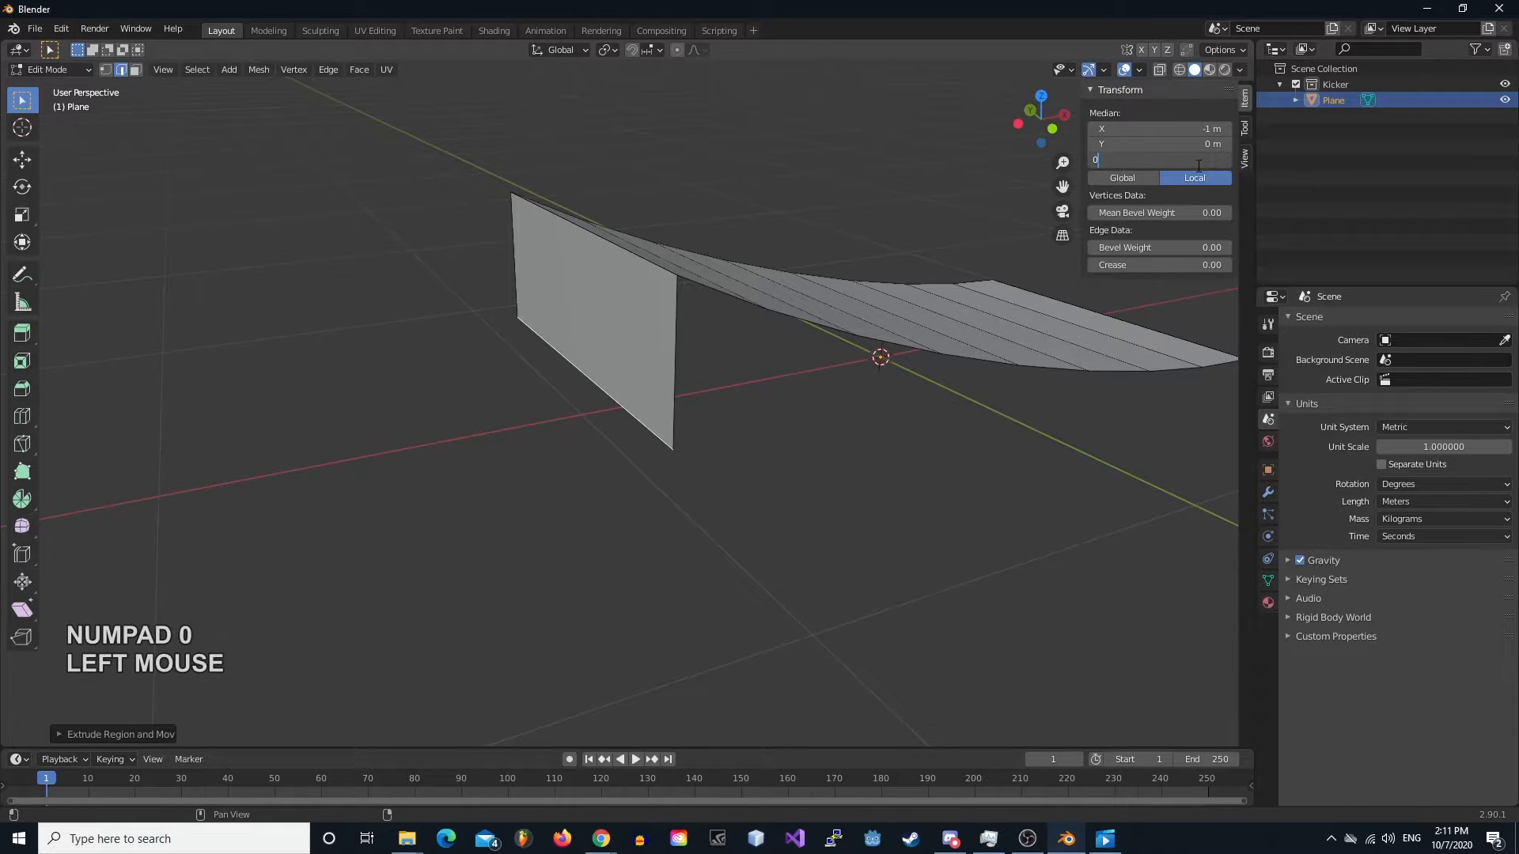
key("Return")
scroll(723, 356, "down", 2)
scroll(862, 464, "up", 3)
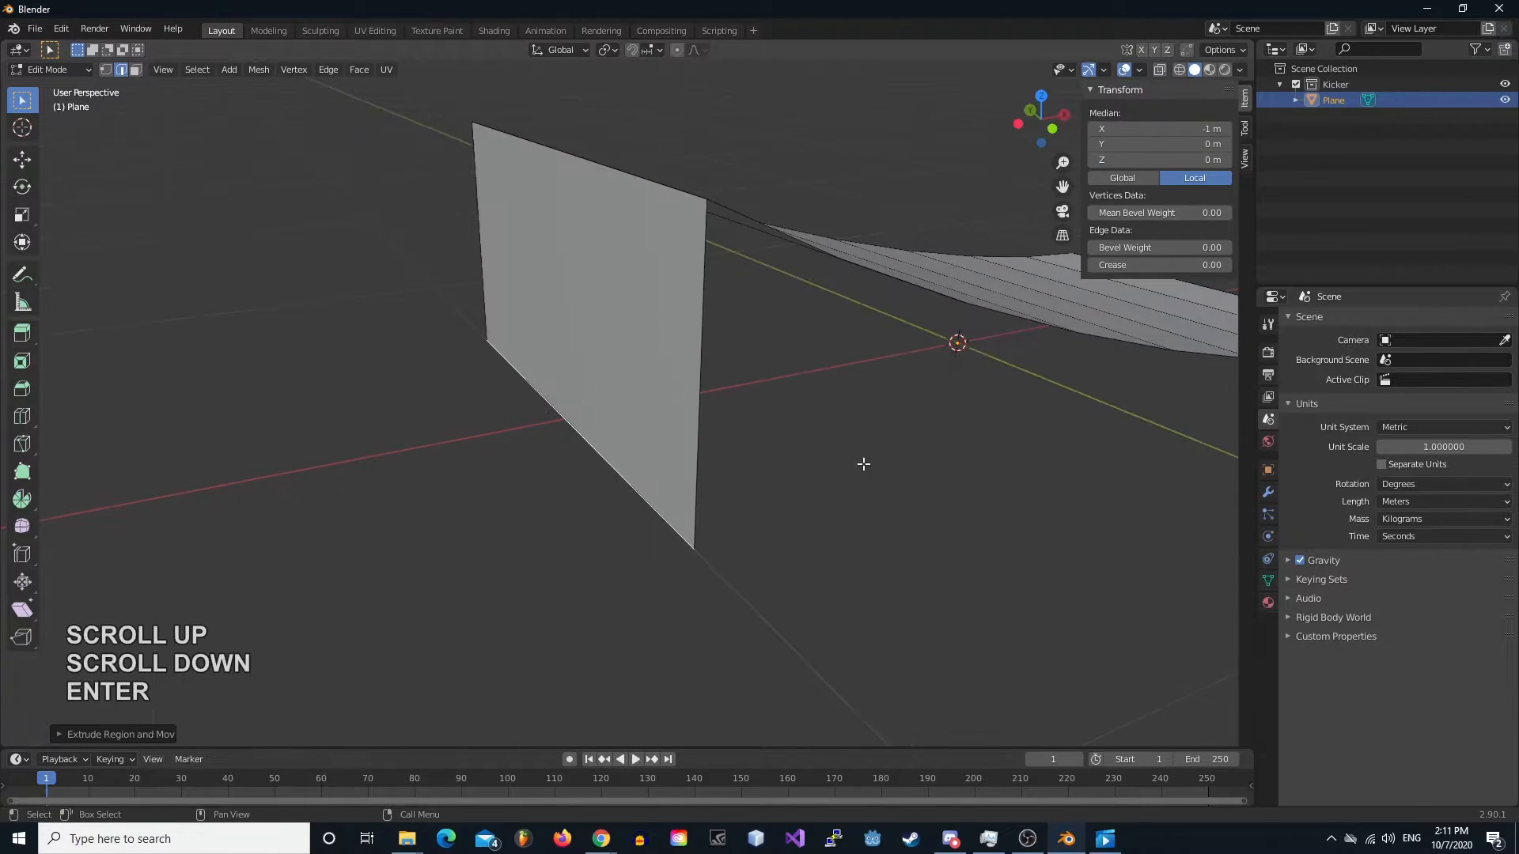
- Move the back face's bottom edge outward along X by about -0.22 m so that the face slopes away from the ramp
middle_click_drag(862, 463, 607, 333)
right_click_drag(752, 440, 790, 442, "shift")
middle_click_drag(882, 391, 555, 418)
scroll(526, 293, "down", 3)
middle_click_drag(390, 283, 688, 372)
mouse_move(798, 449)
right_mouse_down("shift")
mouse_move(727, 474)
mouse_move(892, 505)
mouse_move(604, 417)
mouse_move(560, 458)
mouse_move(813, 438)
mouse_move(786, 428)
mouse_move(912, 434)
mouse_move(815, 431)
right_mouse_up("shift")
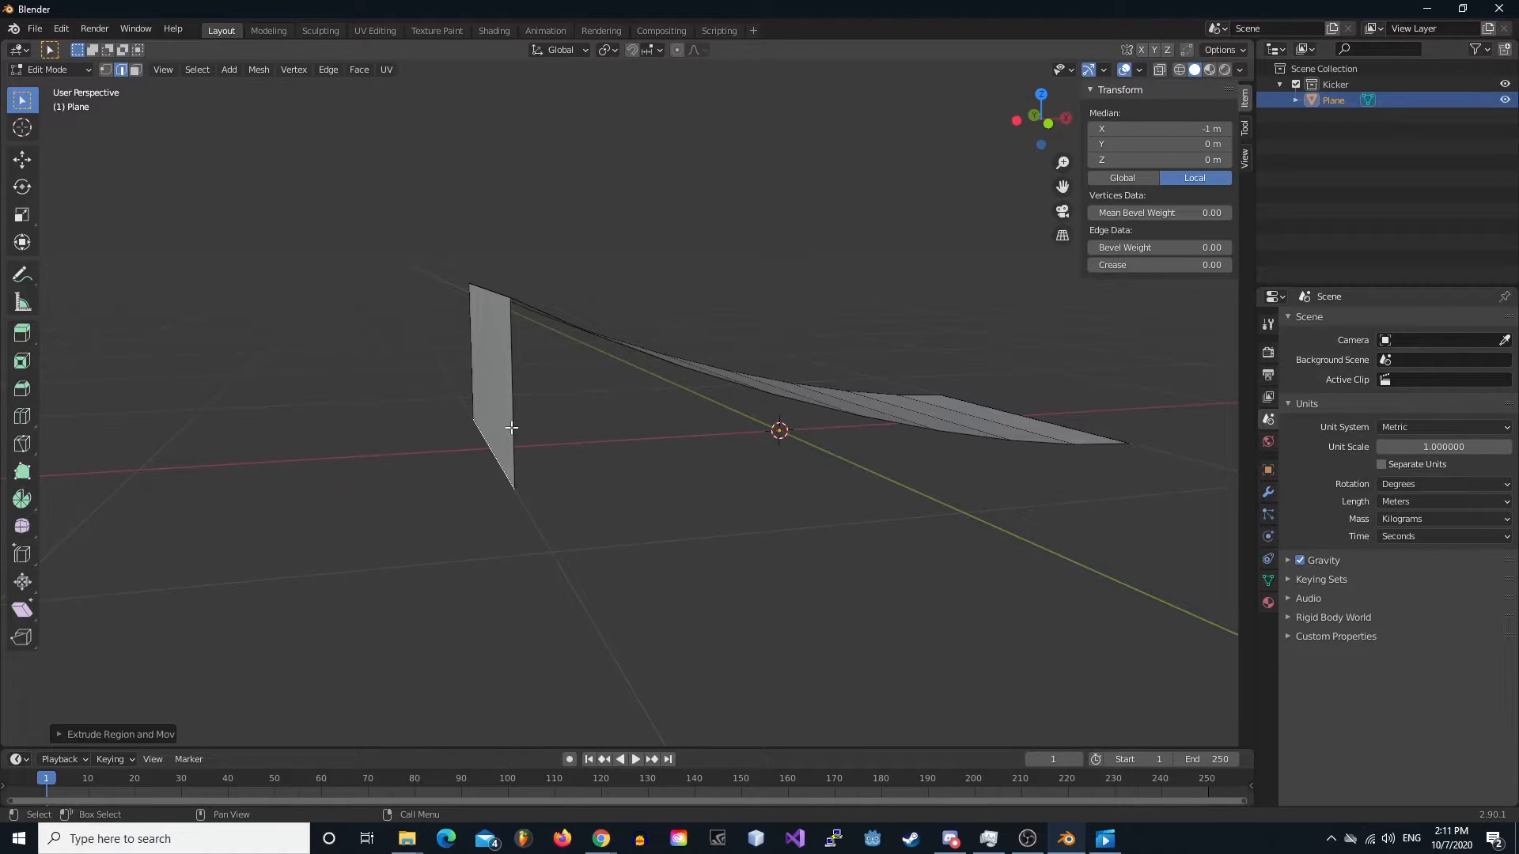
mouse_move(525, 454)
middle_mouse_down()
mouse_move(562, 478)
mouse_move(499, 439)
middle_mouse_up()
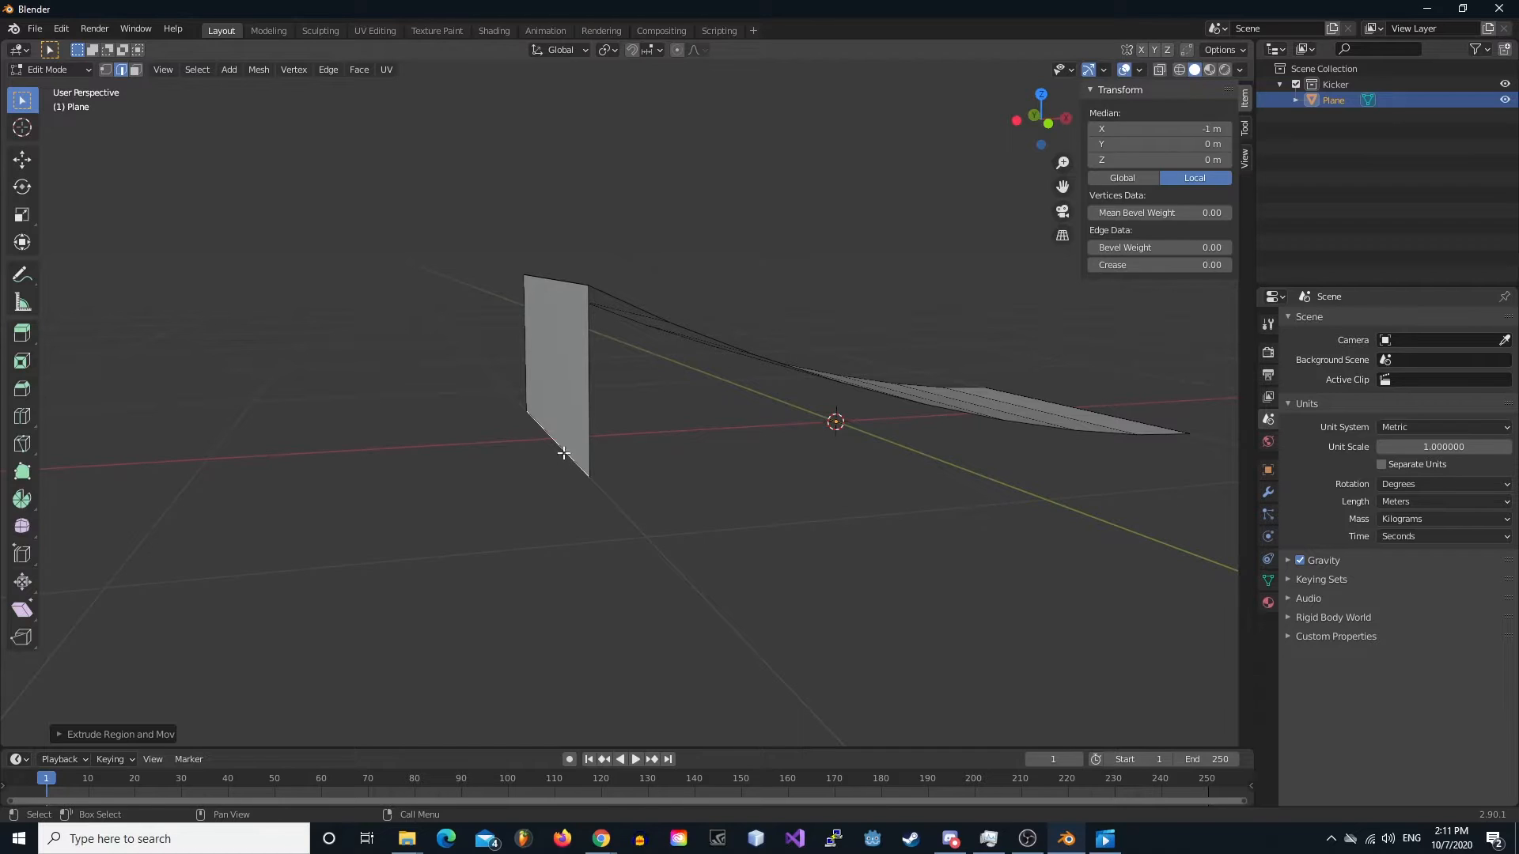
key("g")
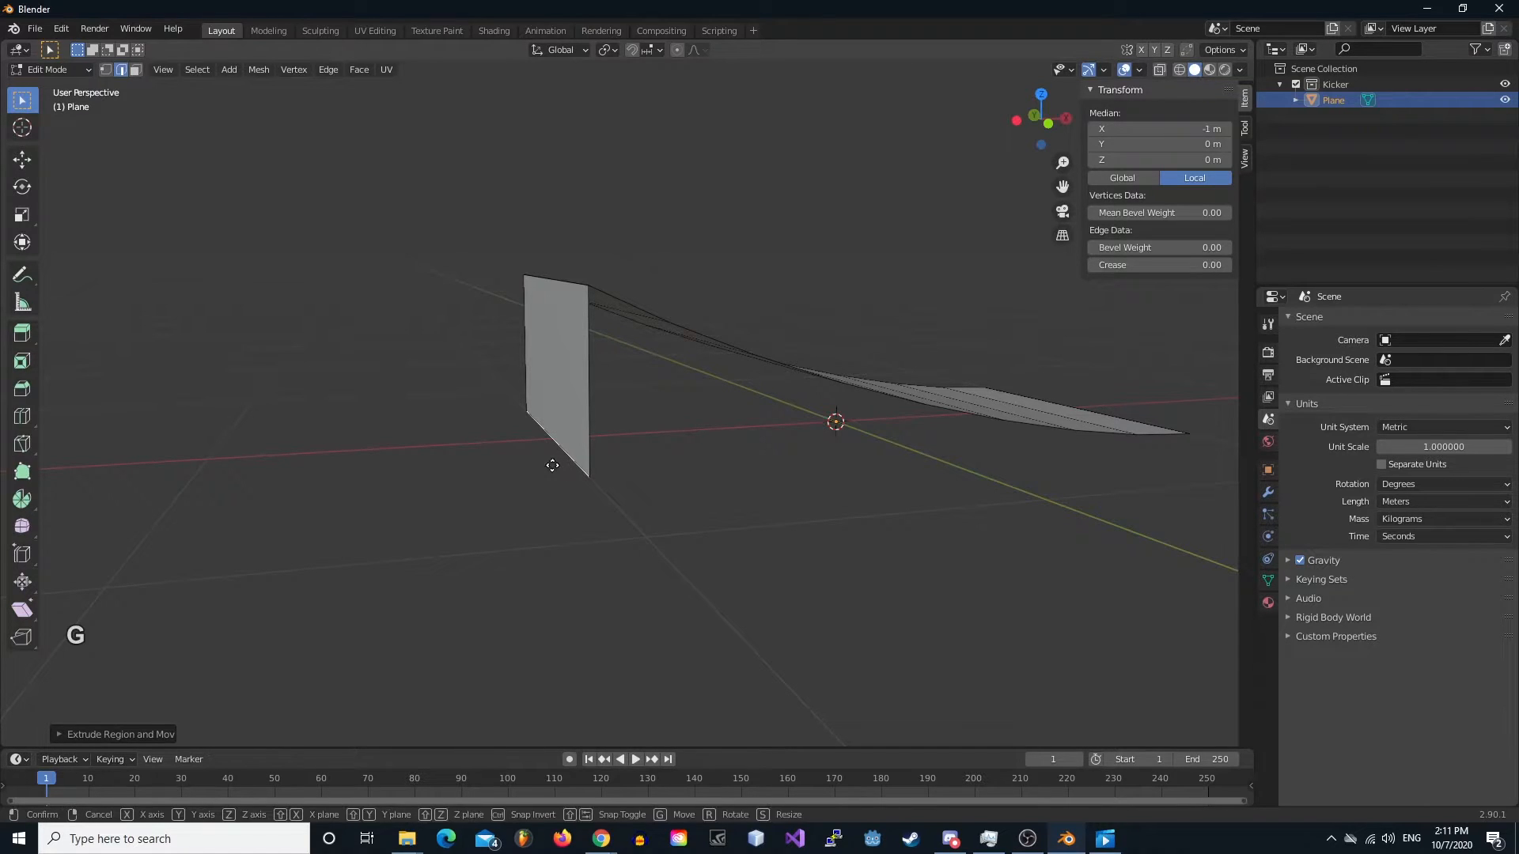
key("x")
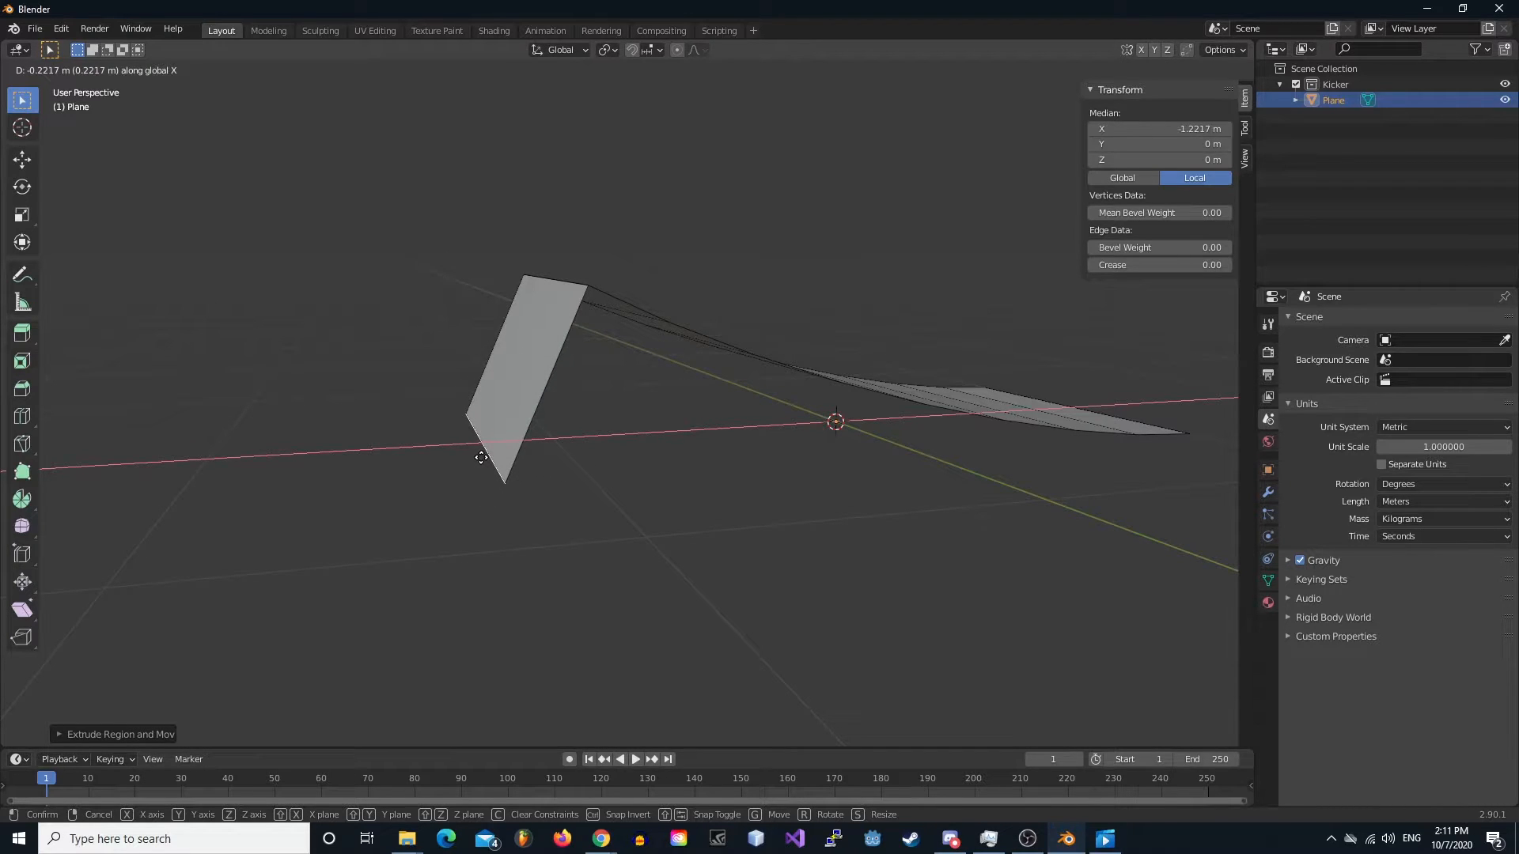
left_click(481, 457)
- Try to bevel the crest edge where the curved ramp surface meets the sloped back face
right_click_drag(663, 484, 673, 577, "shift")
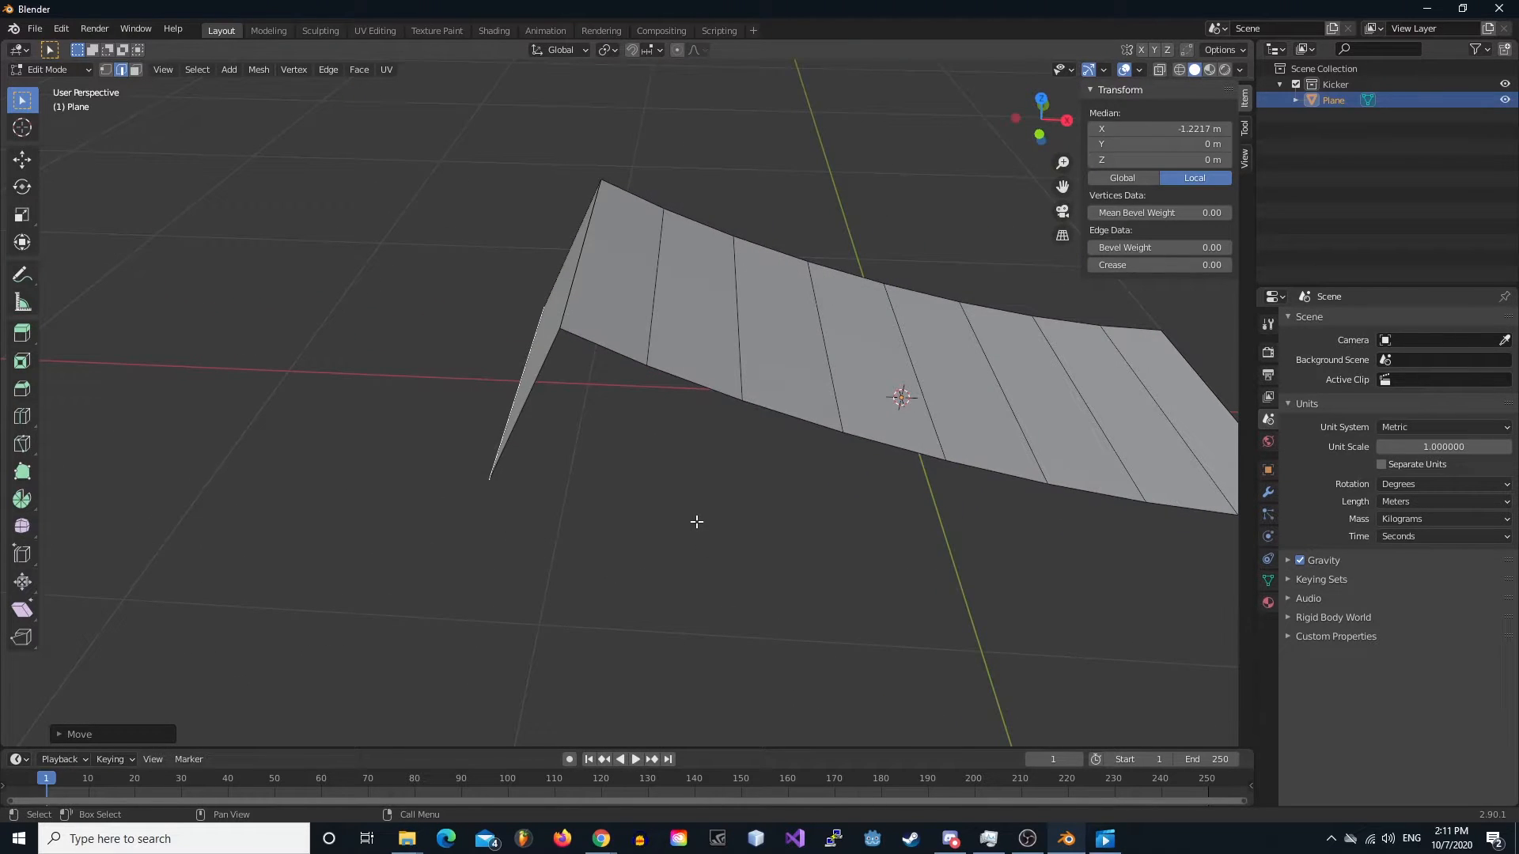
scroll(633, 458, "down", 2)
scroll(756, 478, "down", 2, "shift")
right_click_drag(753, 485, 686, 465, "shift")
mouse_move(806, 478)
middle_mouse_down()
mouse_move(663, 495)
mouse_move(775, 476)
middle_mouse_up()
right_click_drag(776, 476, 543, 329, "shift")
scroll(587, 445, "up", 4)
left_click(528, 284)
middle_click_drag(543, 329, 593, 385)
scroll(587, 424, "up", 2)
right_click_drag(587, 424, 569, 486, "shift")
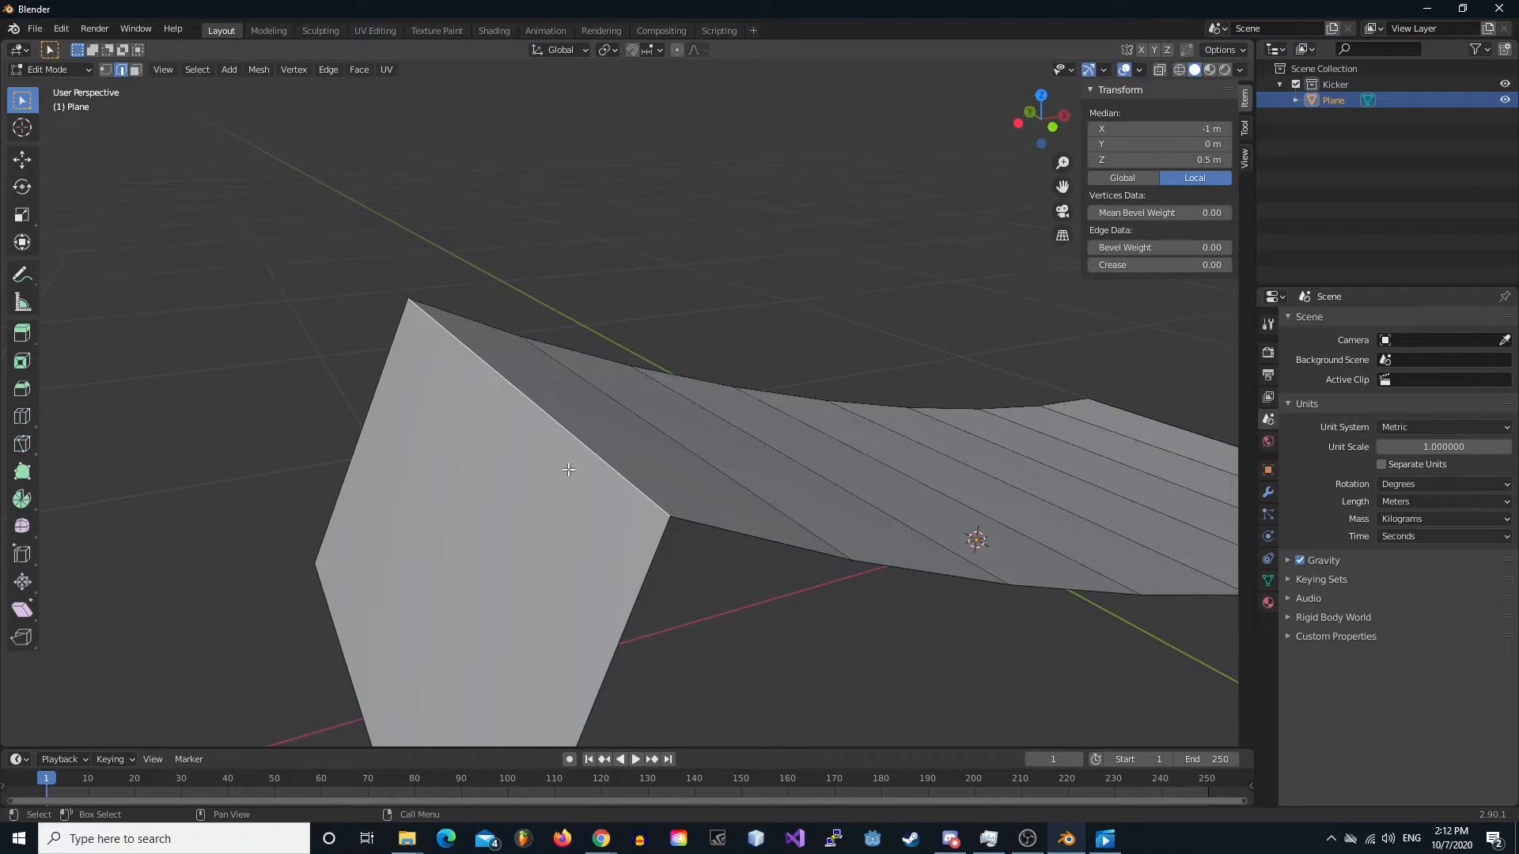
key("ctrl+b")
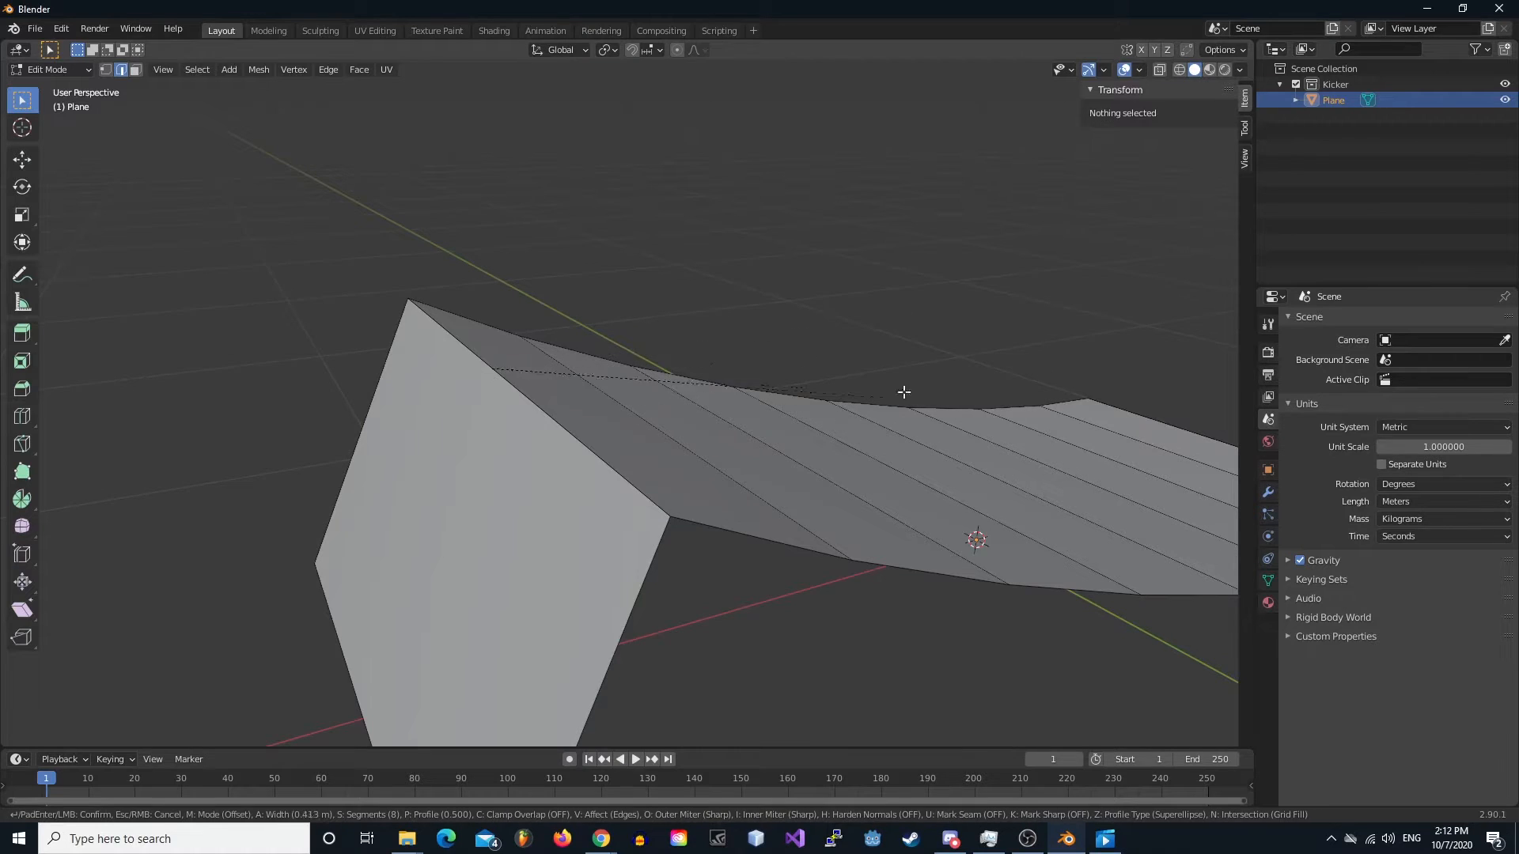
- Select the entire mesh and merge its overlapping vertices by distance
scroll(762, 451, "down", 2)
right_click_drag(926, 538, 795, 581, "shift")
scroll(879, 556, "down", 1)
scroll(879, 556, "down", 1)
middle_click_drag(879, 557, 766, 490)
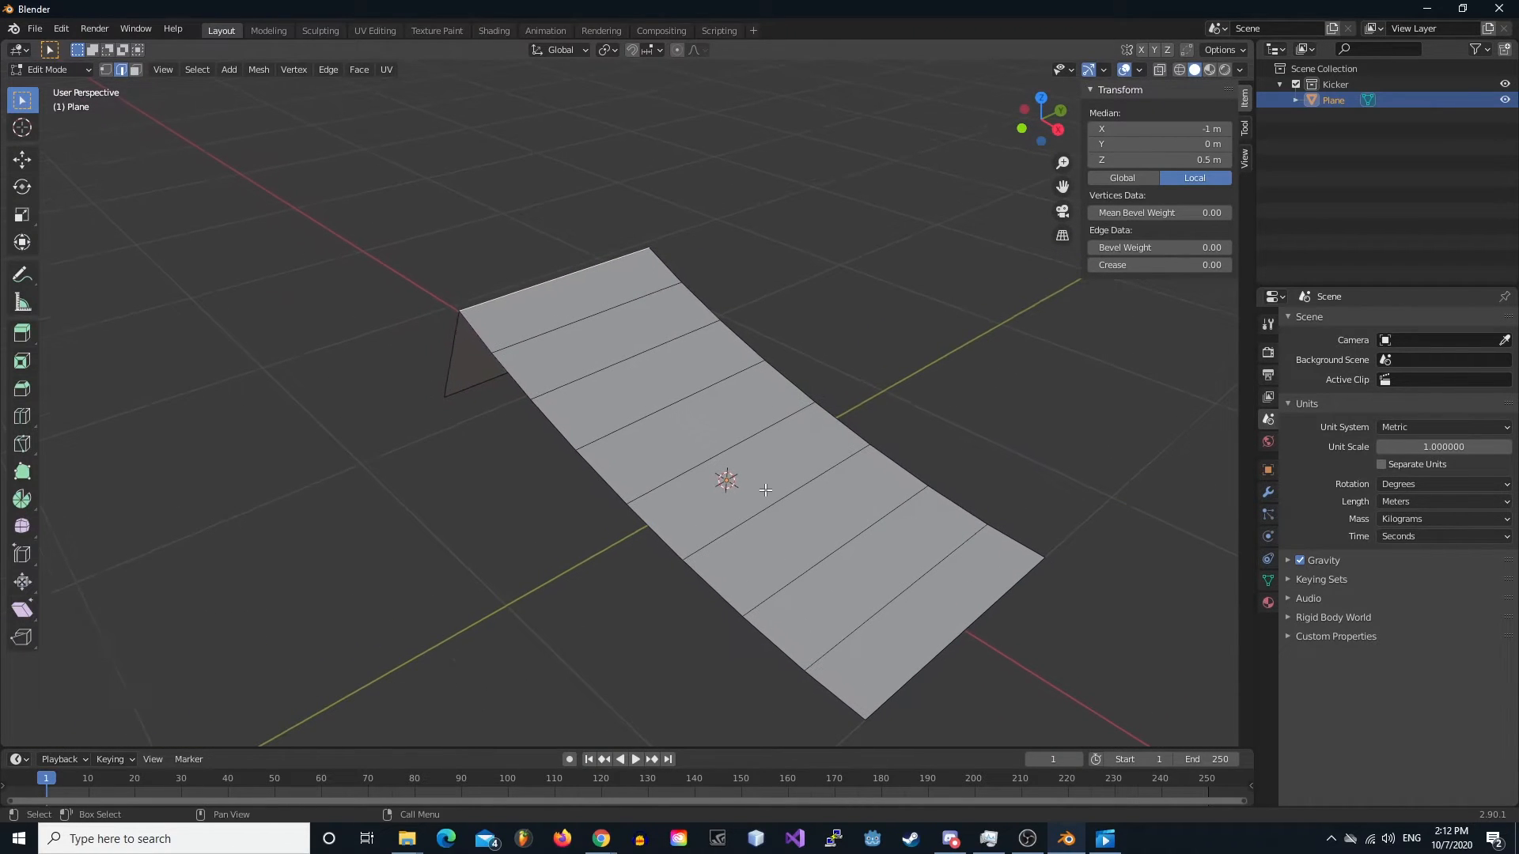
key("1")
key("2")
key("1")
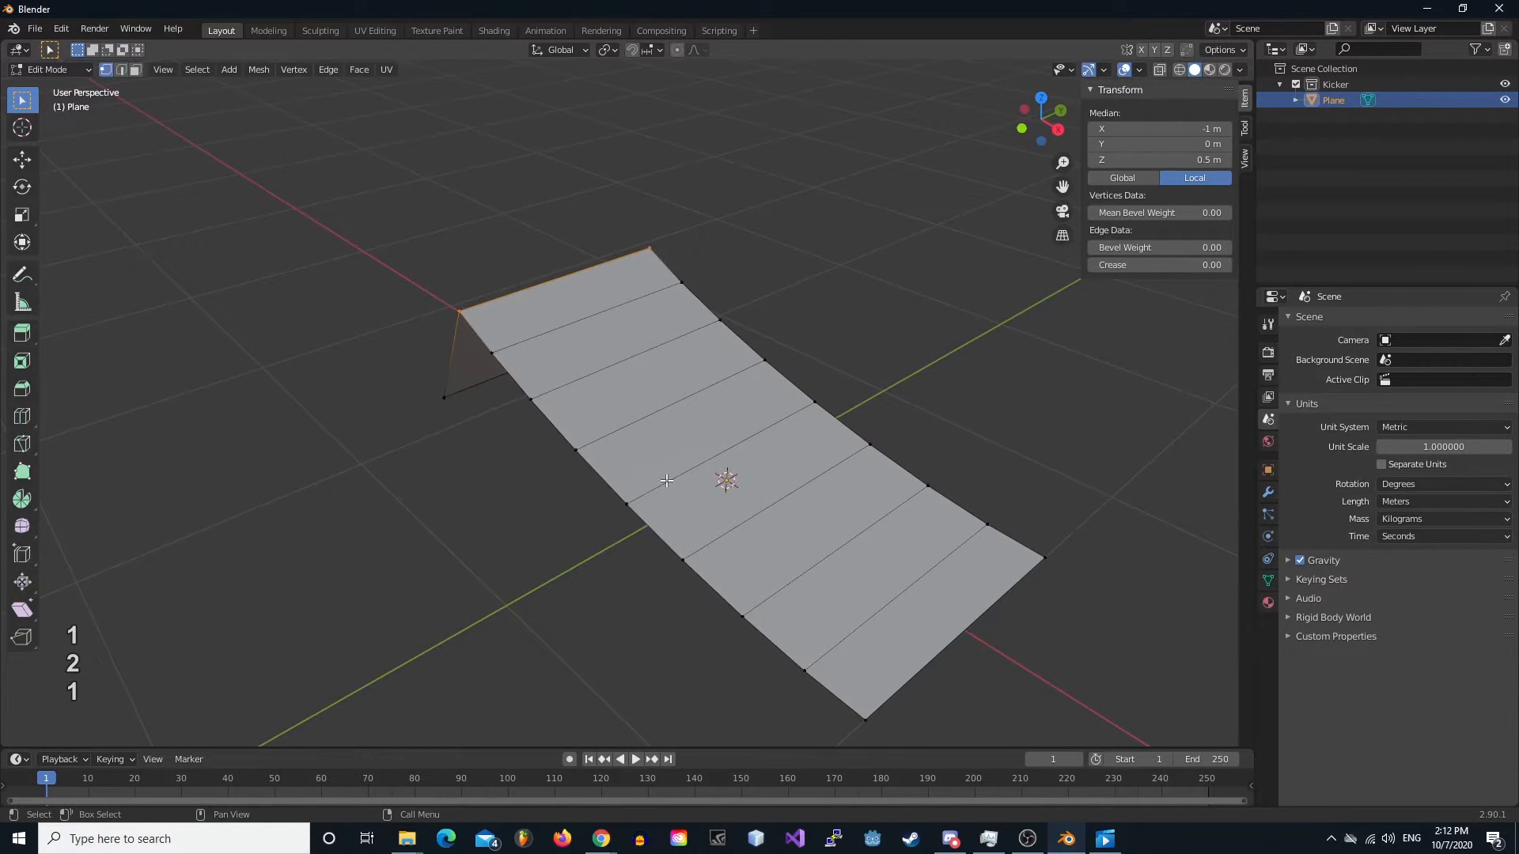
key("2")
middle_click_drag(773, 537, 745, 509)
key("a")
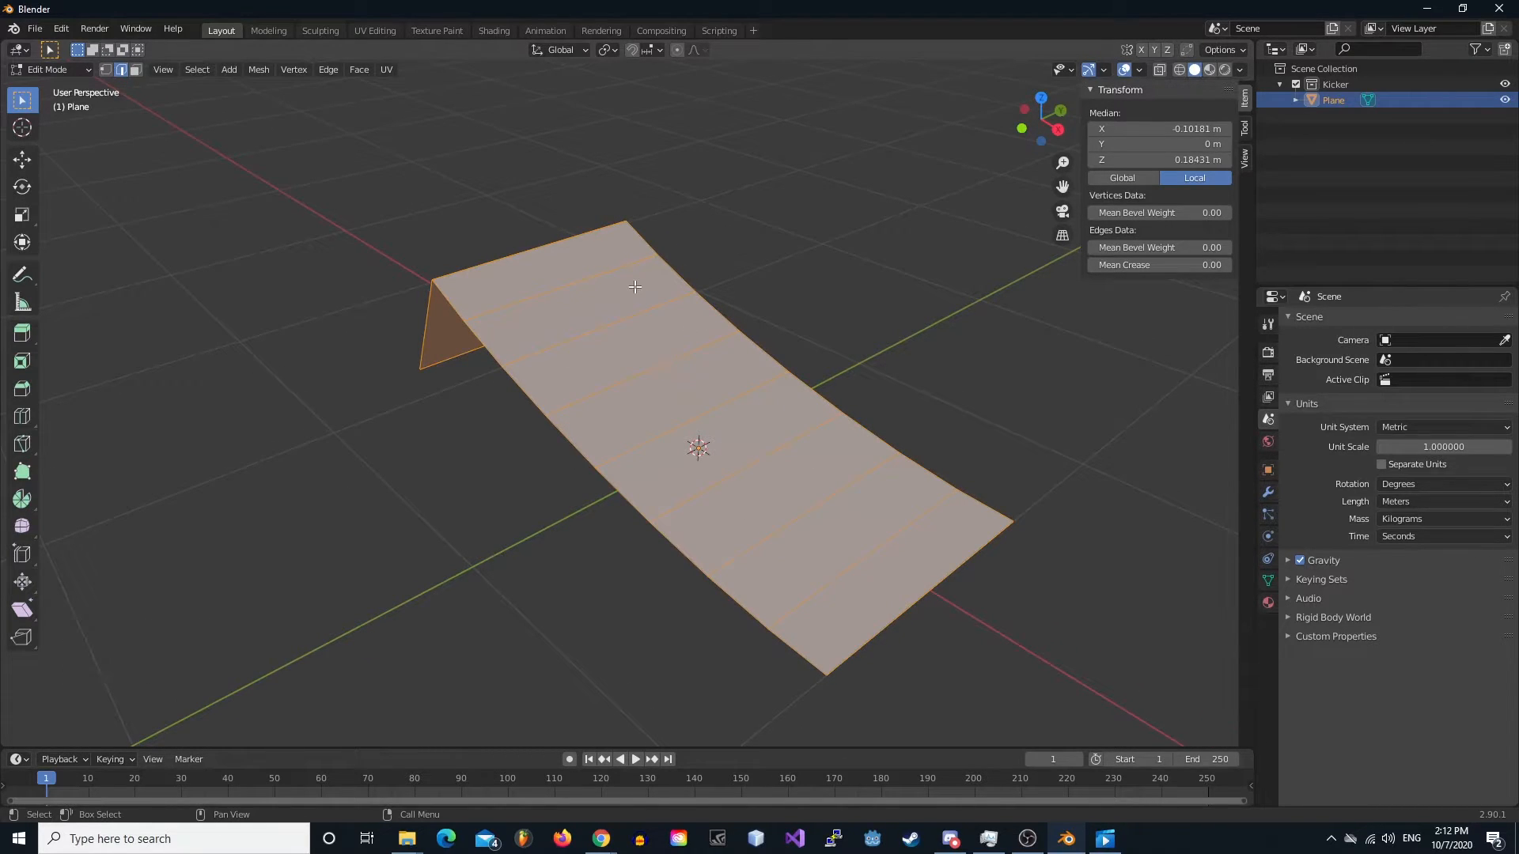
key("m")
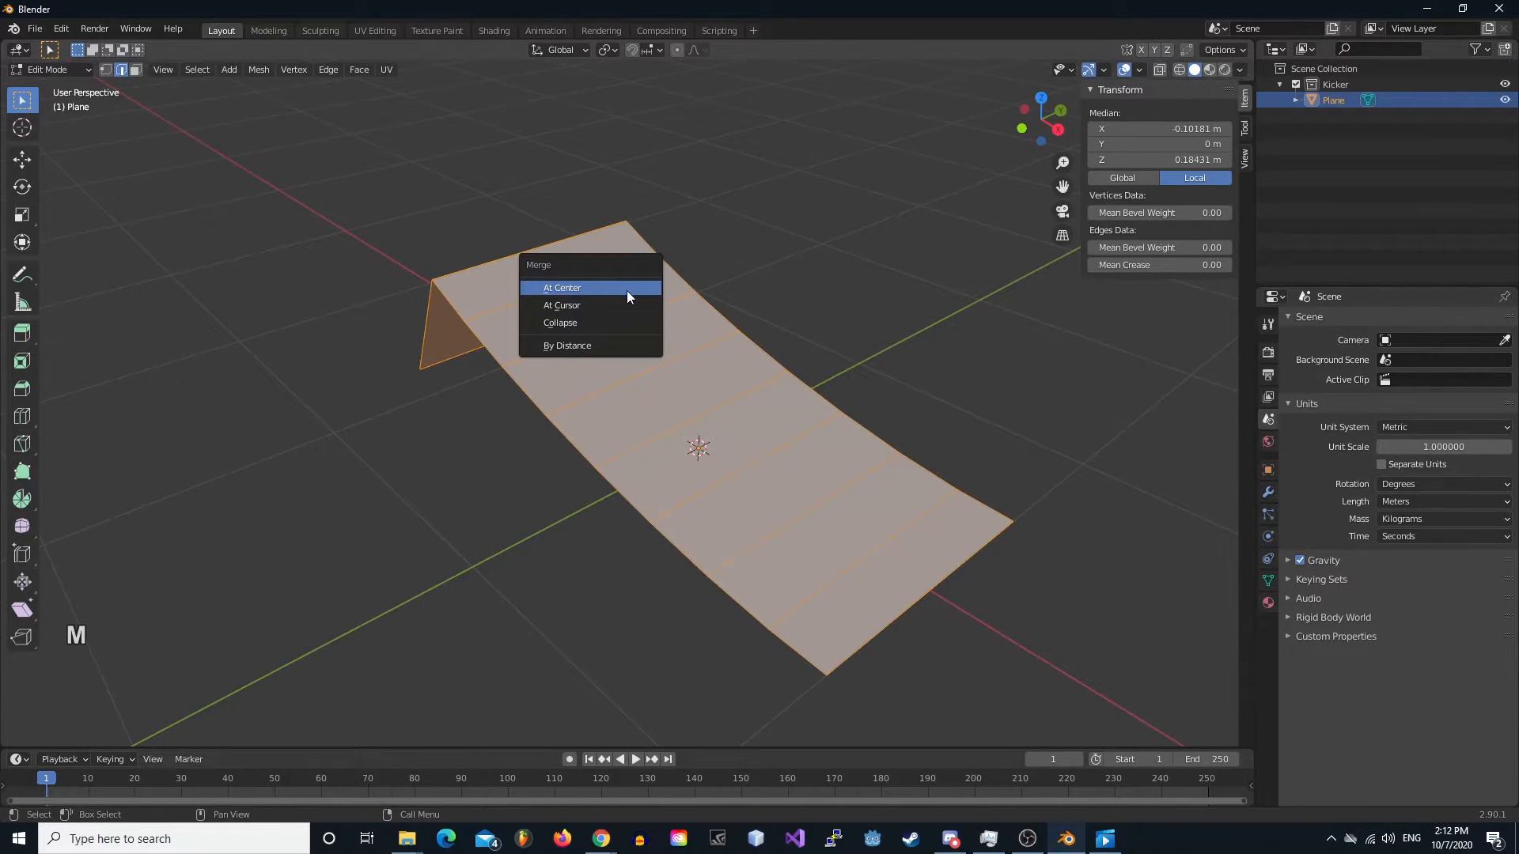
left_click(556, 348)
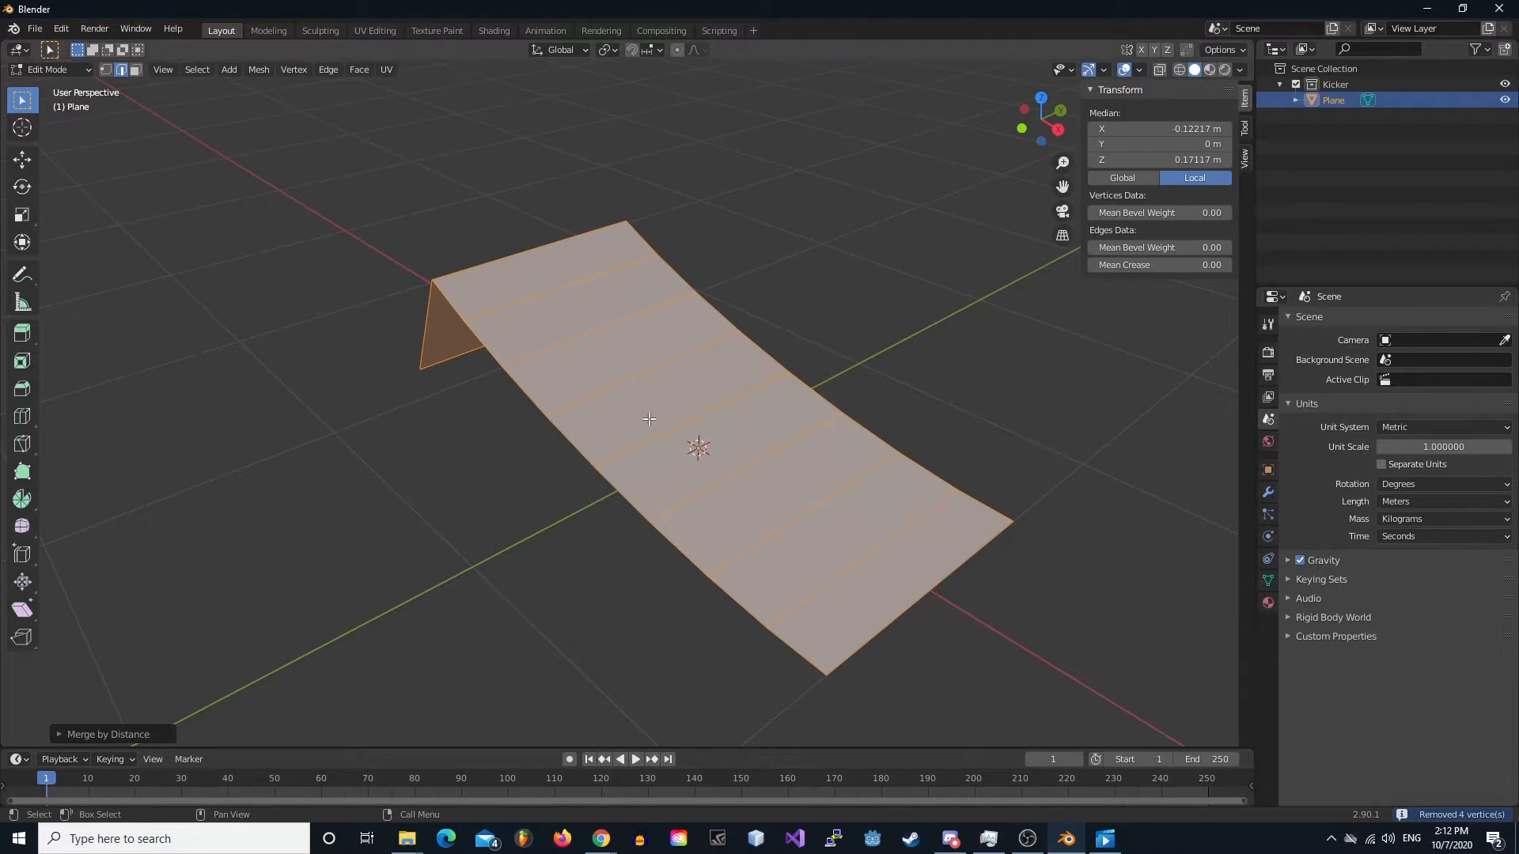
- Try again to bevel the crest edge between the ramp and the back face, about 0.17 m wide, then cancel
middle_click_drag(680, 443, 865, 527, "shift")
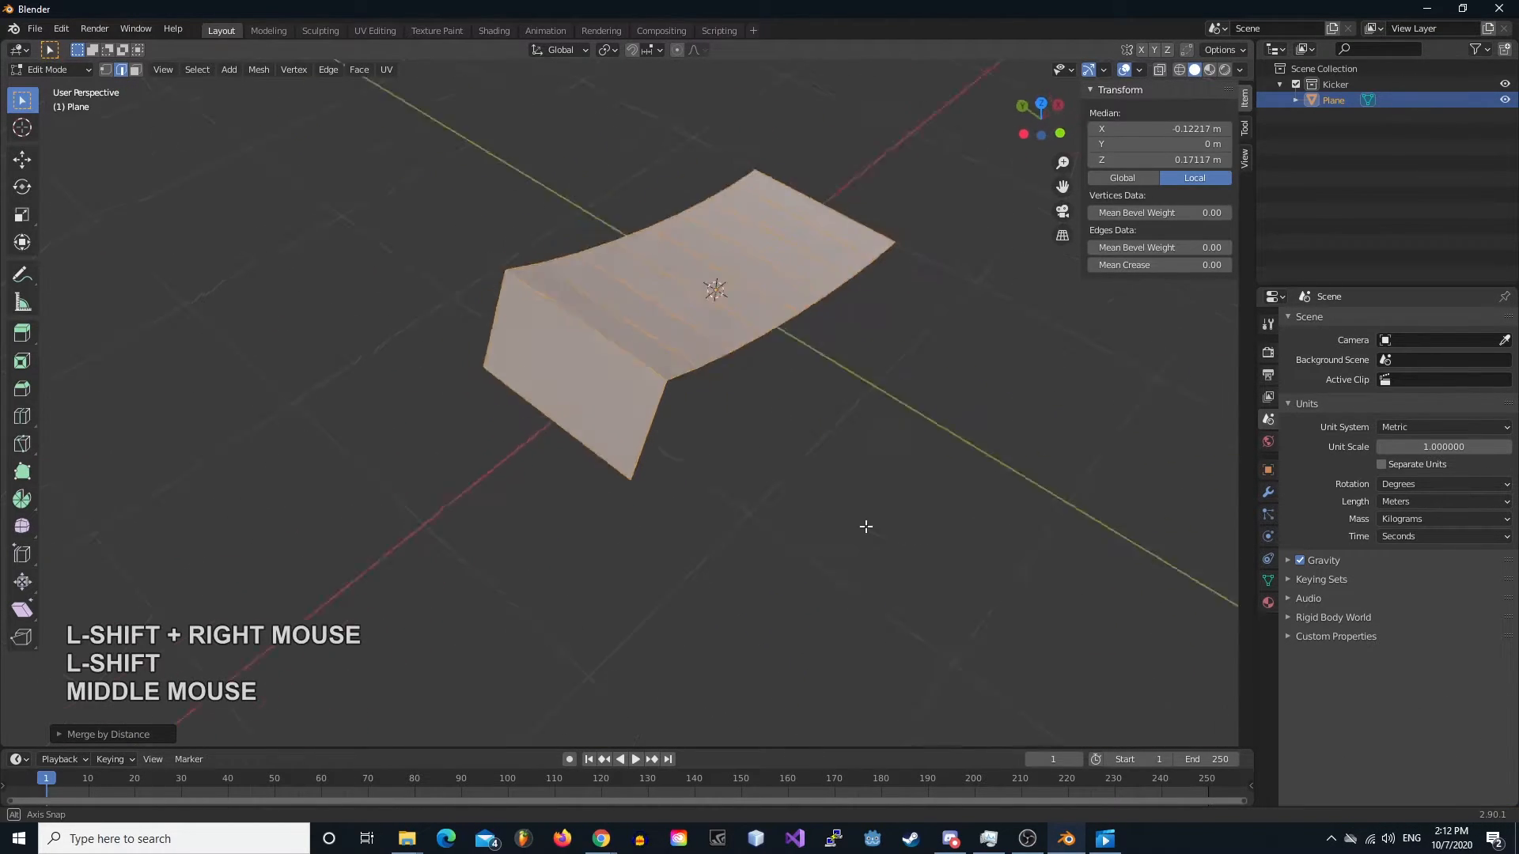
left_click(629, 348)
scroll(716, 407, "up", 5)
middle_click_drag(702, 333, 583, 372)
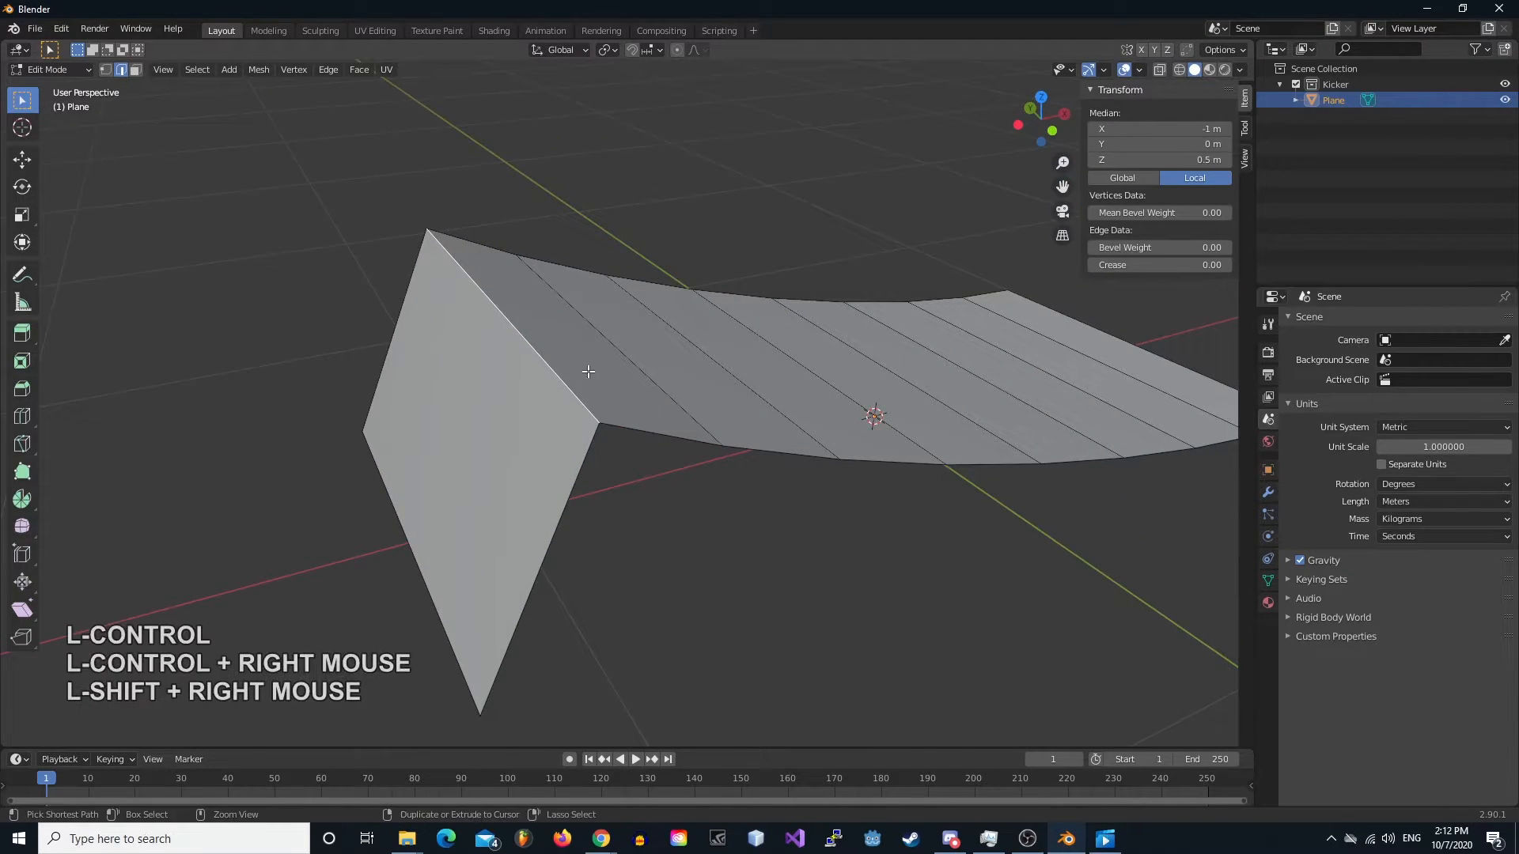
key("ctrl+b")
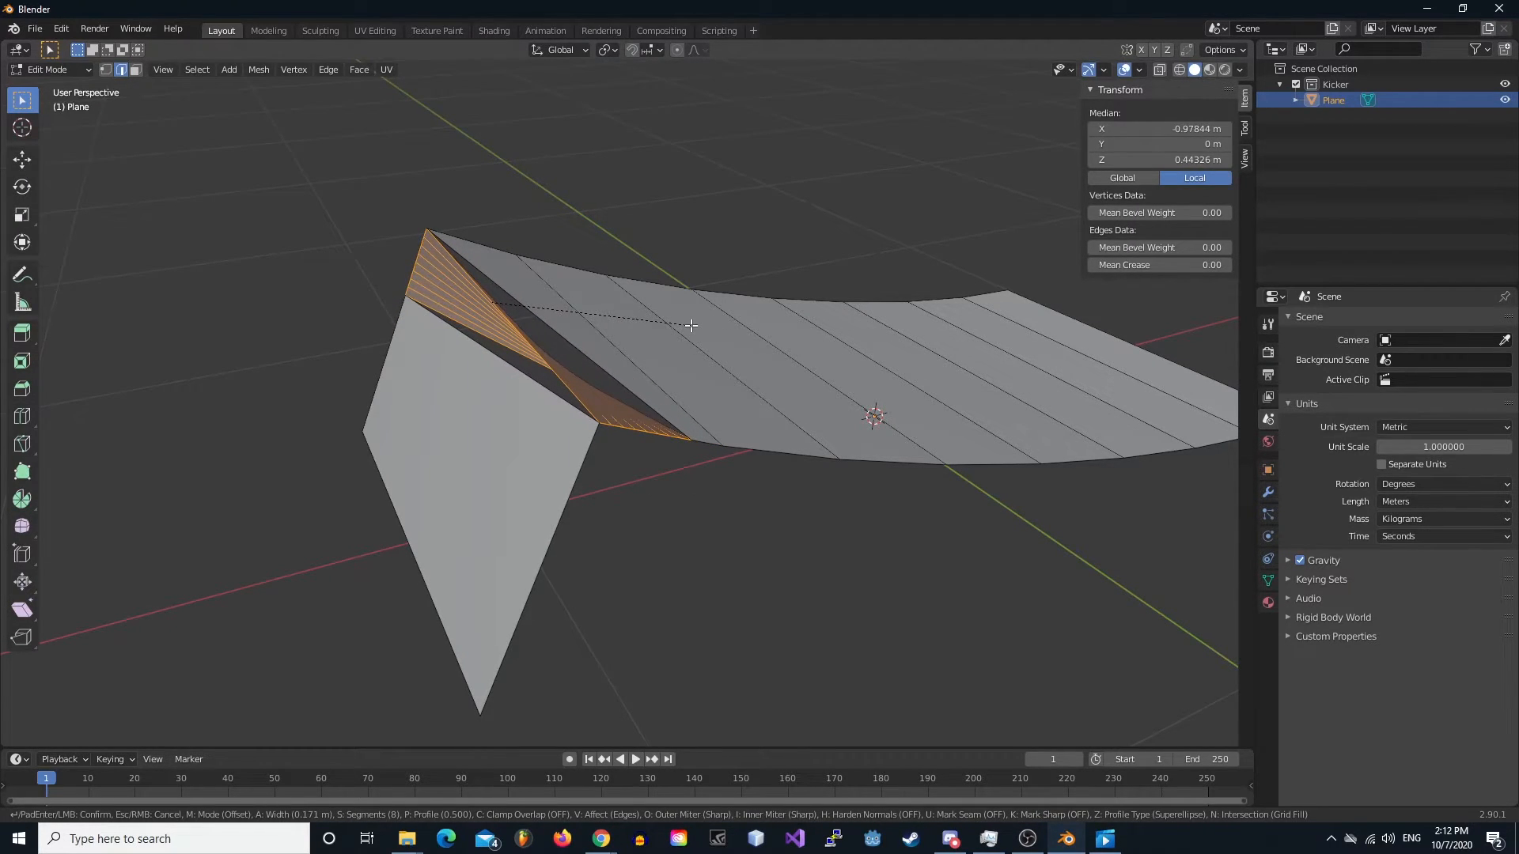
key("Escape")
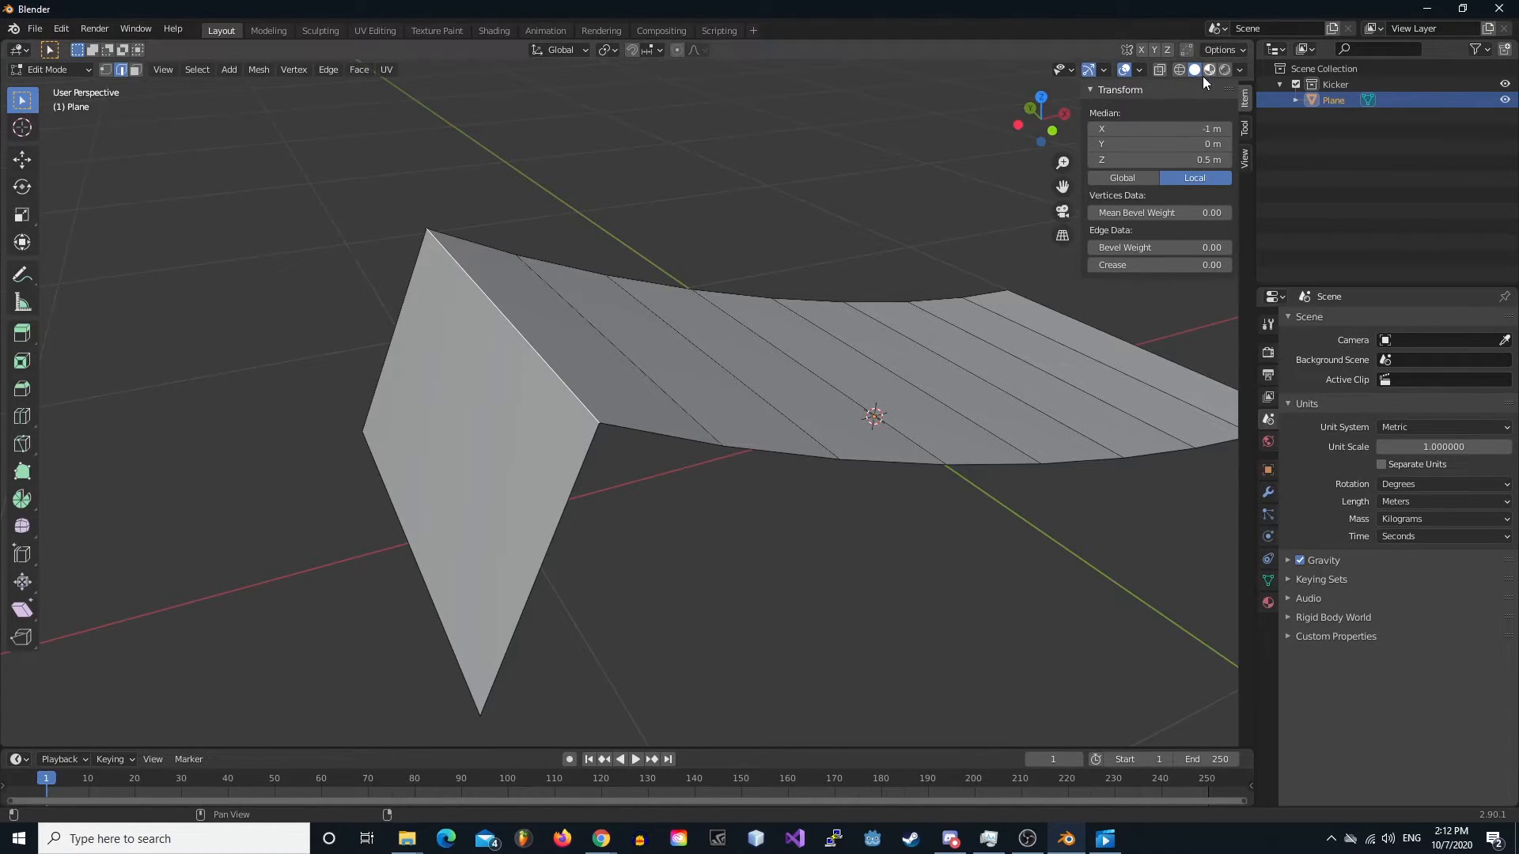
- Enable the Face Orientation overlay and check the normals of the ramp and the back face
left_click(1138, 72)
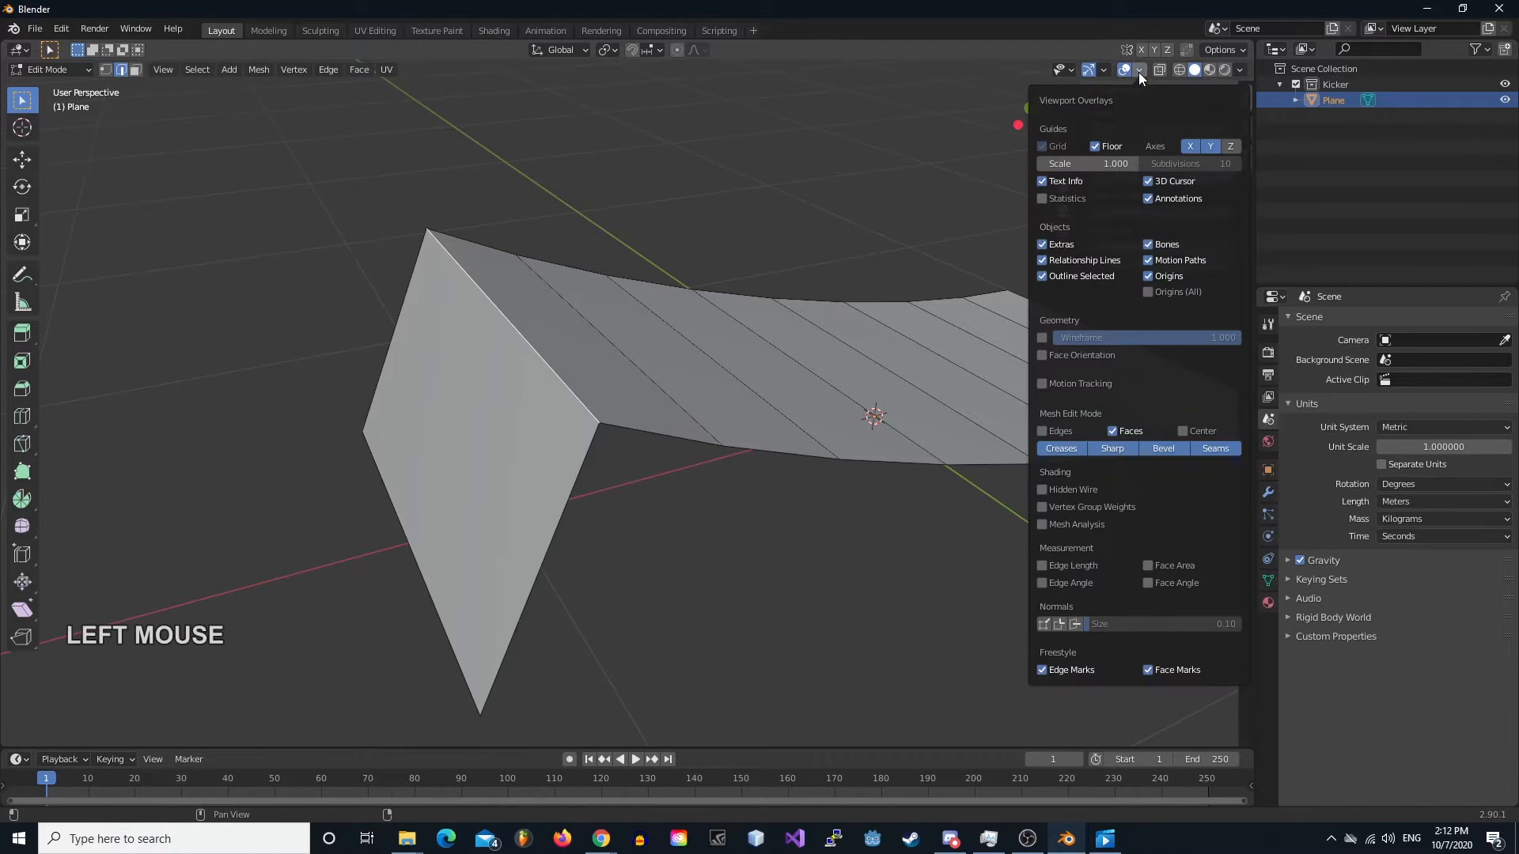
left_click(1042, 356)
middle_click_drag(726, 485, 631, 451)
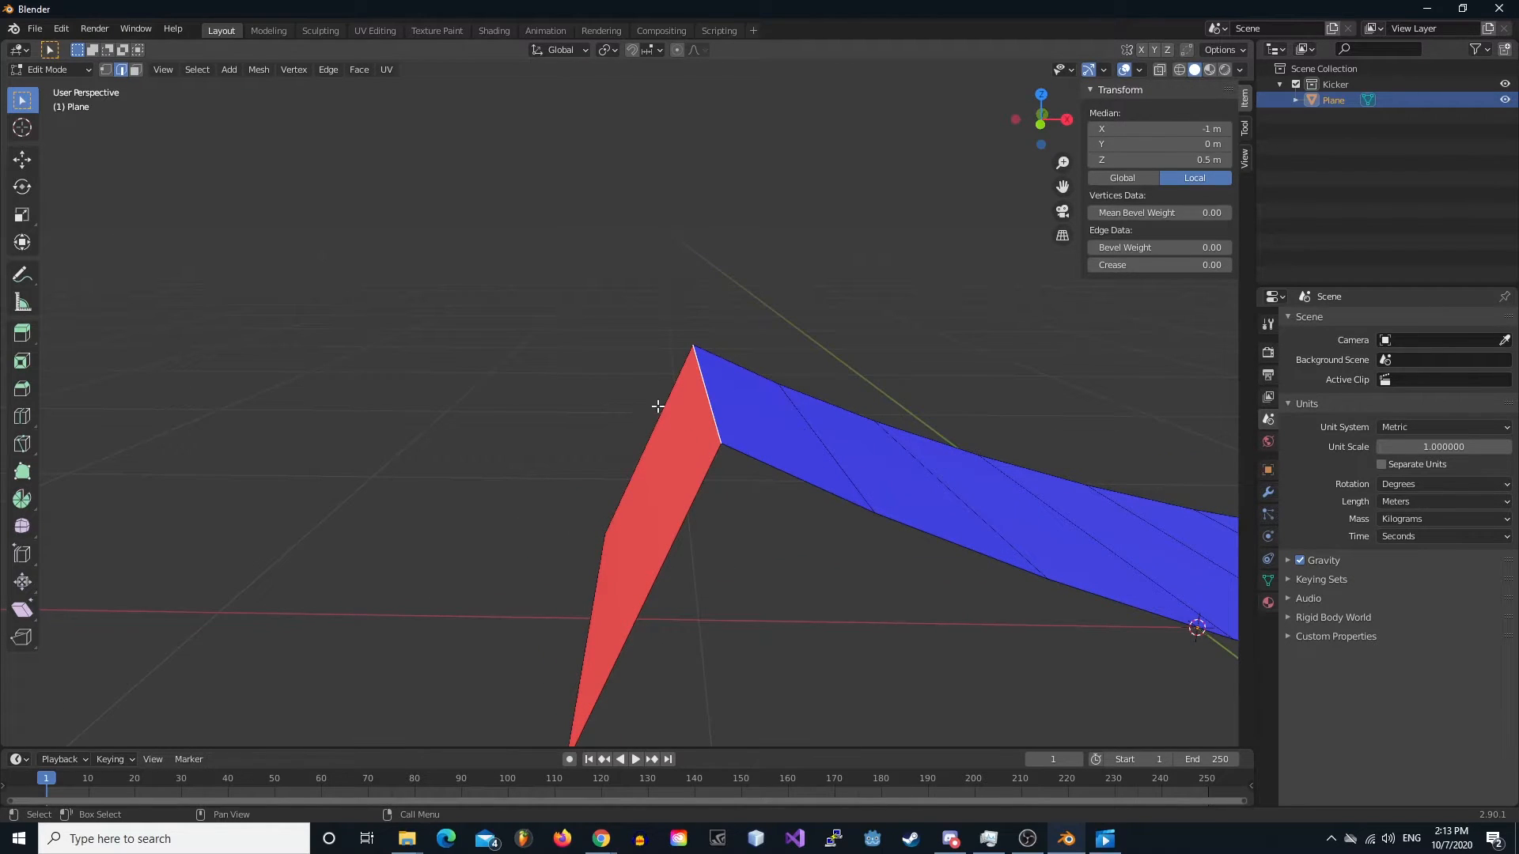
middle_click_drag(853, 599, 810, 526)
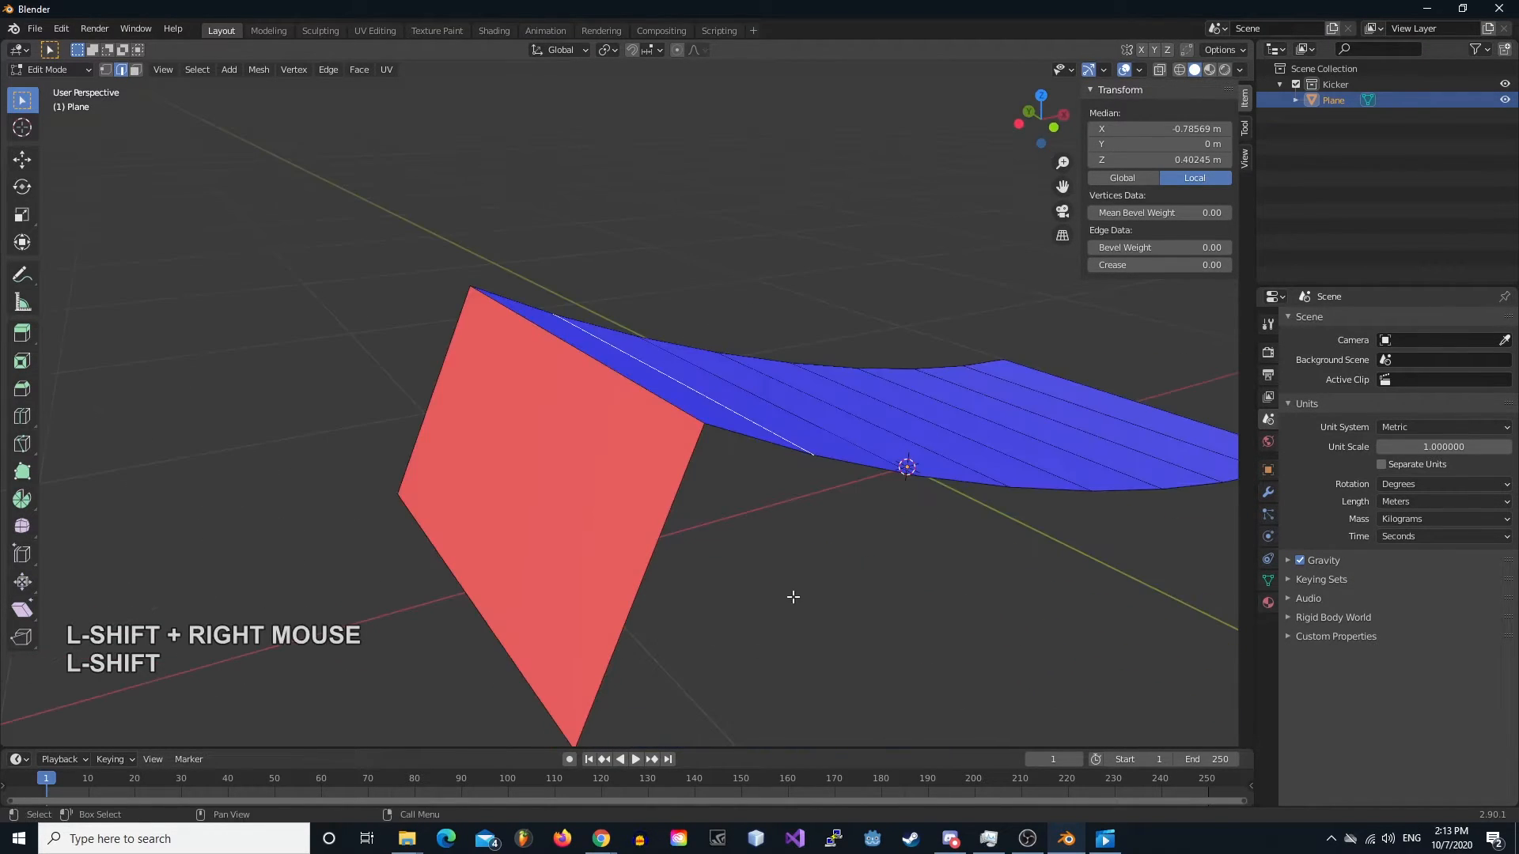
scroll(748, 452, "down", 3)
scroll(747, 453, "up", 2)
- Select the red sloped back face in face selection mode
key("3")
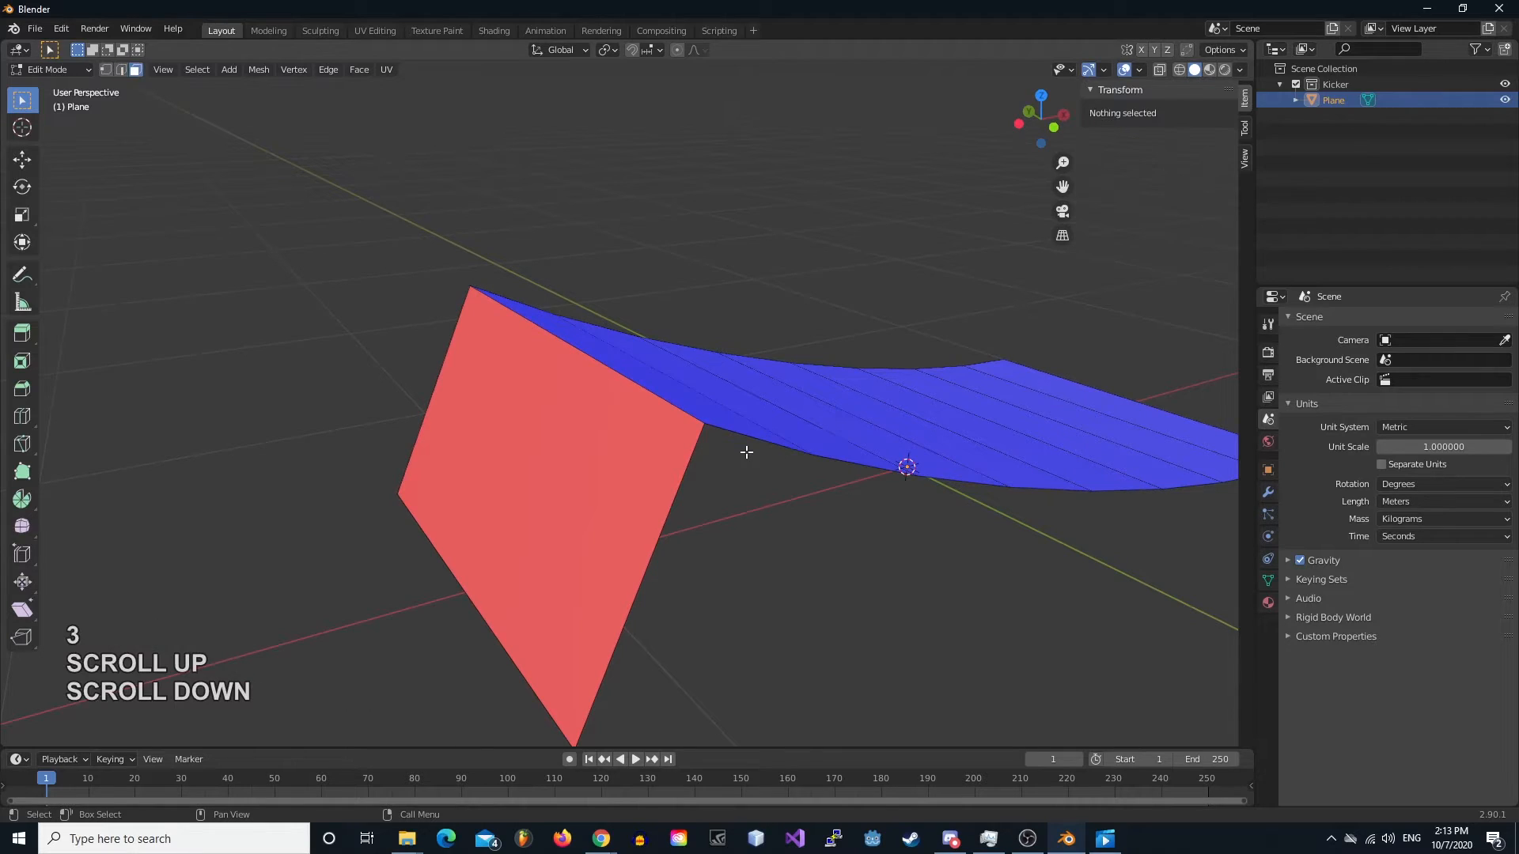
left_click(539, 434)
middle_click_drag(681, 470, 807, 443)
scroll(805, 438, "down", 1)
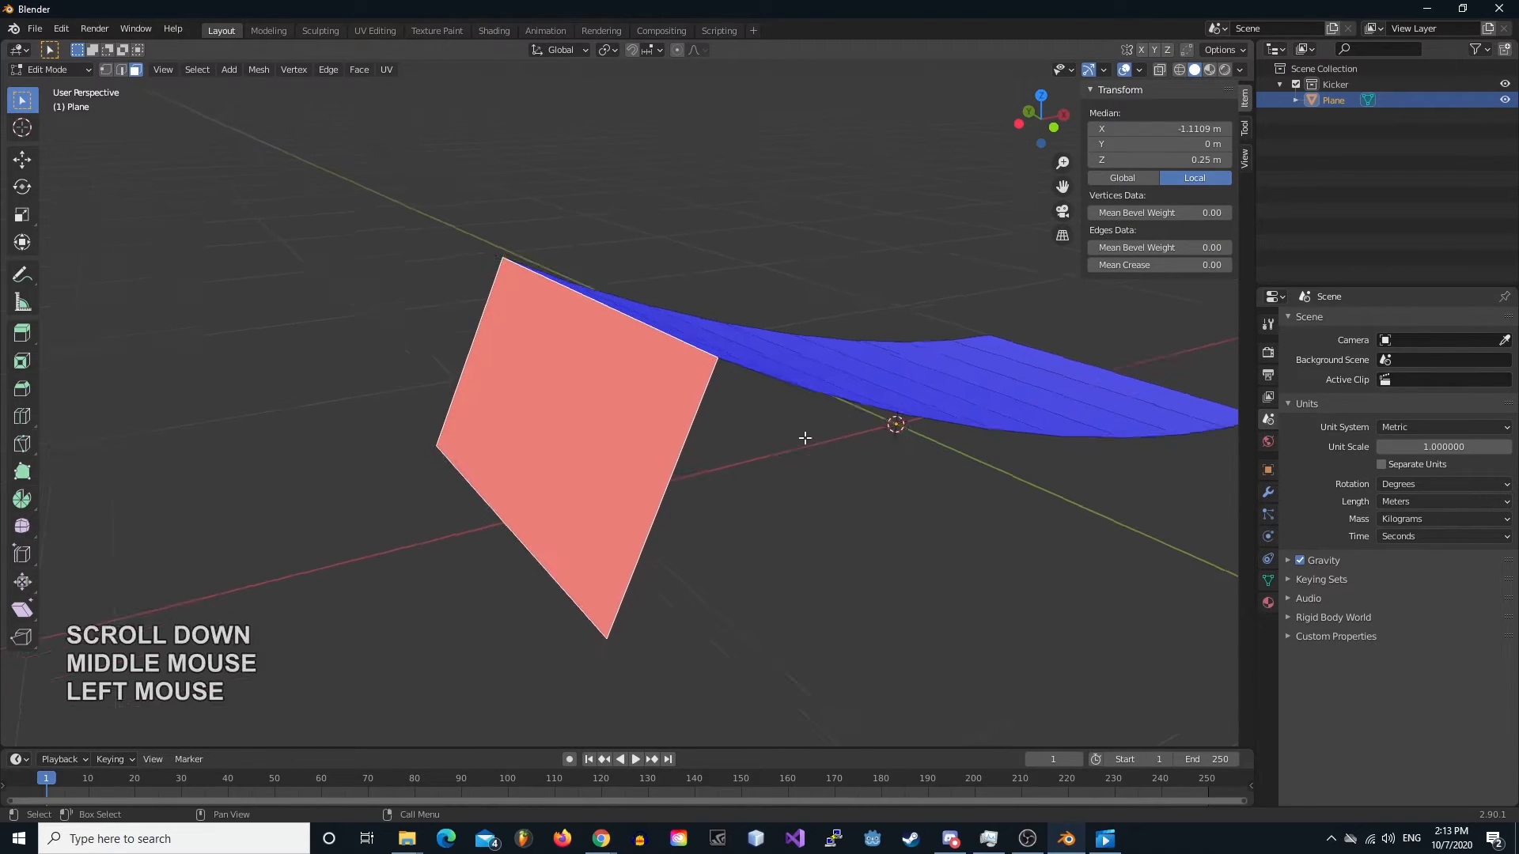
key("space")
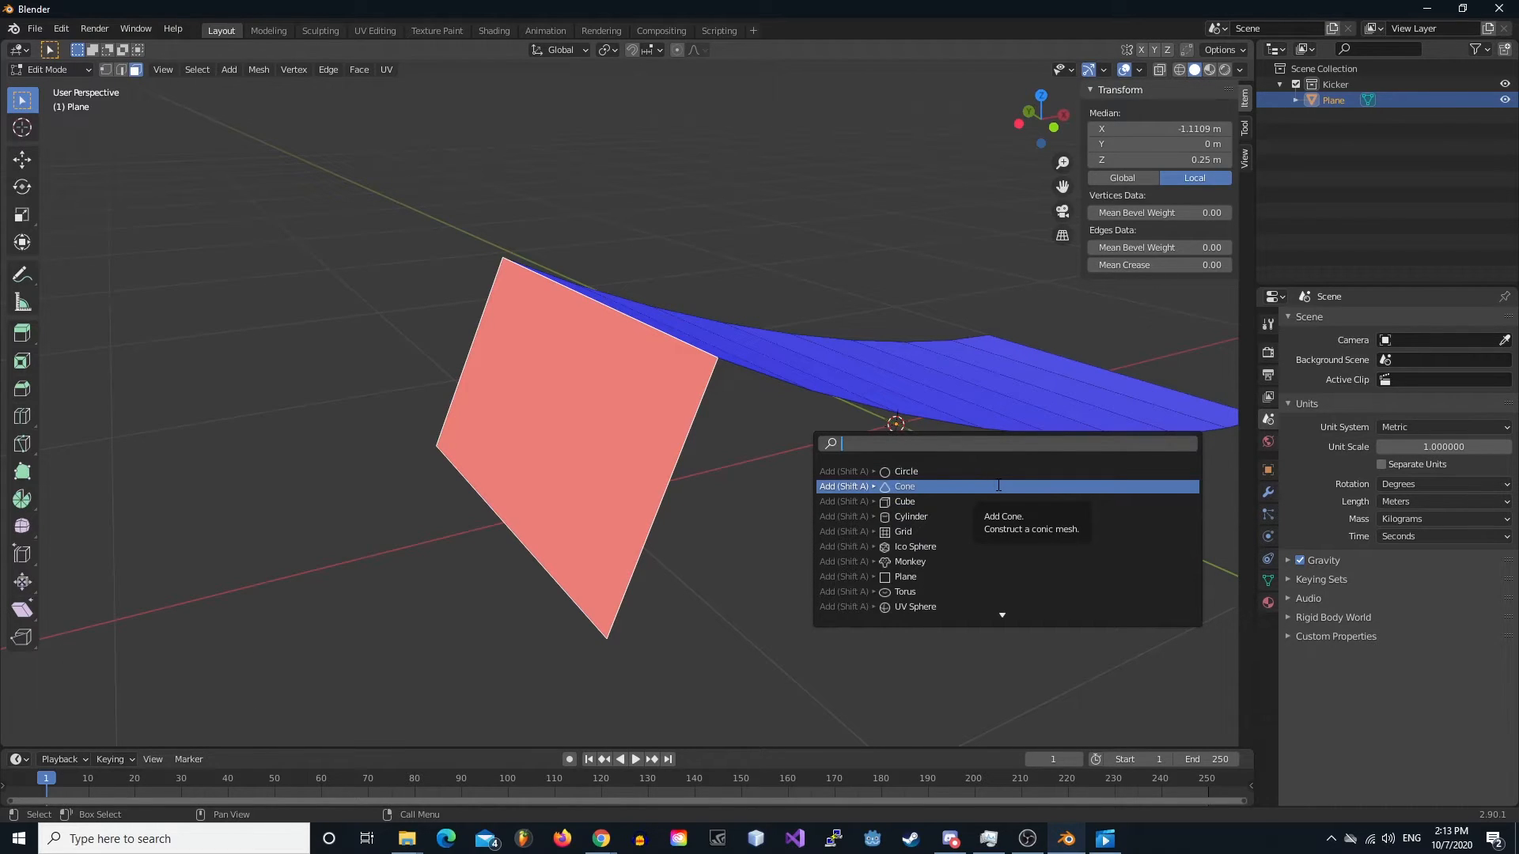
type("flip")
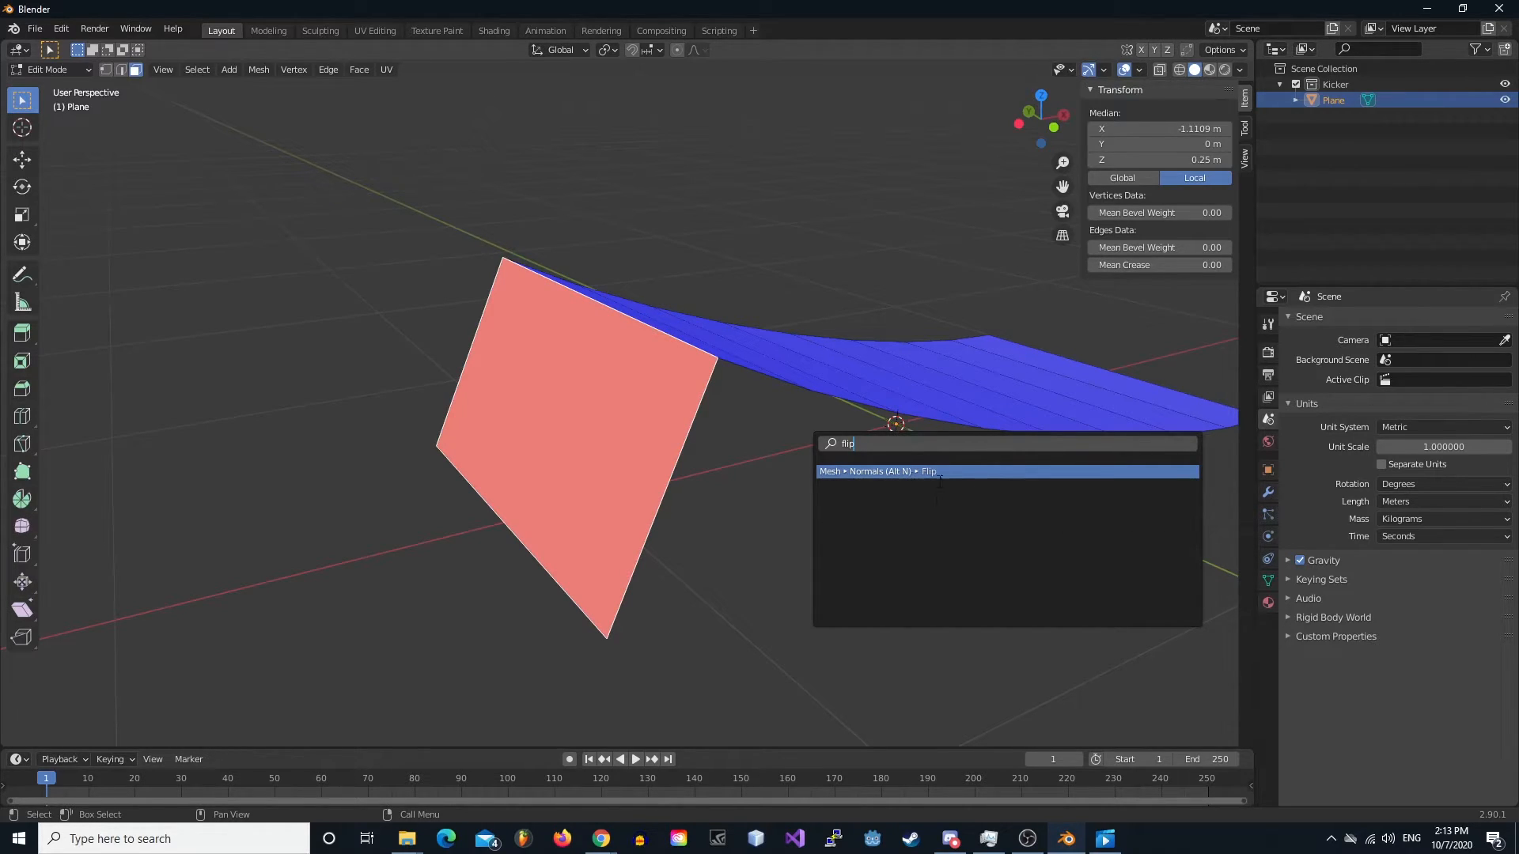
left_click(625, 394)
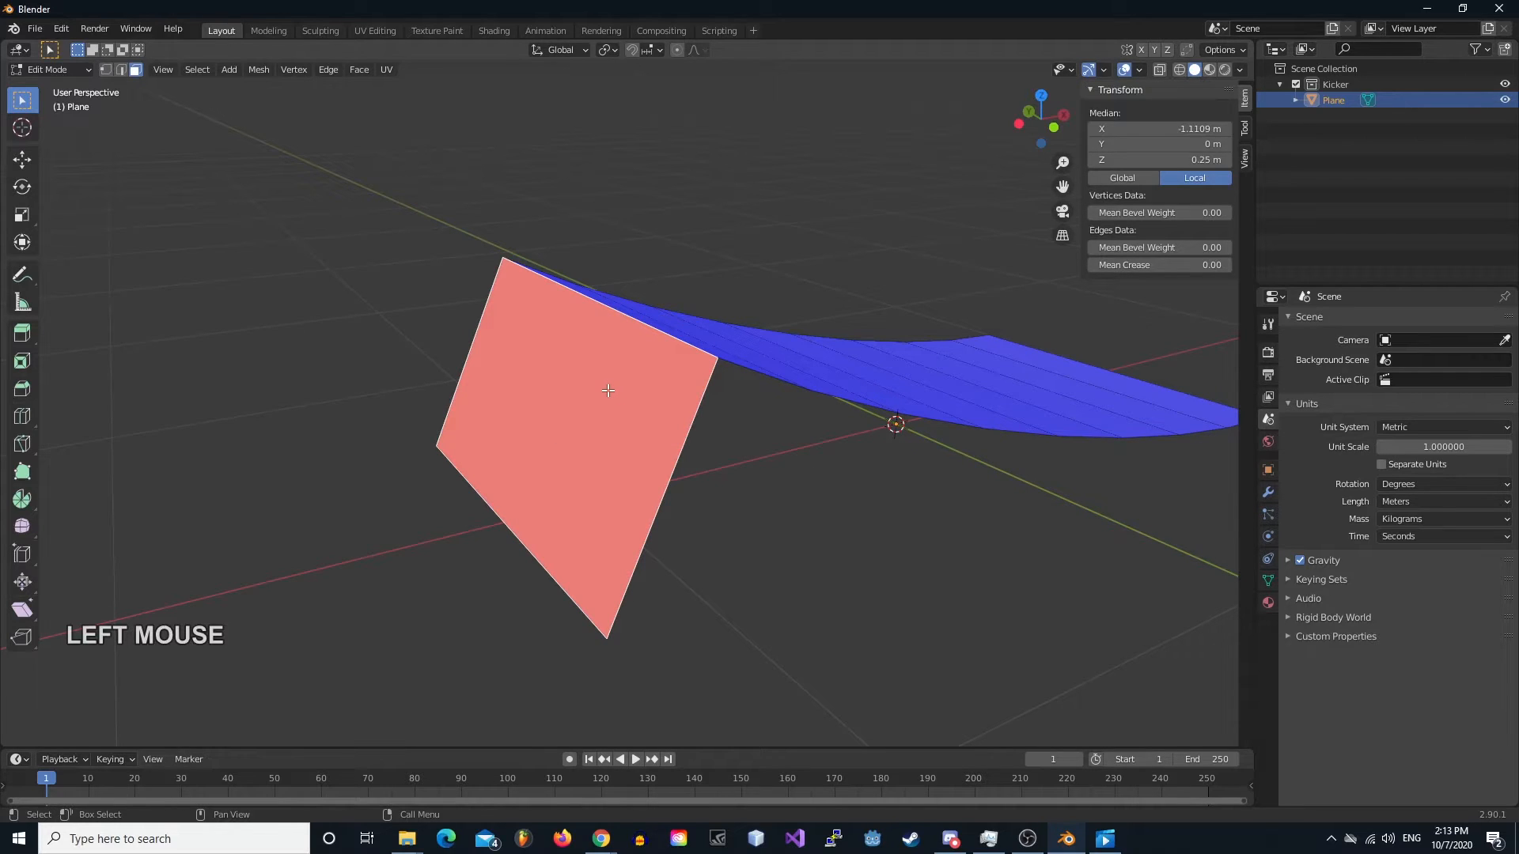
- Flip the normals of the selected back face so its orientation matches the ramp surface
key("alt+n")
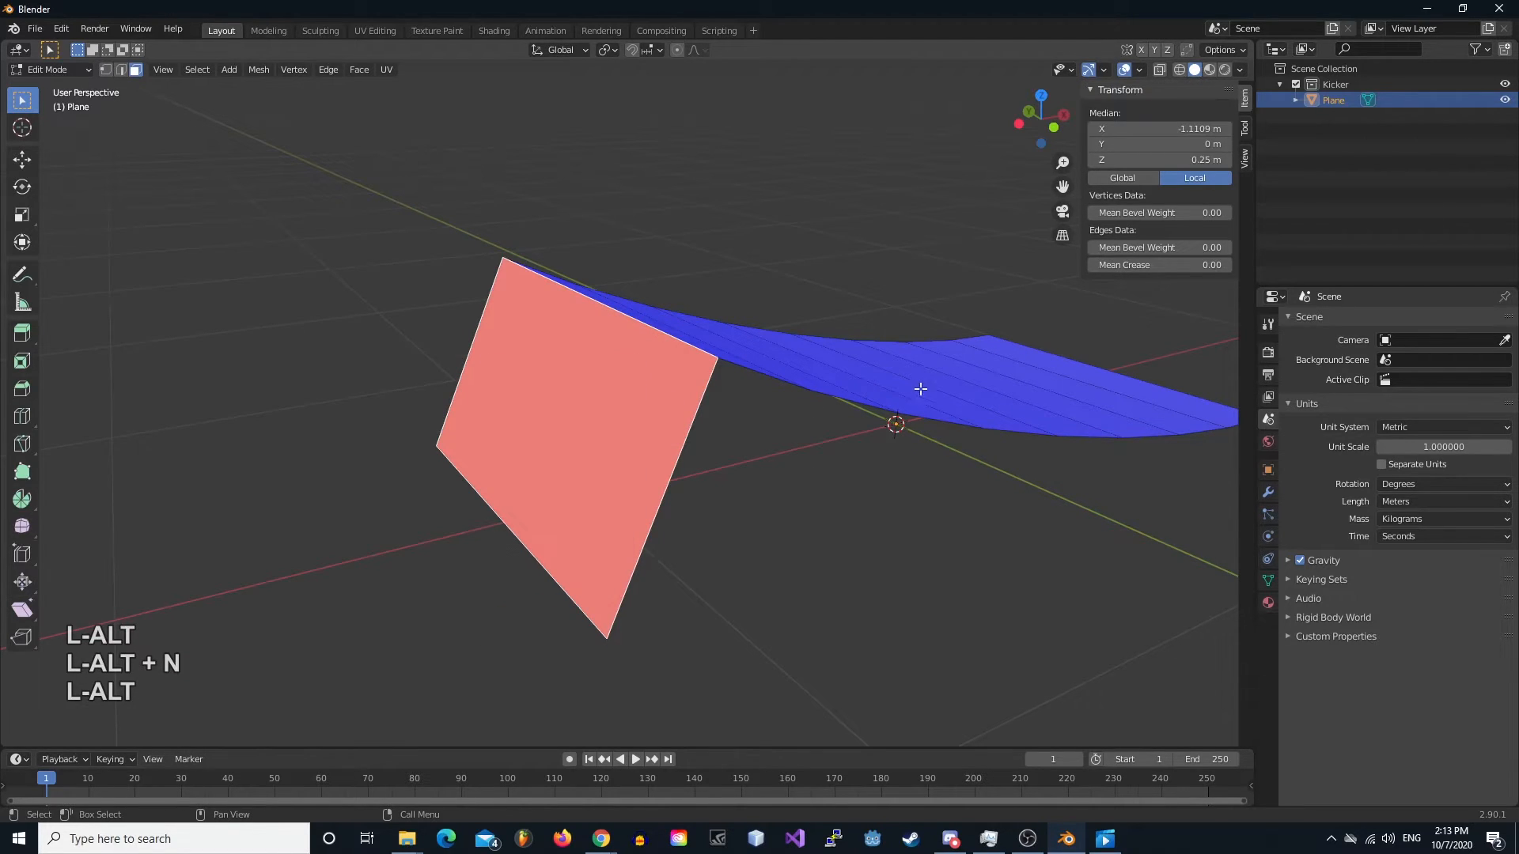
key("alt+n")
left_click(577, 413)
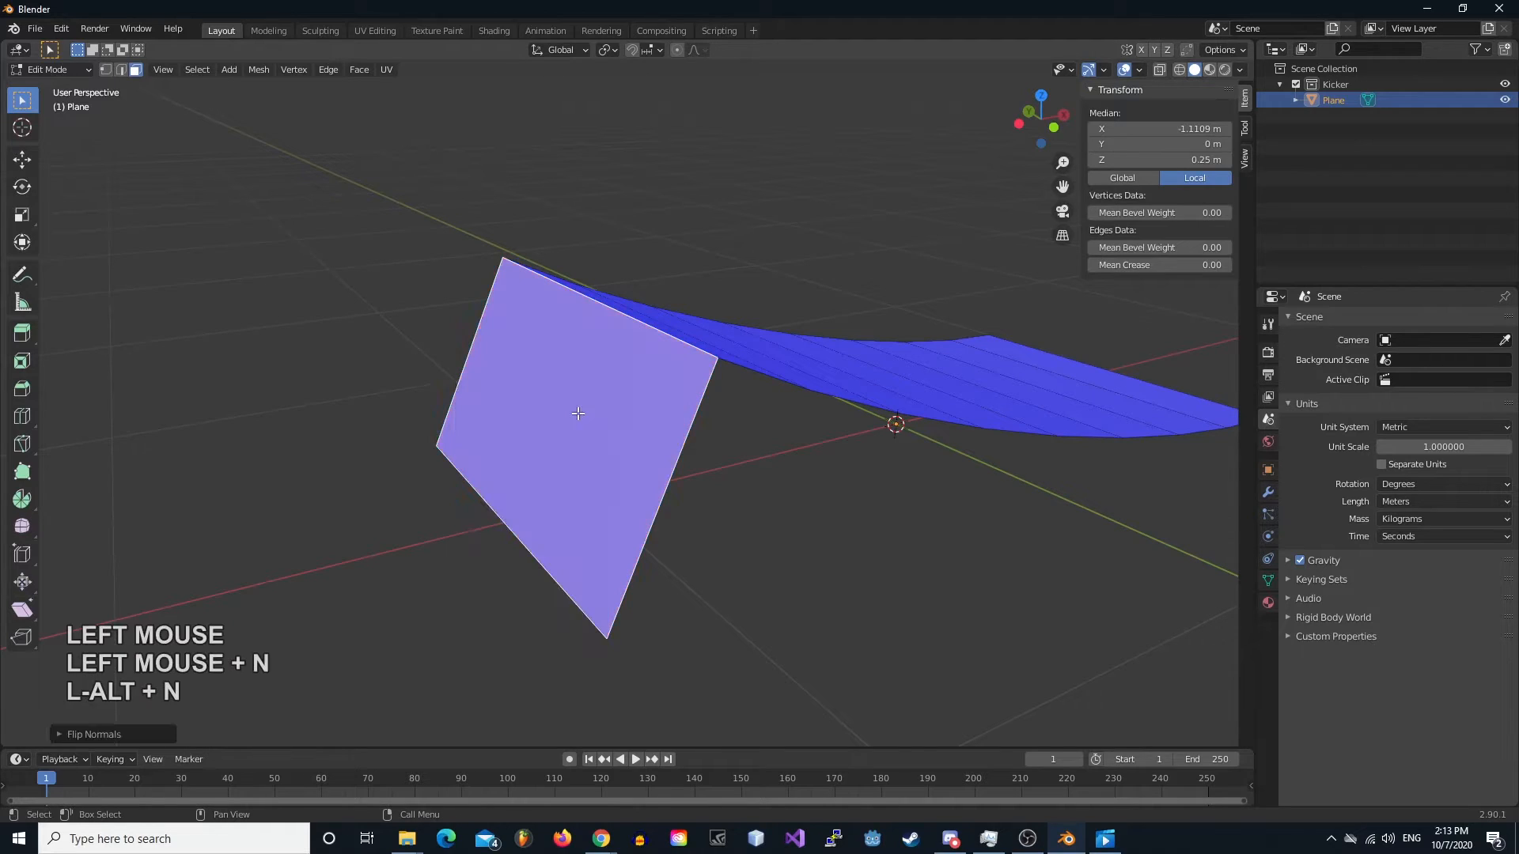
- Check the matching face orientation of the ramp and back face, and turn off the Face Orientation overlay
middle_click_drag(756, 396, 834, 454)
right_click_drag(834, 454, 939, 512, "shift")
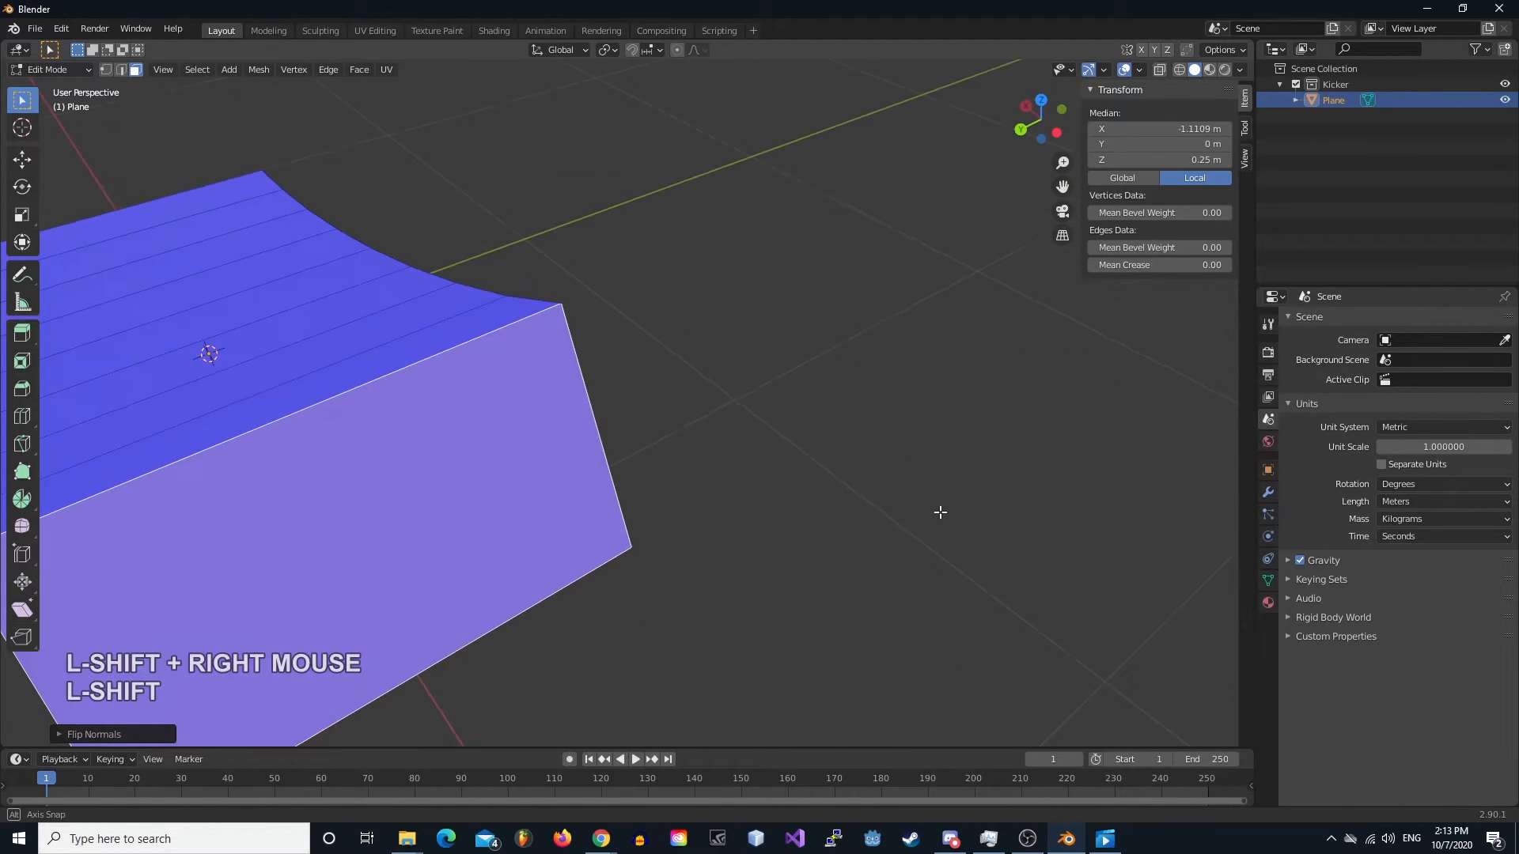
right_click_drag(667, 396, 514, 463, "shift")
middle_click_drag(780, 383, 706, 411)
left_click(1140, 70)
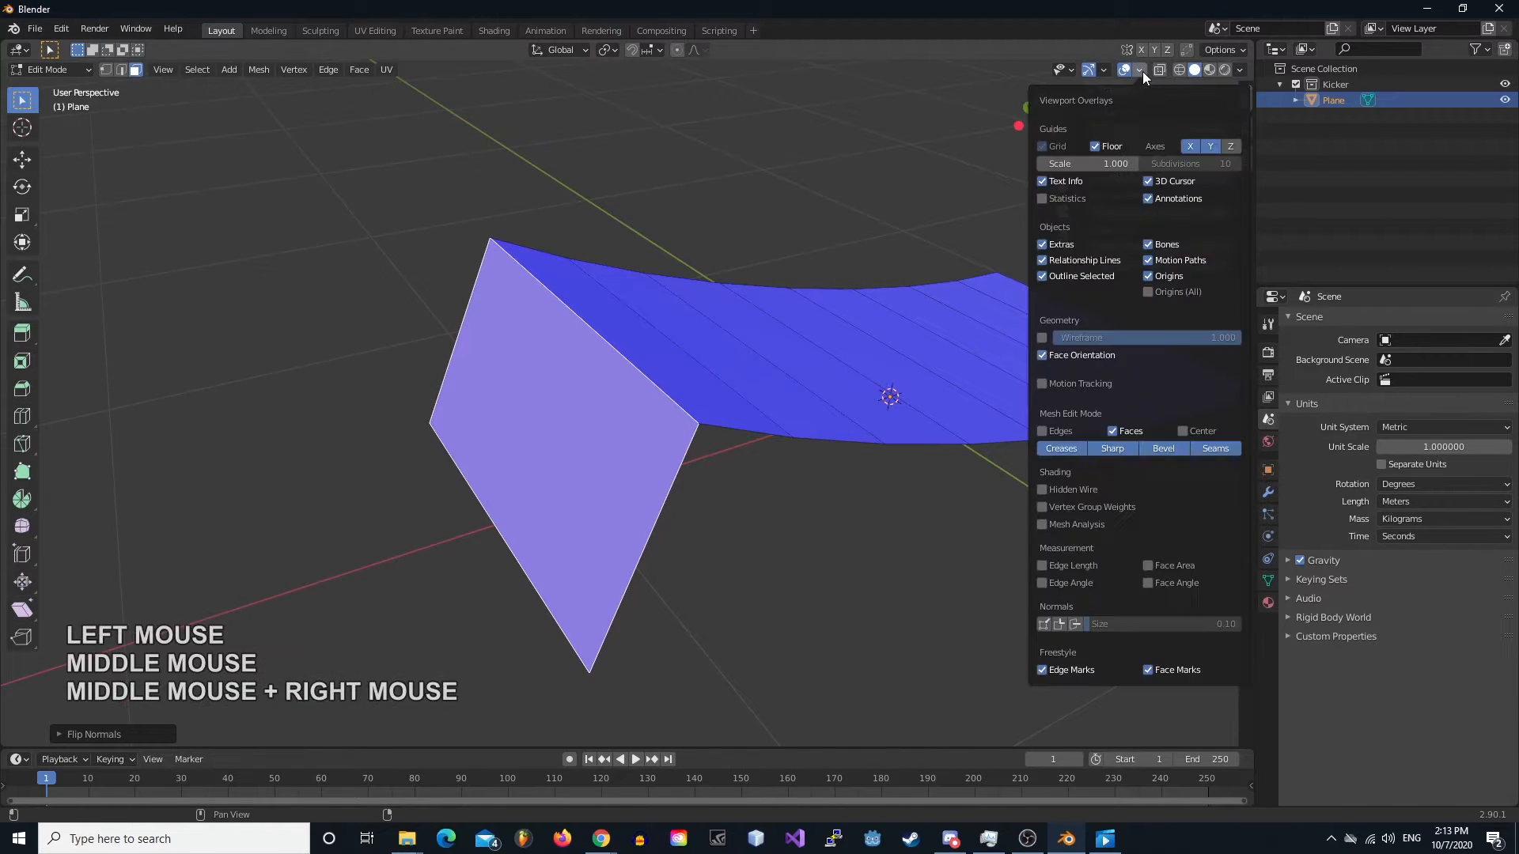
left_click(1042, 355)
- Try beveling the crest between the back face and the ramp about 0.07 m wide with 8 segments
right_click_drag(716, 387, 635, 358, "shift")
right_click(635, 358, "ctrl")
key("ctrl+b")
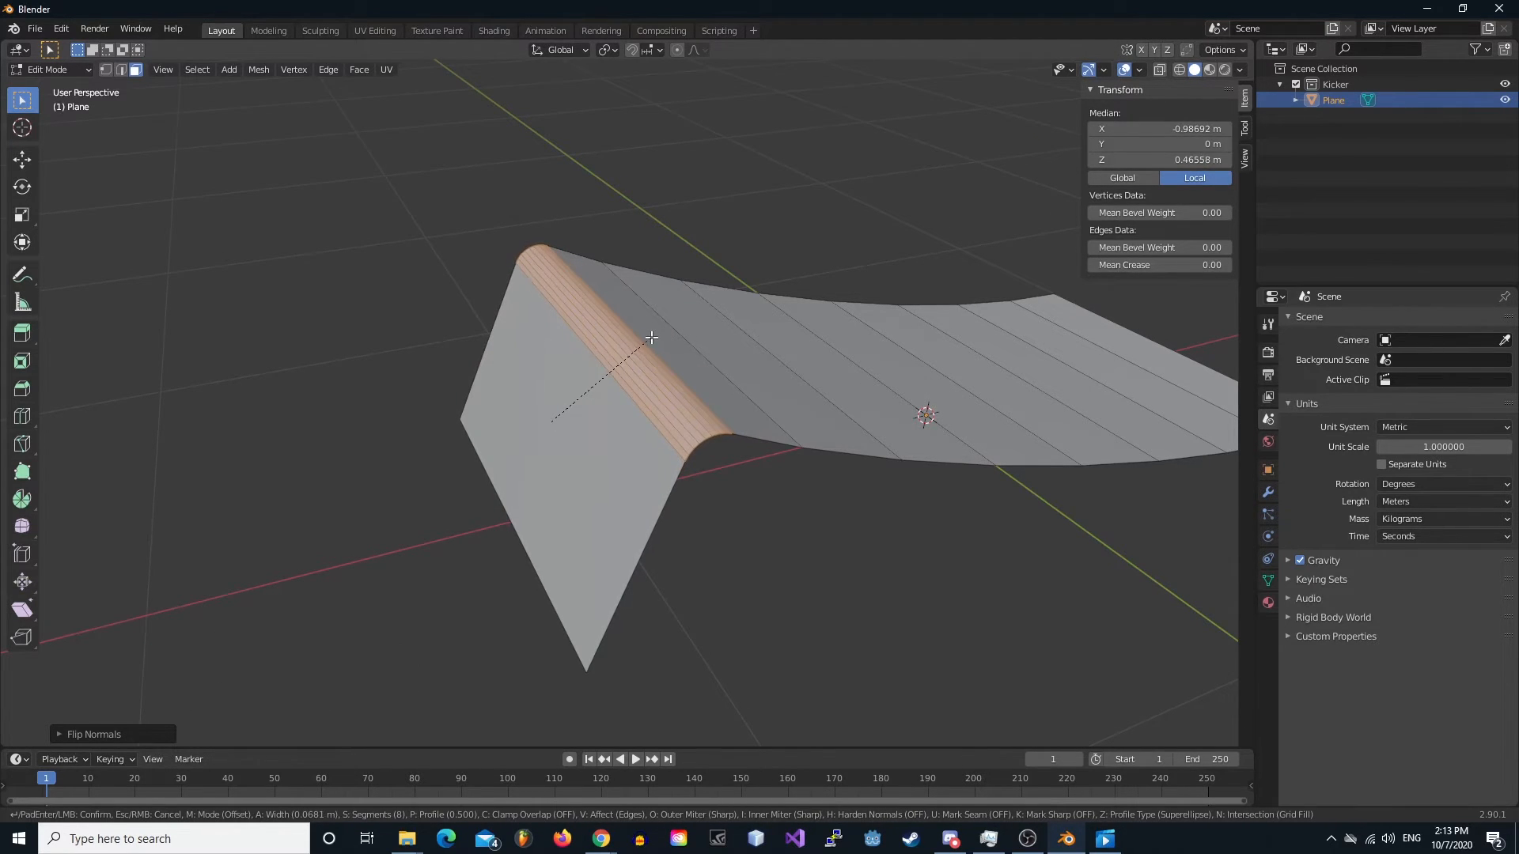
key("Escape")
- Inspect the crest up close by selecting the adjoining ramp face and the back face in turn
right_click_drag(724, 525, 687, 472, "shift")
scroll(688, 472, "up", 3)
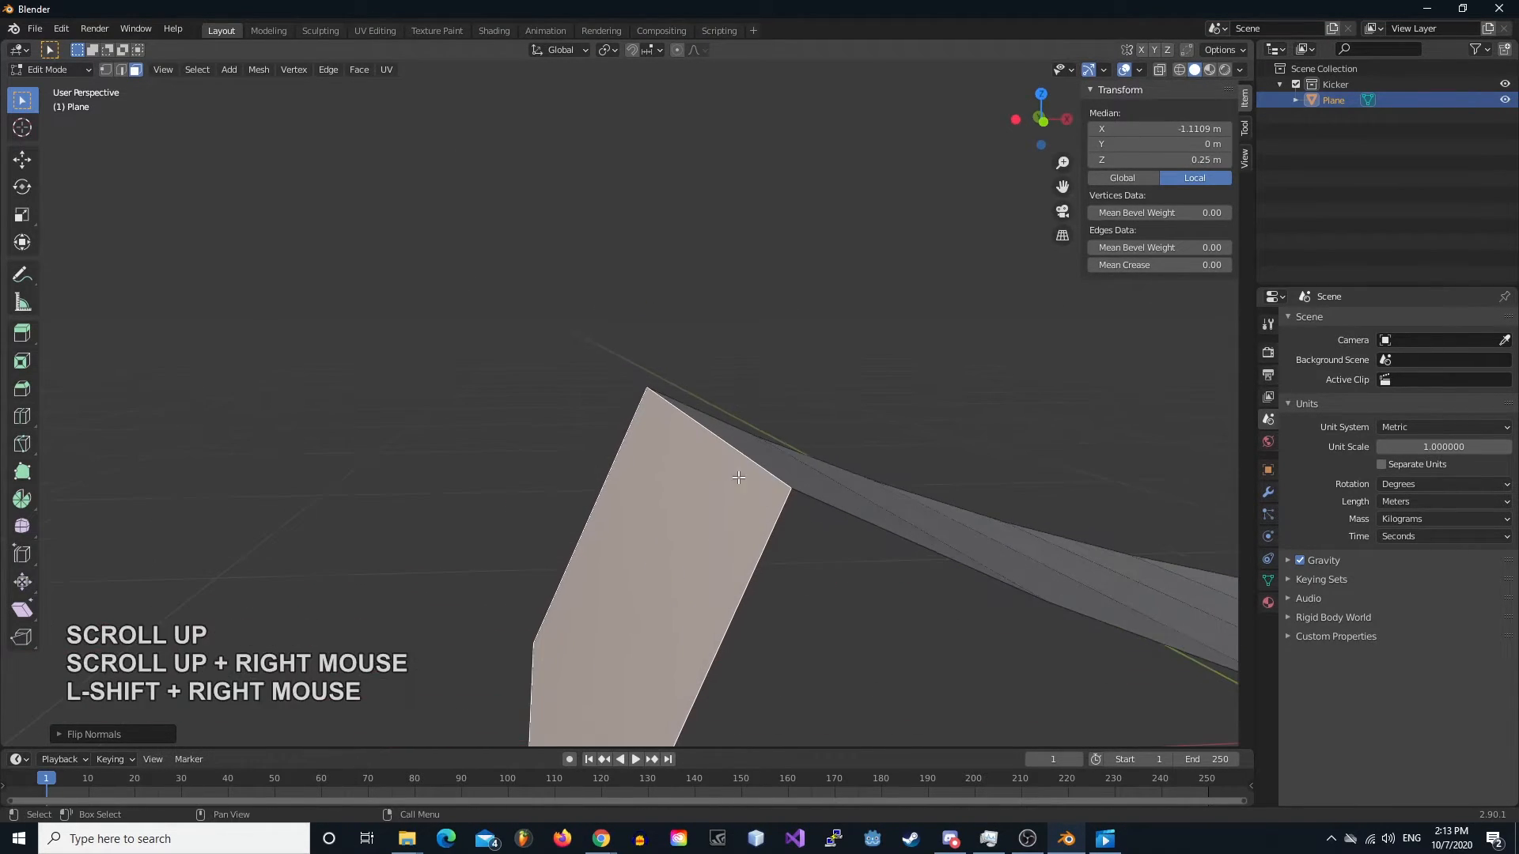
middle_click_drag(747, 471, 693, 470)
scroll(692, 470, "up", 1)
scroll(692, 470, "up", 1)
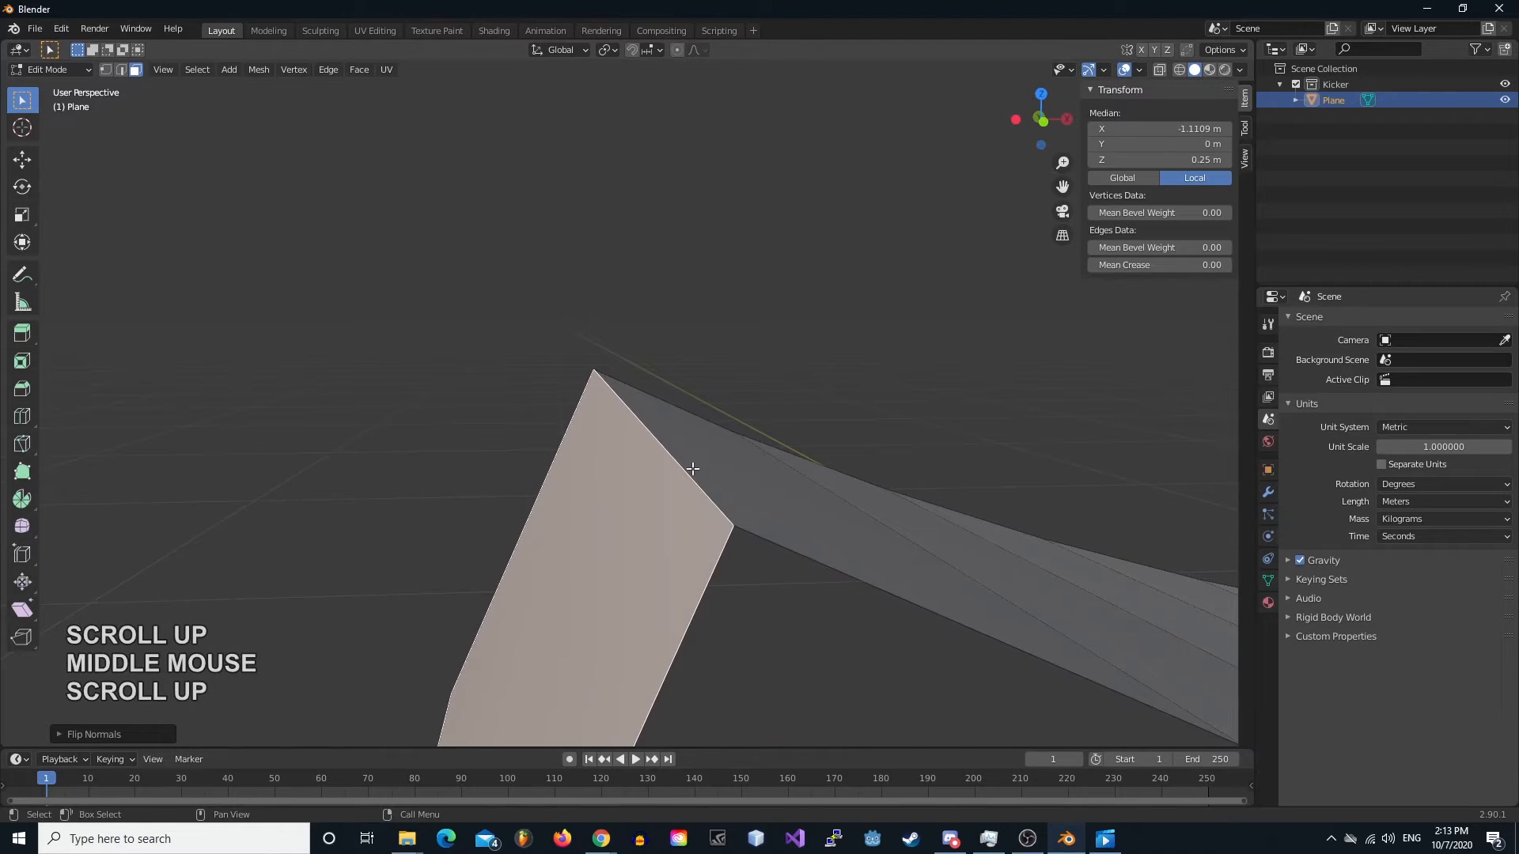
left_click(692, 469)
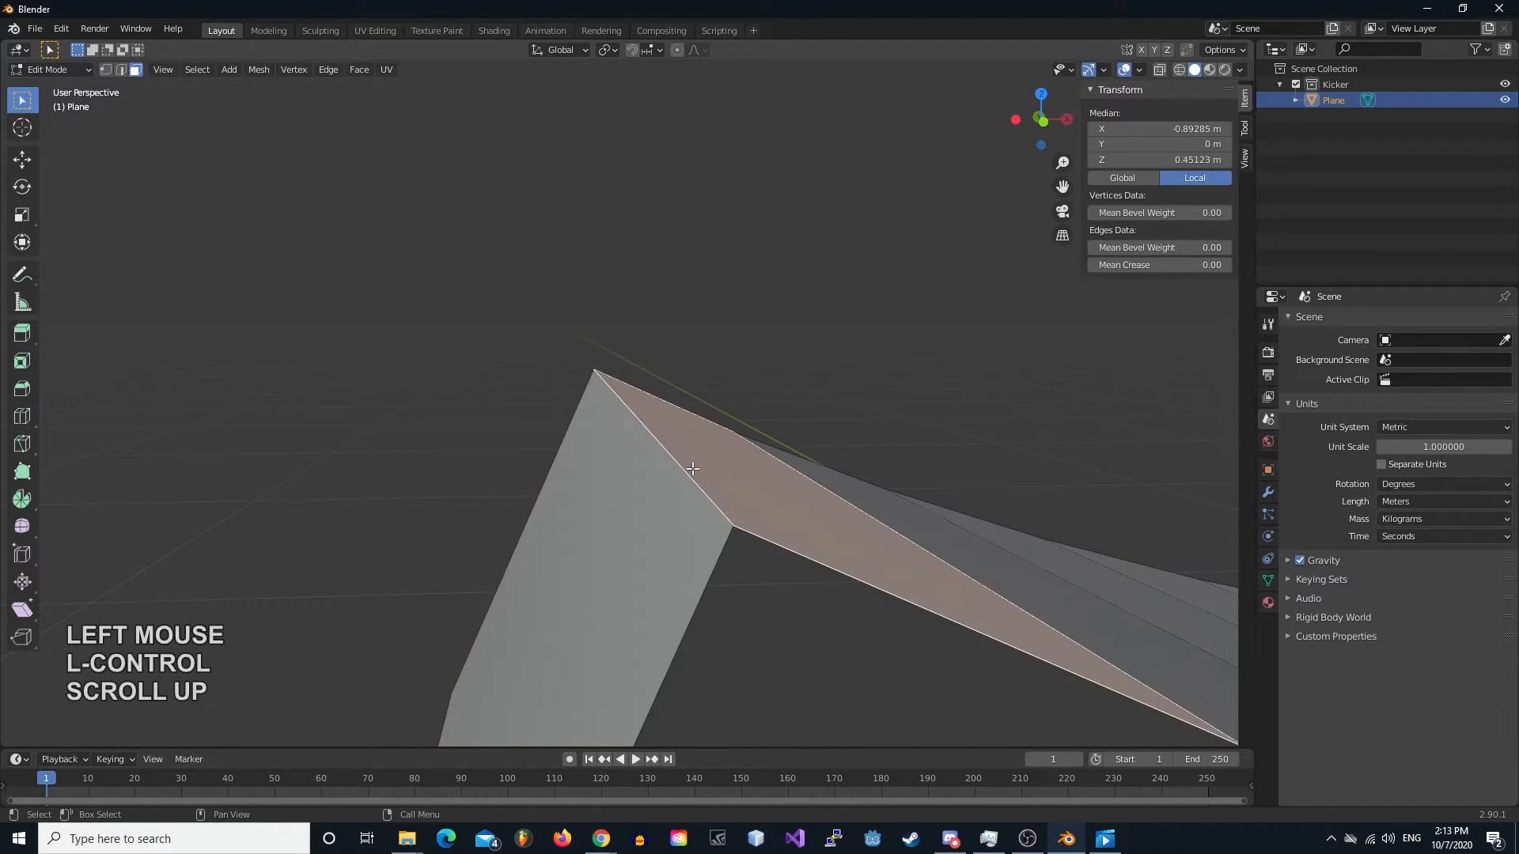
left_click(640, 489)
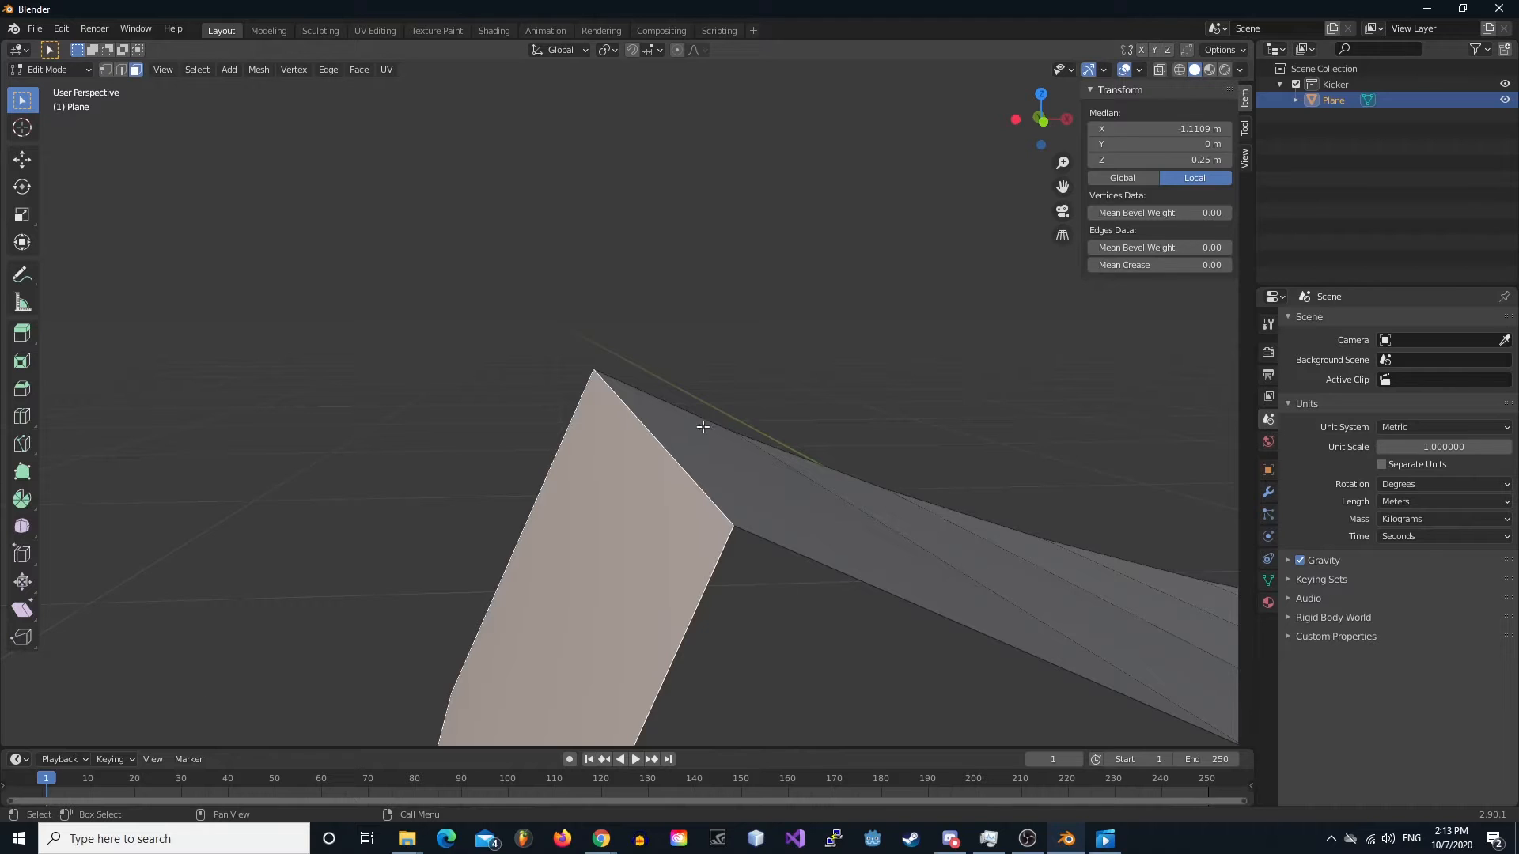
key("2")
right_click_drag(670, 546, 697, 585, "shift")
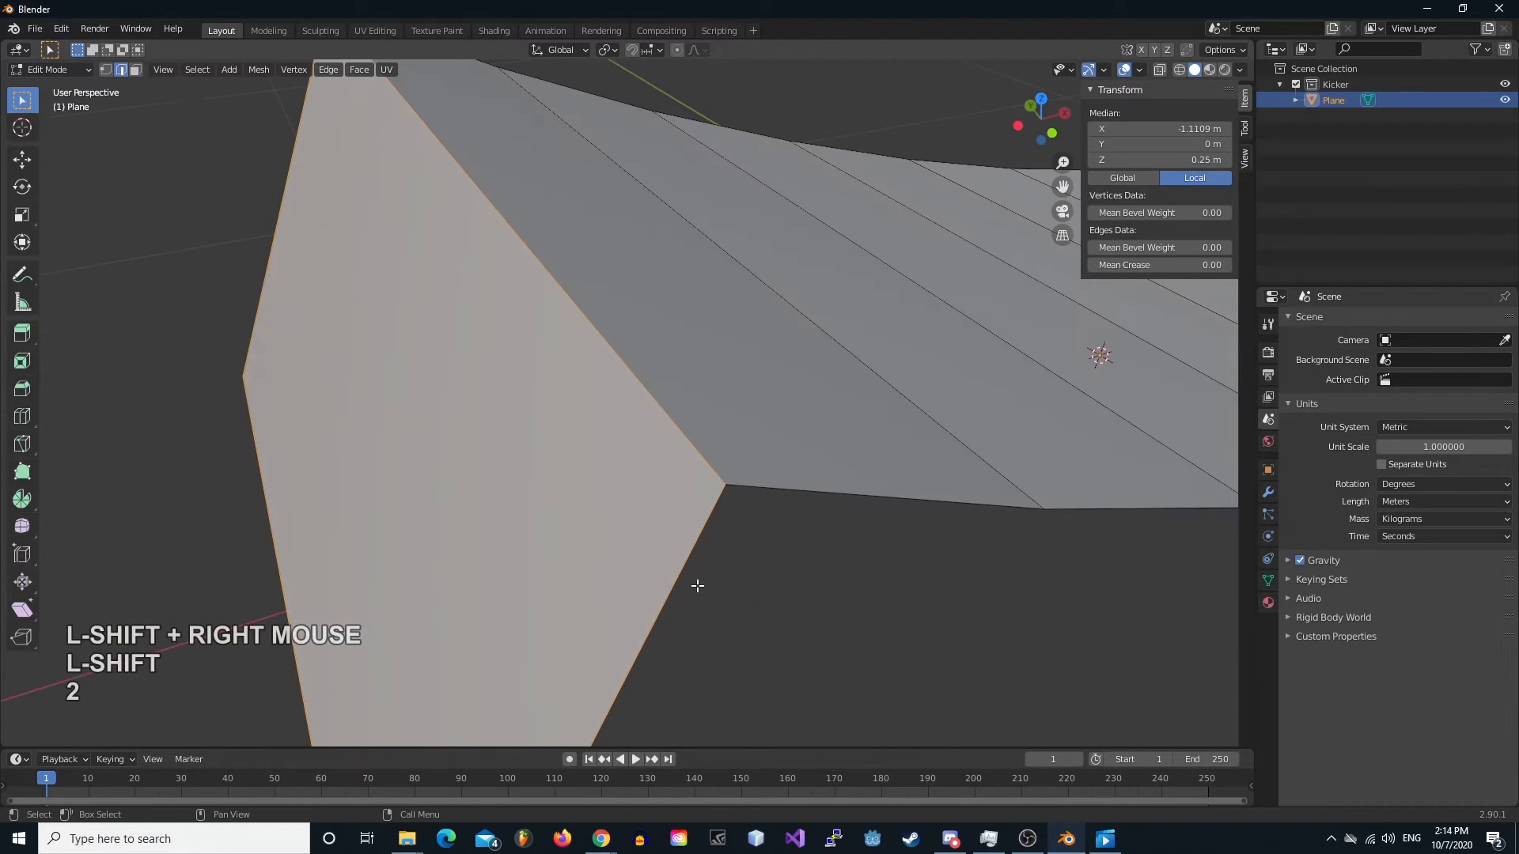
key("3")
left_click(690, 312)
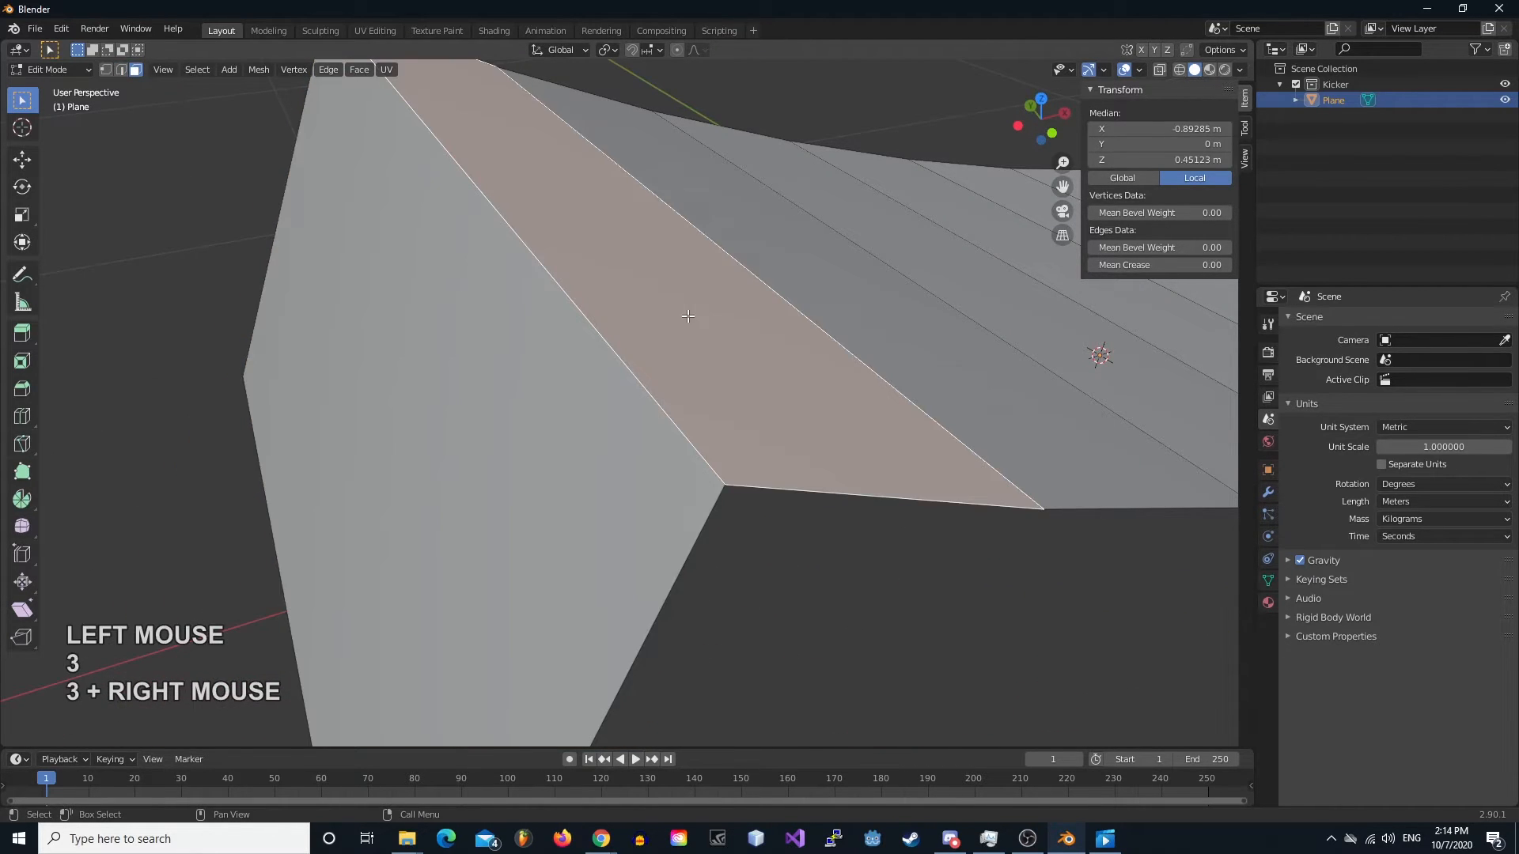
- Try to move the vertex at the near corner of the crest in vertex selection mode
key("1")
left_click(725, 483)
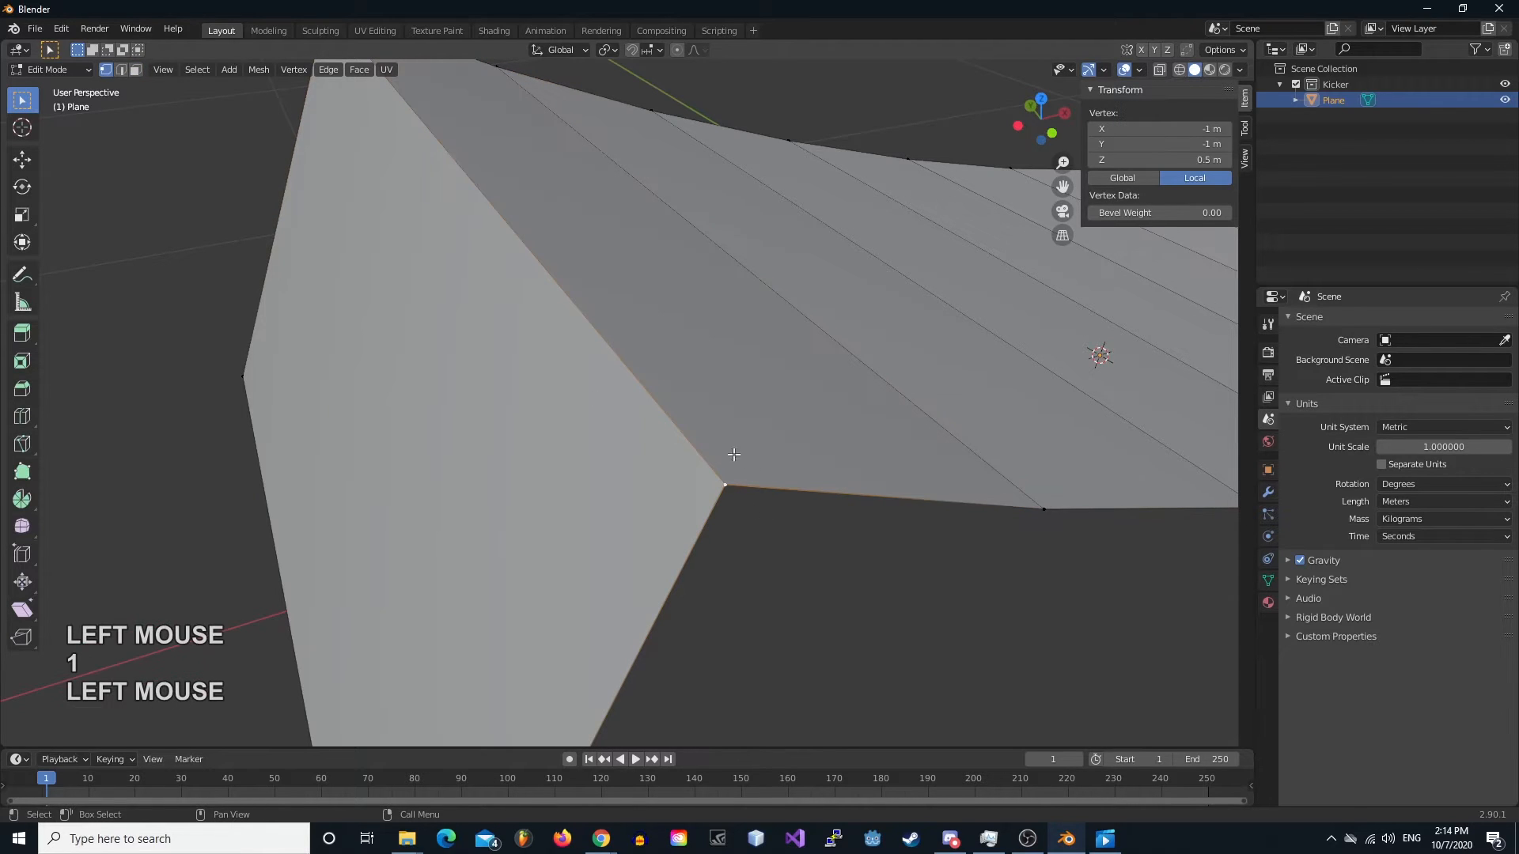
key("g")
key("Escape")
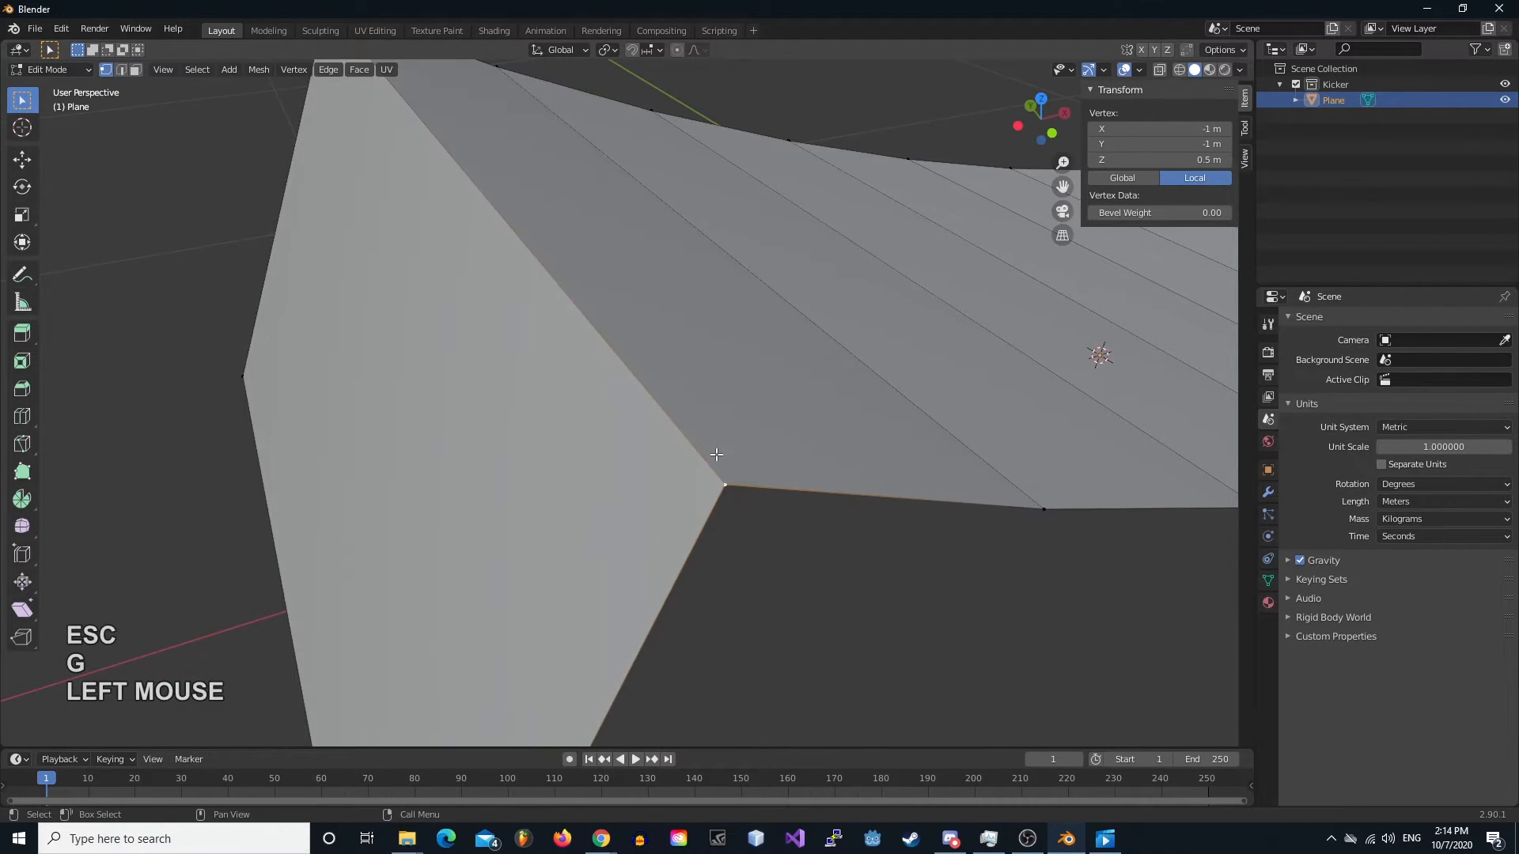
- Select the crest edge in edge mode and bevel it about 0.01 m wide with 8 segments
key("2")
left_click(555, 282)
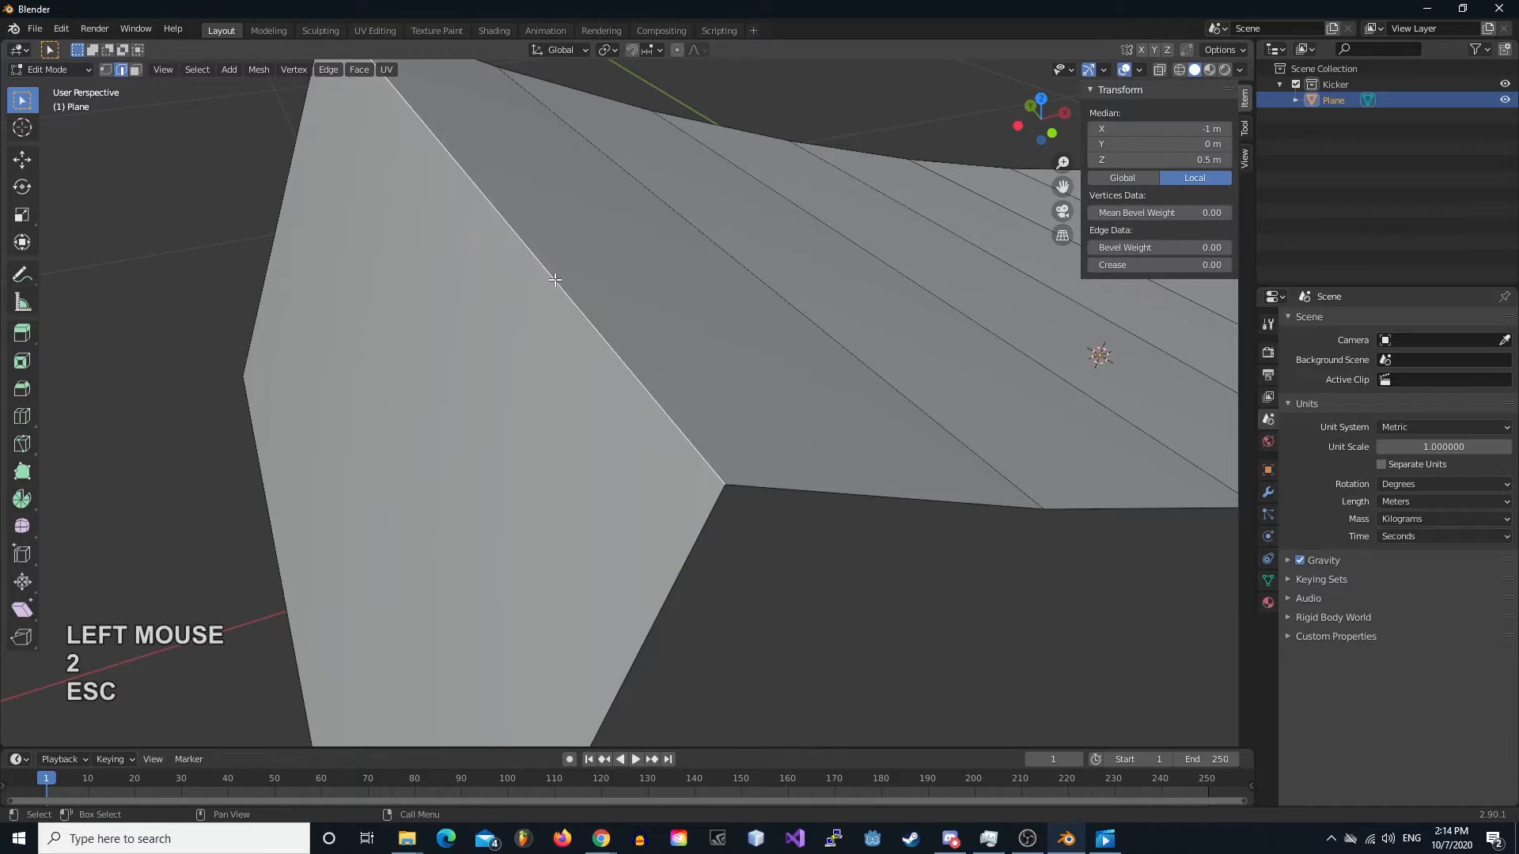
scroll(556, 273, "down", 1)
scroll(556, 273, "up", 1)
scroll(554, 265, "down", 1)
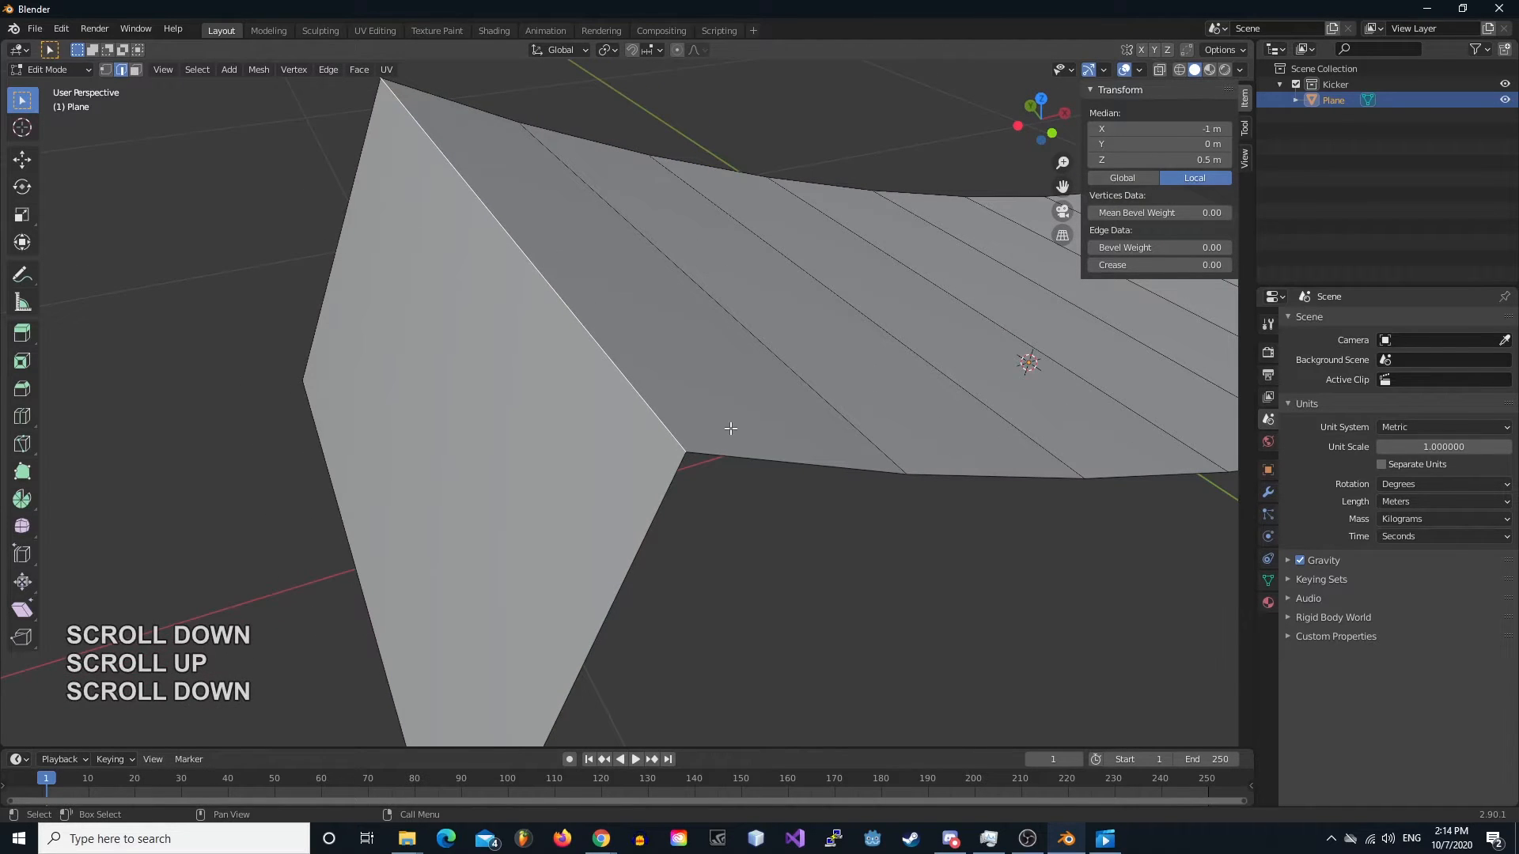
middle_click_drag(731, 428, 705, 411, "shift")
key("ctrl+b")
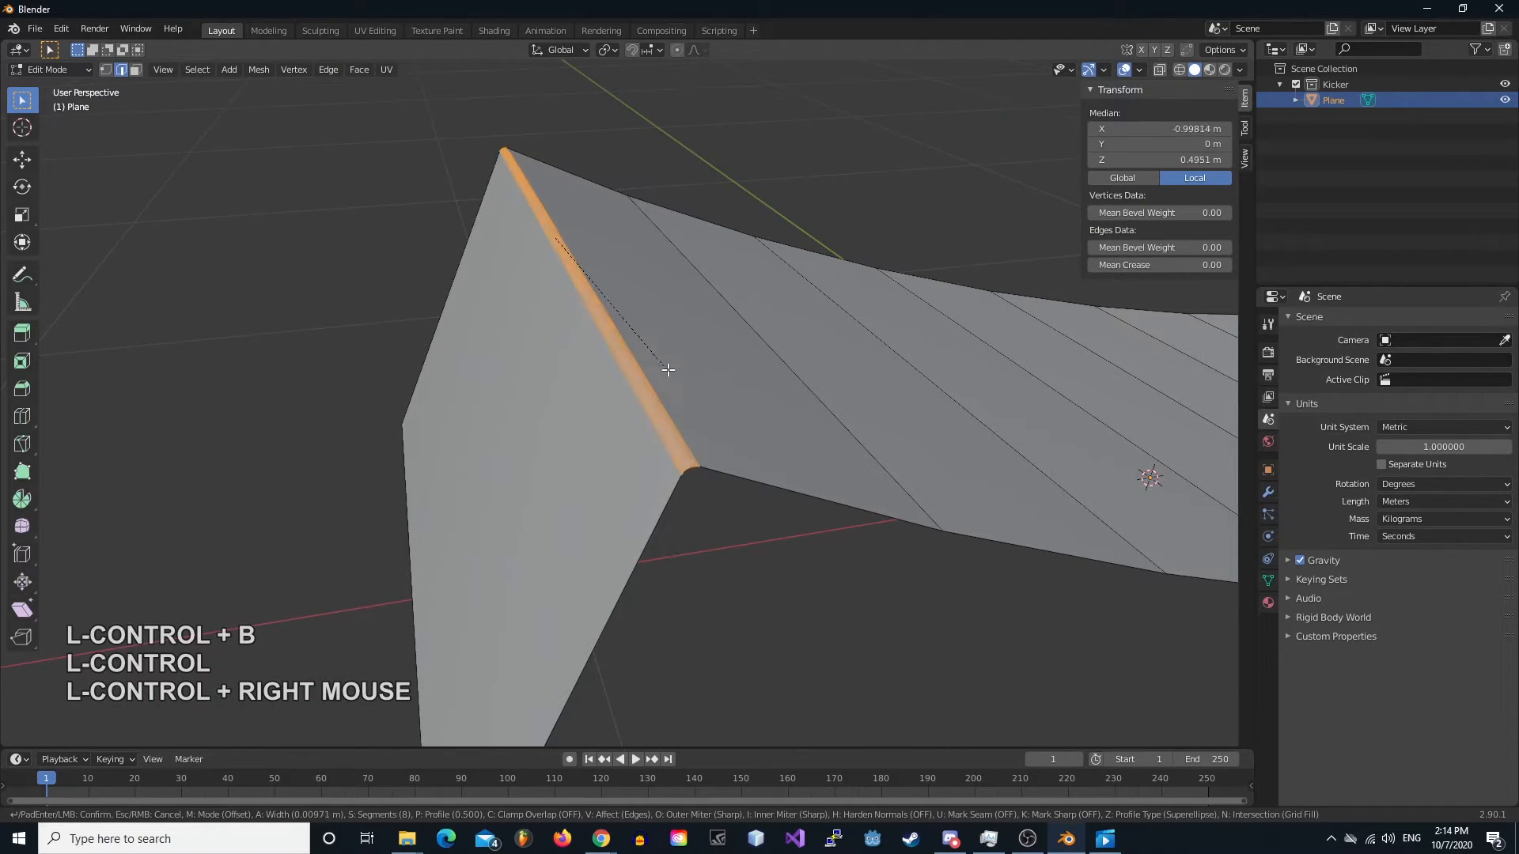
left_click(673, 364)
- Return to Object Mode and examine the beveled crest and the curved ramp surface from several angles
middle_click_drag(672, 363, 841, 572)
scroll(750, 505, "down", 3)
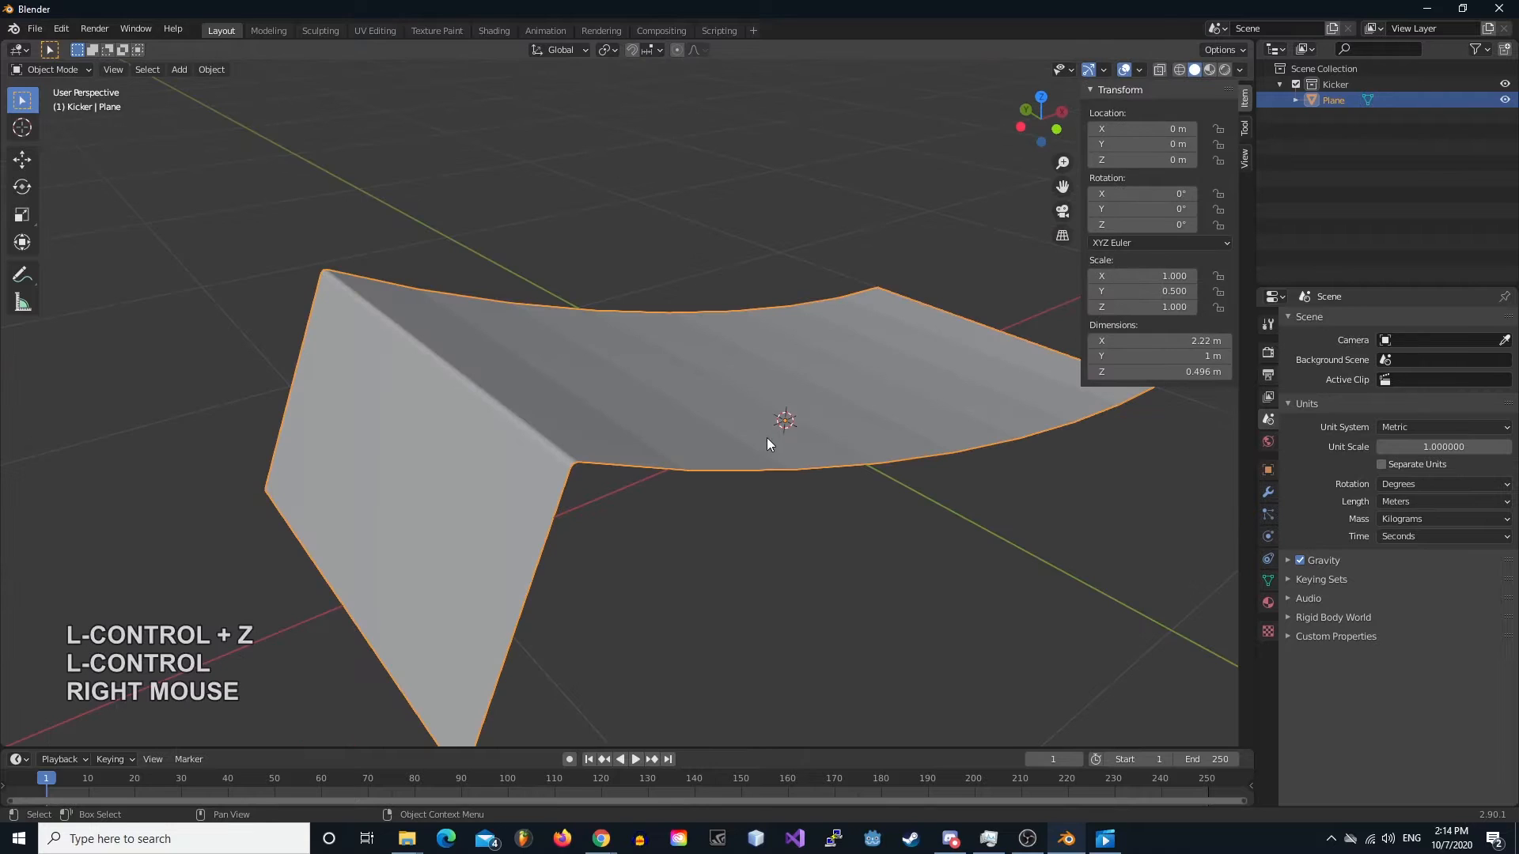
middle_click_drag(766, 438, 826, 467)
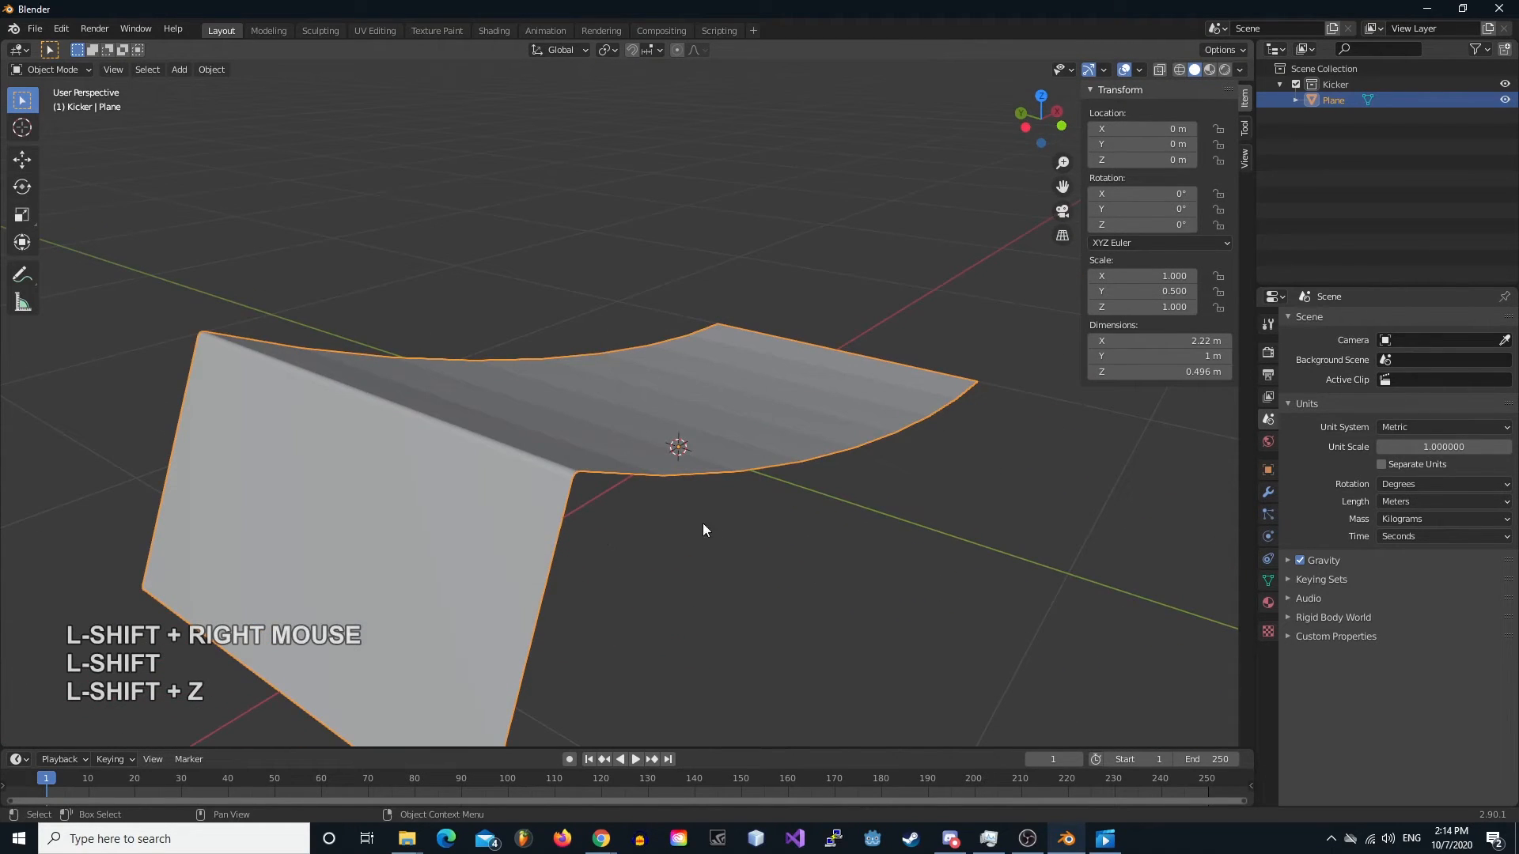
middle_click_drag(674, 526, 748, 521, "shift")
middle_click_drag(748, 521, 560, 524)
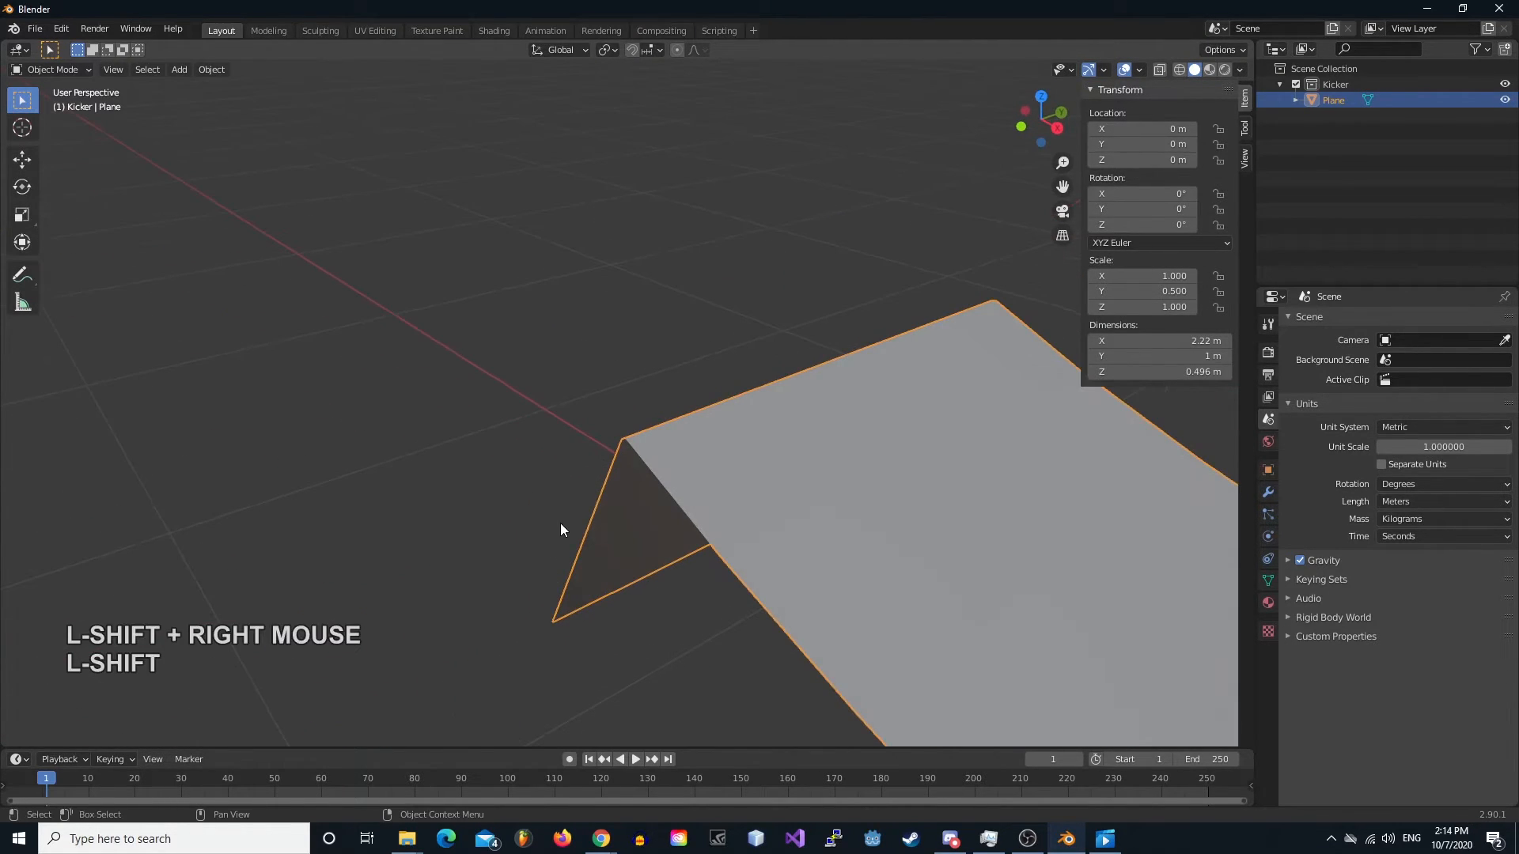
scroll(743, 459, "down", 2)
middle_click_drag(743, 459, 571, 397)
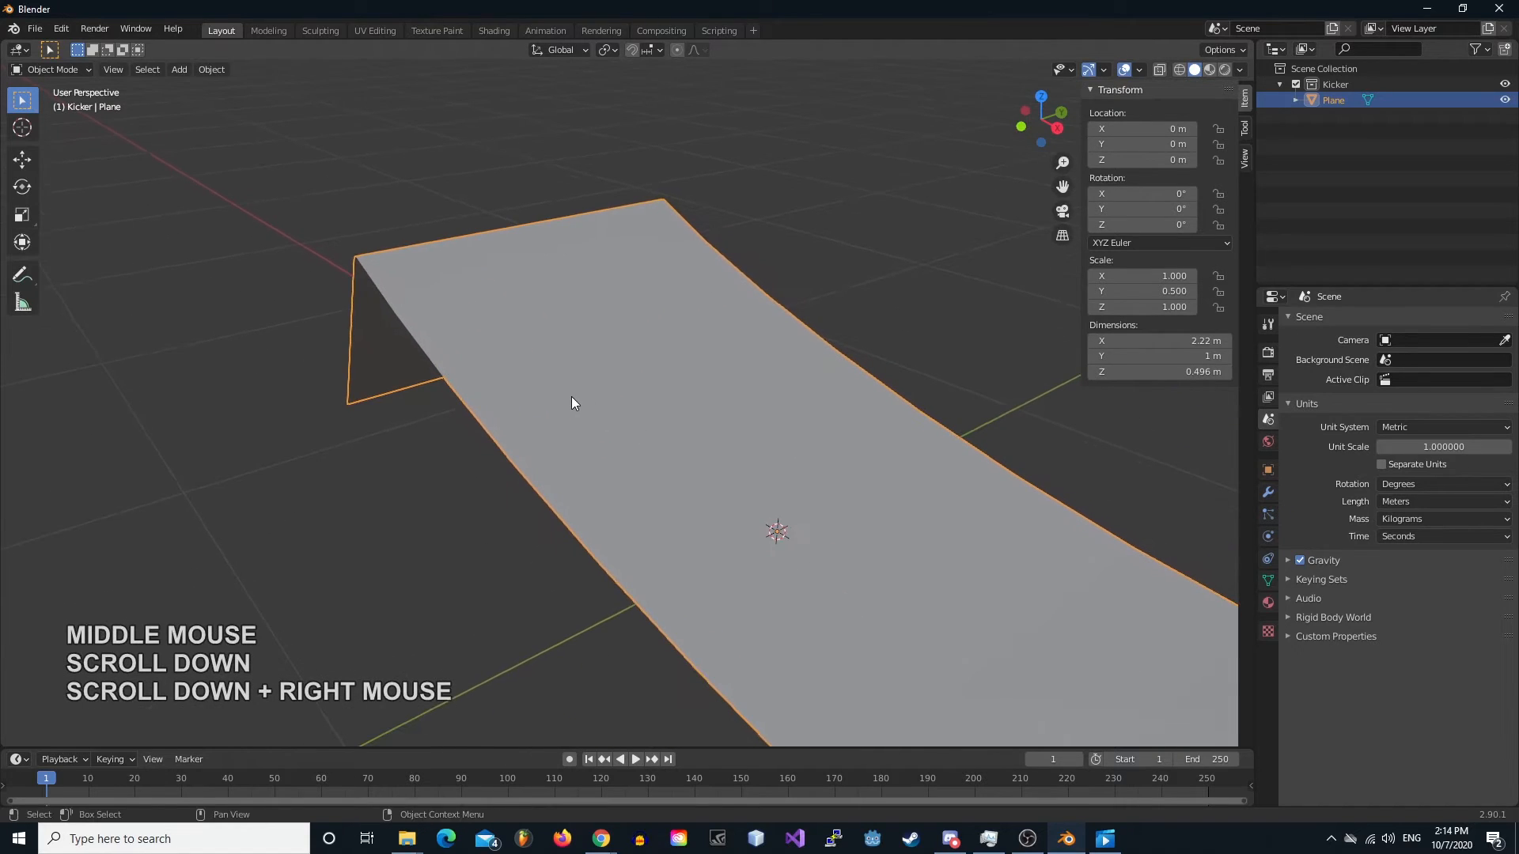
scroll(571, 396, "down", 1)
- Show the whole ramp from the top orthographic view in wireframe shading
key("KP_7")
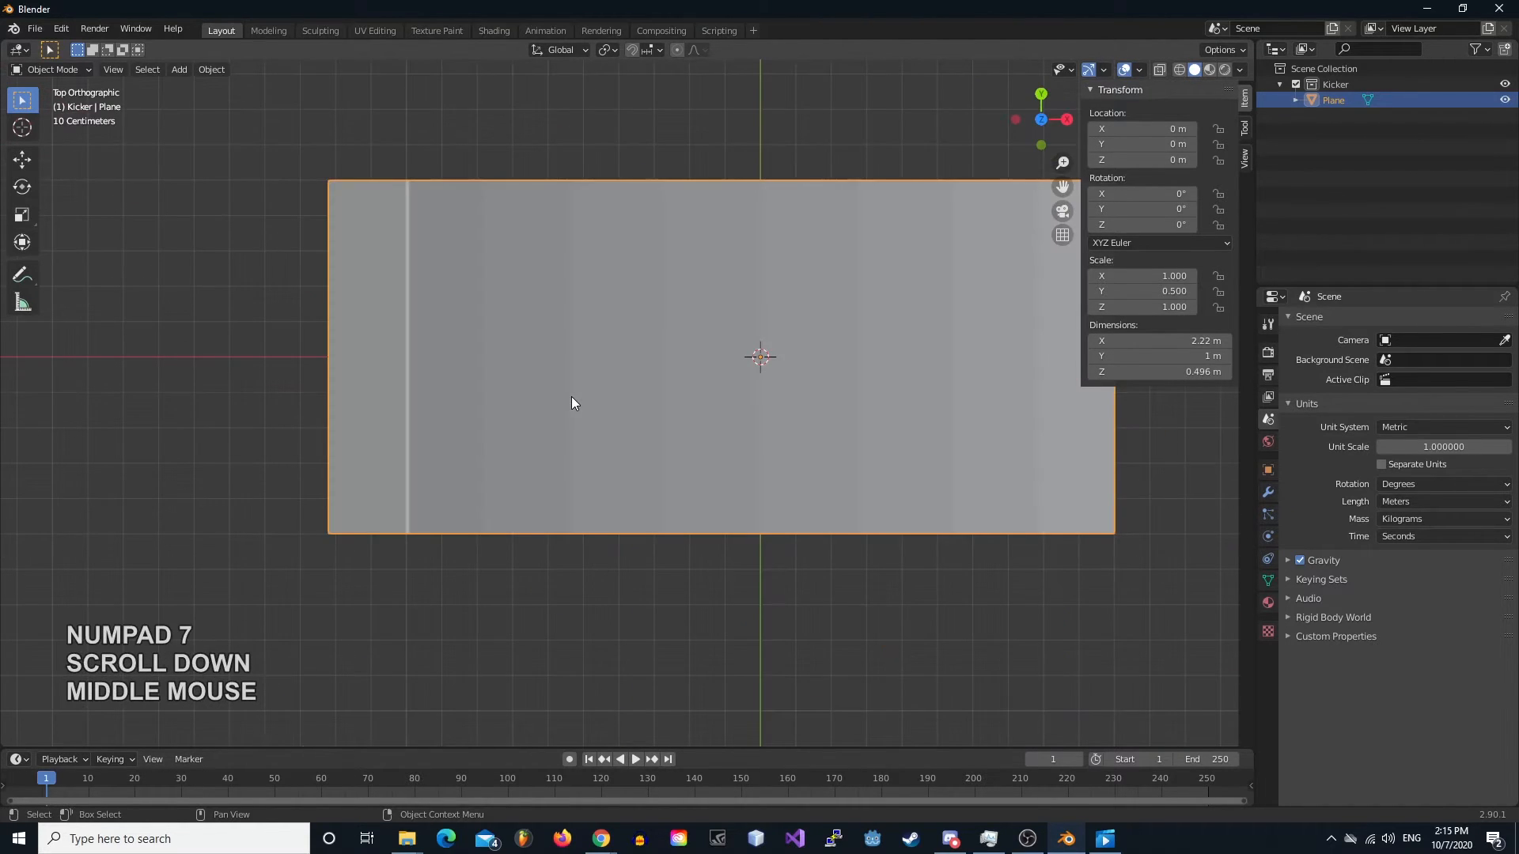
scroll(686, 326, "down", 2)
scroll(691, 325, "up", 2)
scroll(691, 324, "down", 2)
middle_click_drag(740, 414, 673, 366)
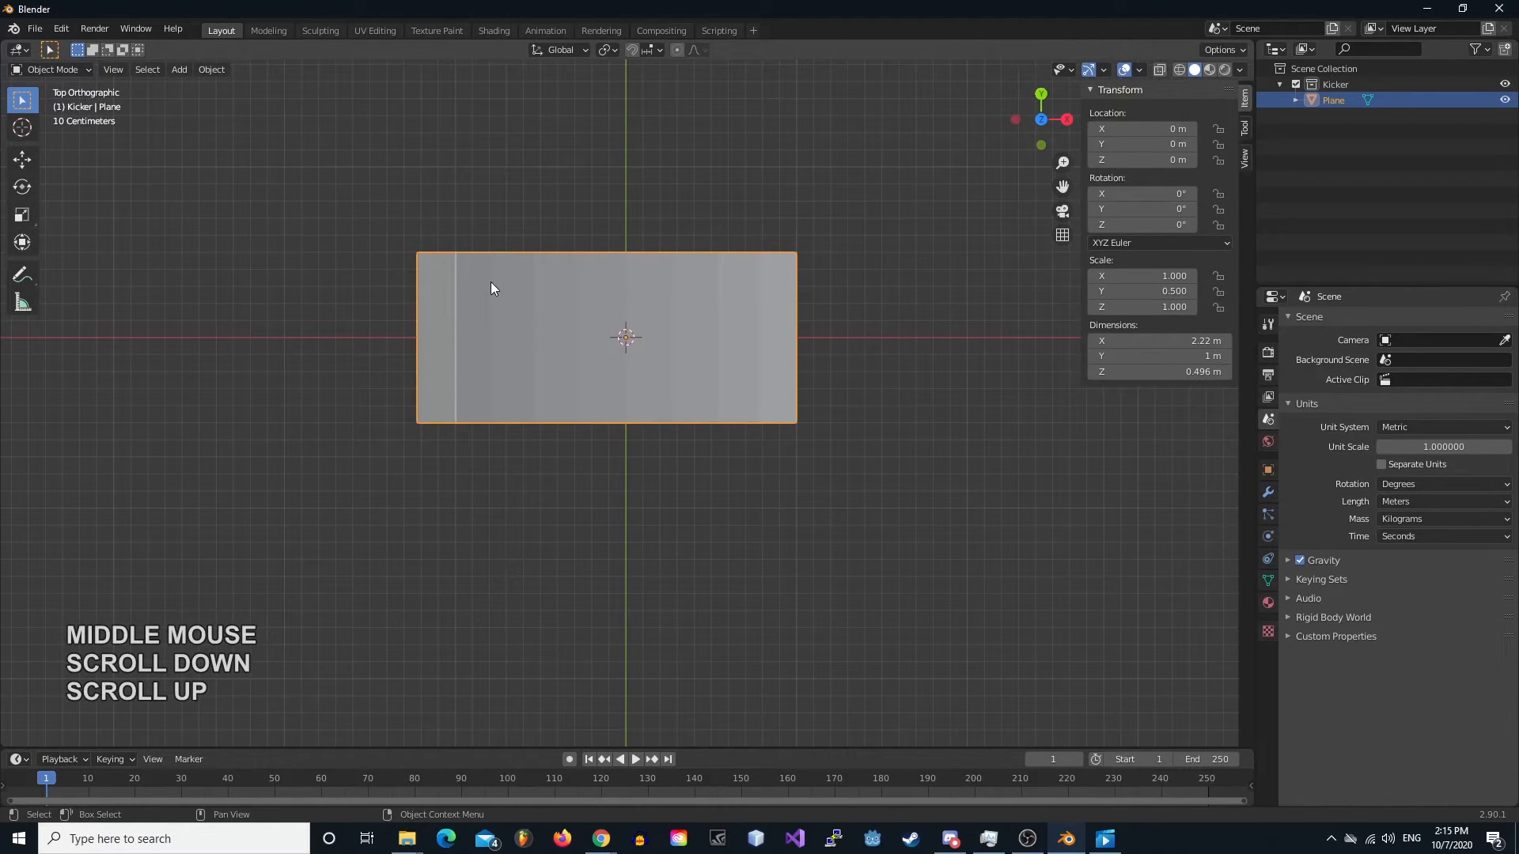
key("z")
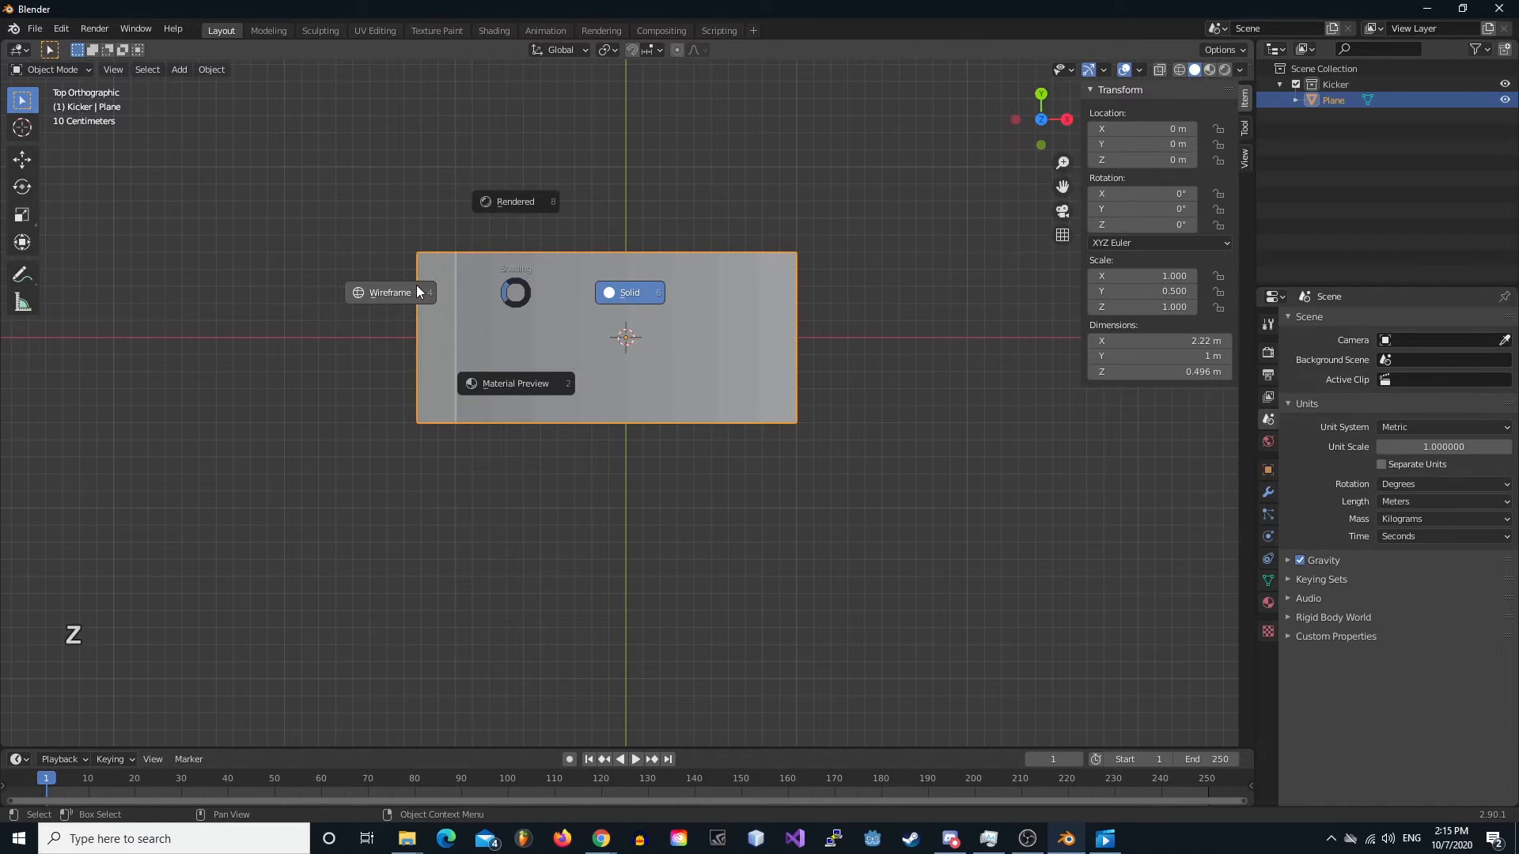
left_click(371, 292)
scroll(553, 364, "up", 2)
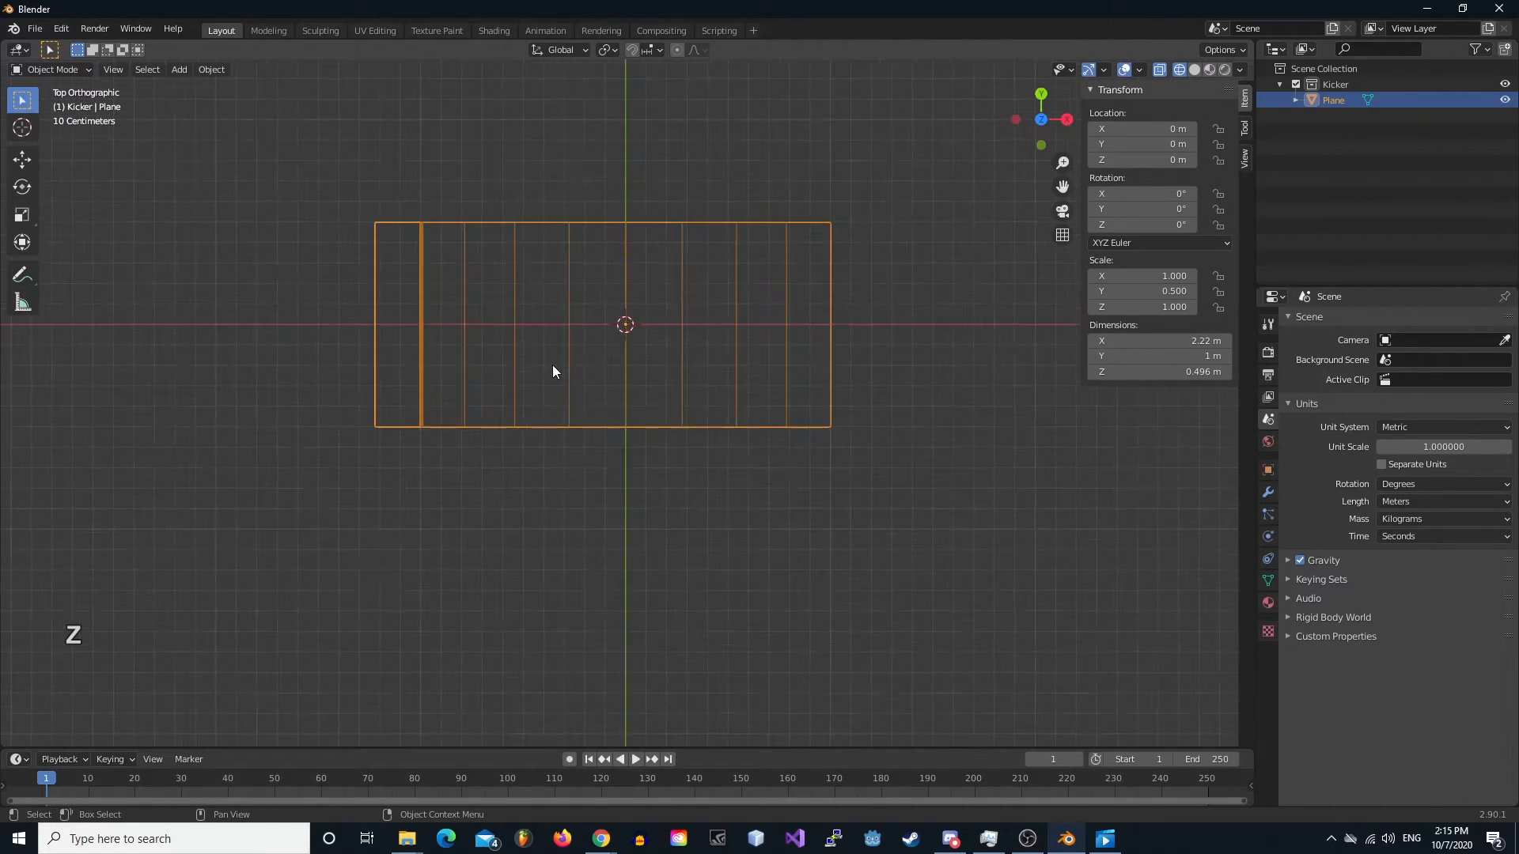
key("1")
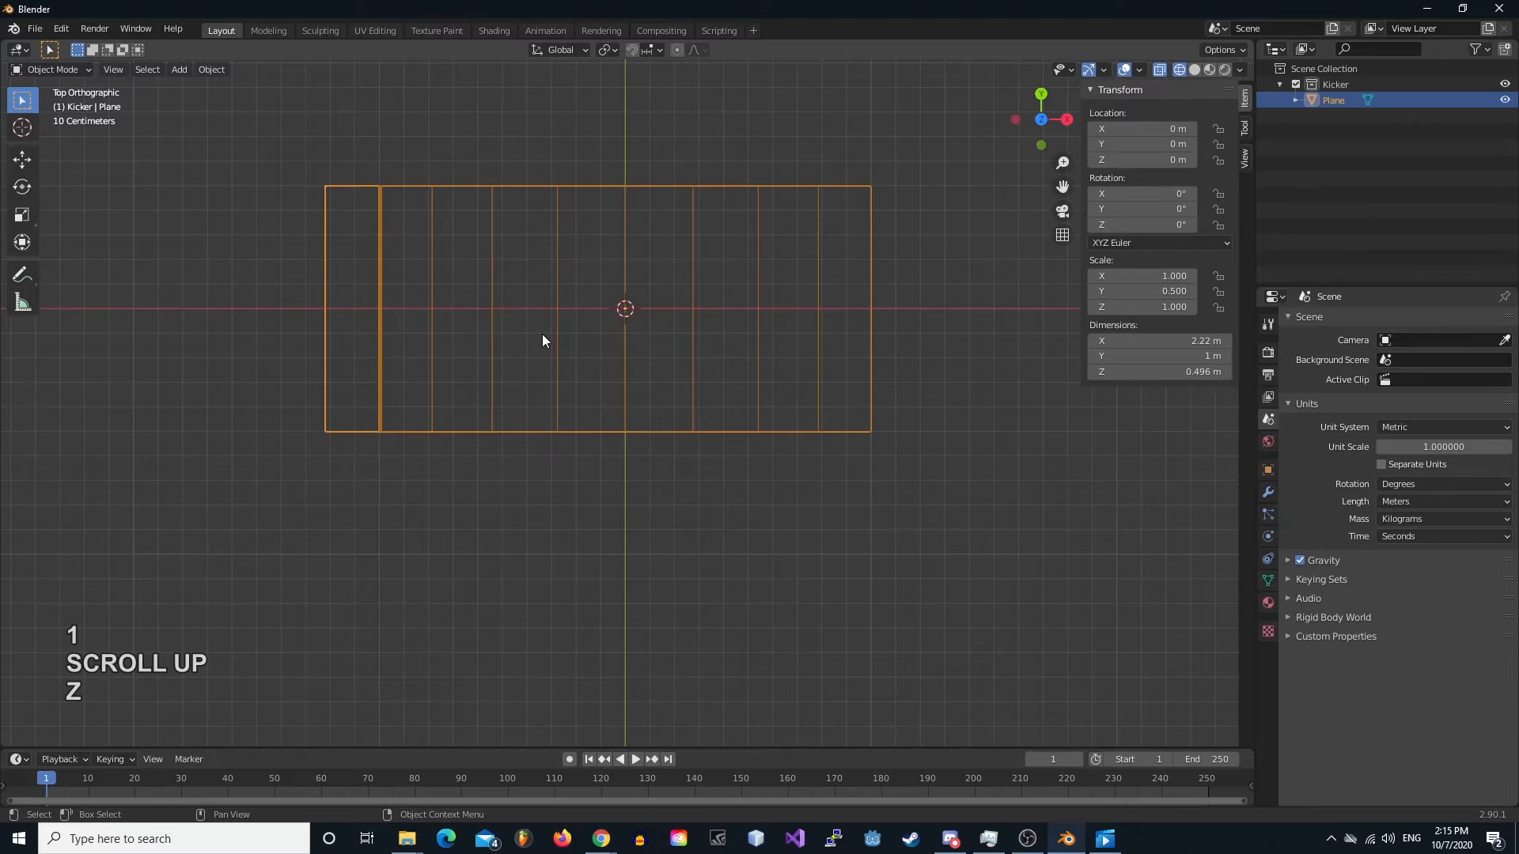
left_click(283, 392)
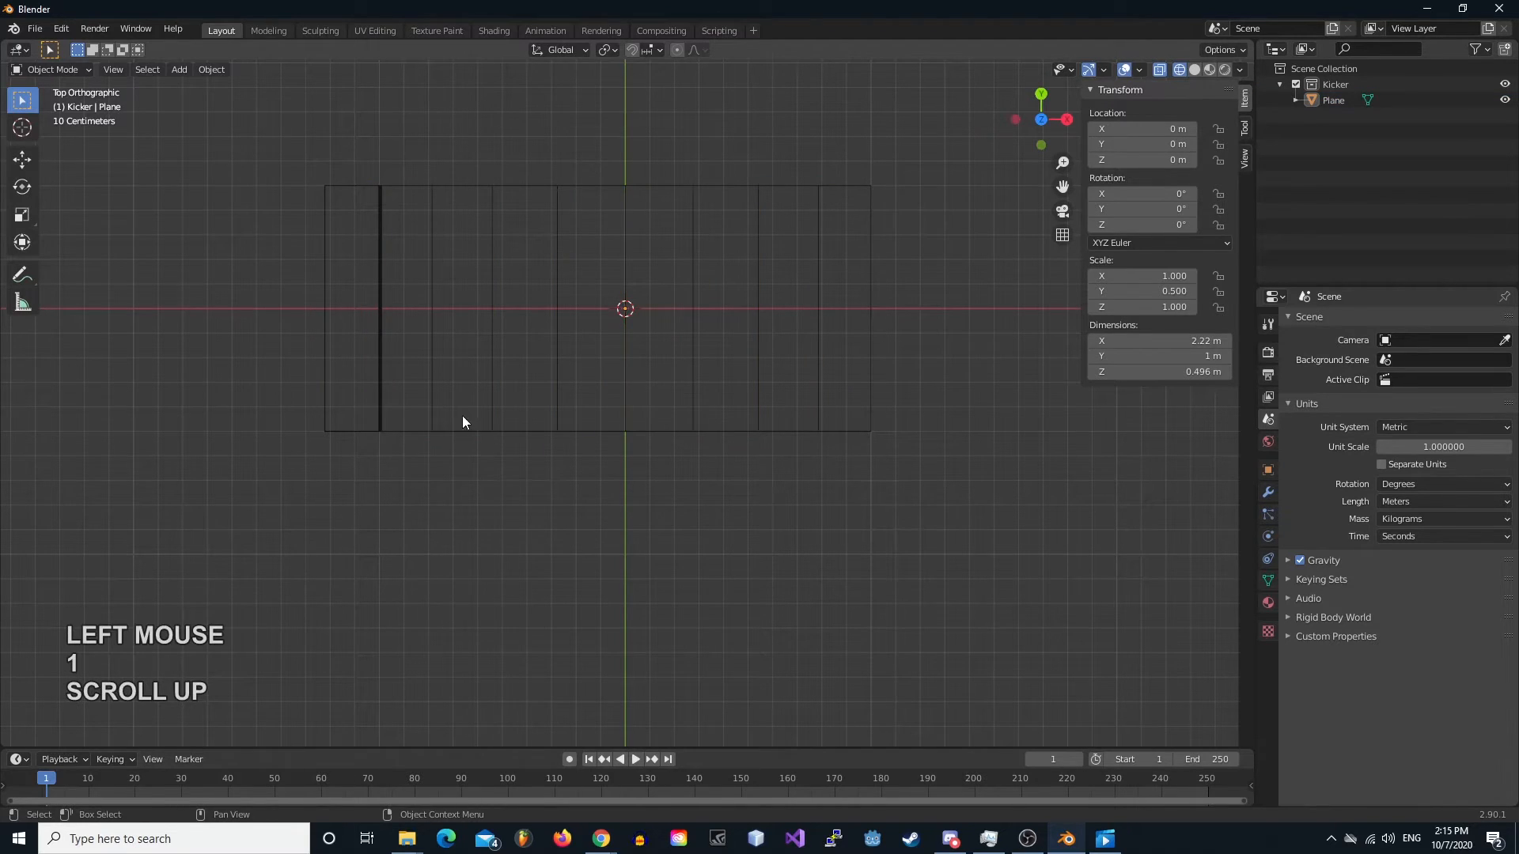
key("ctrl+z")
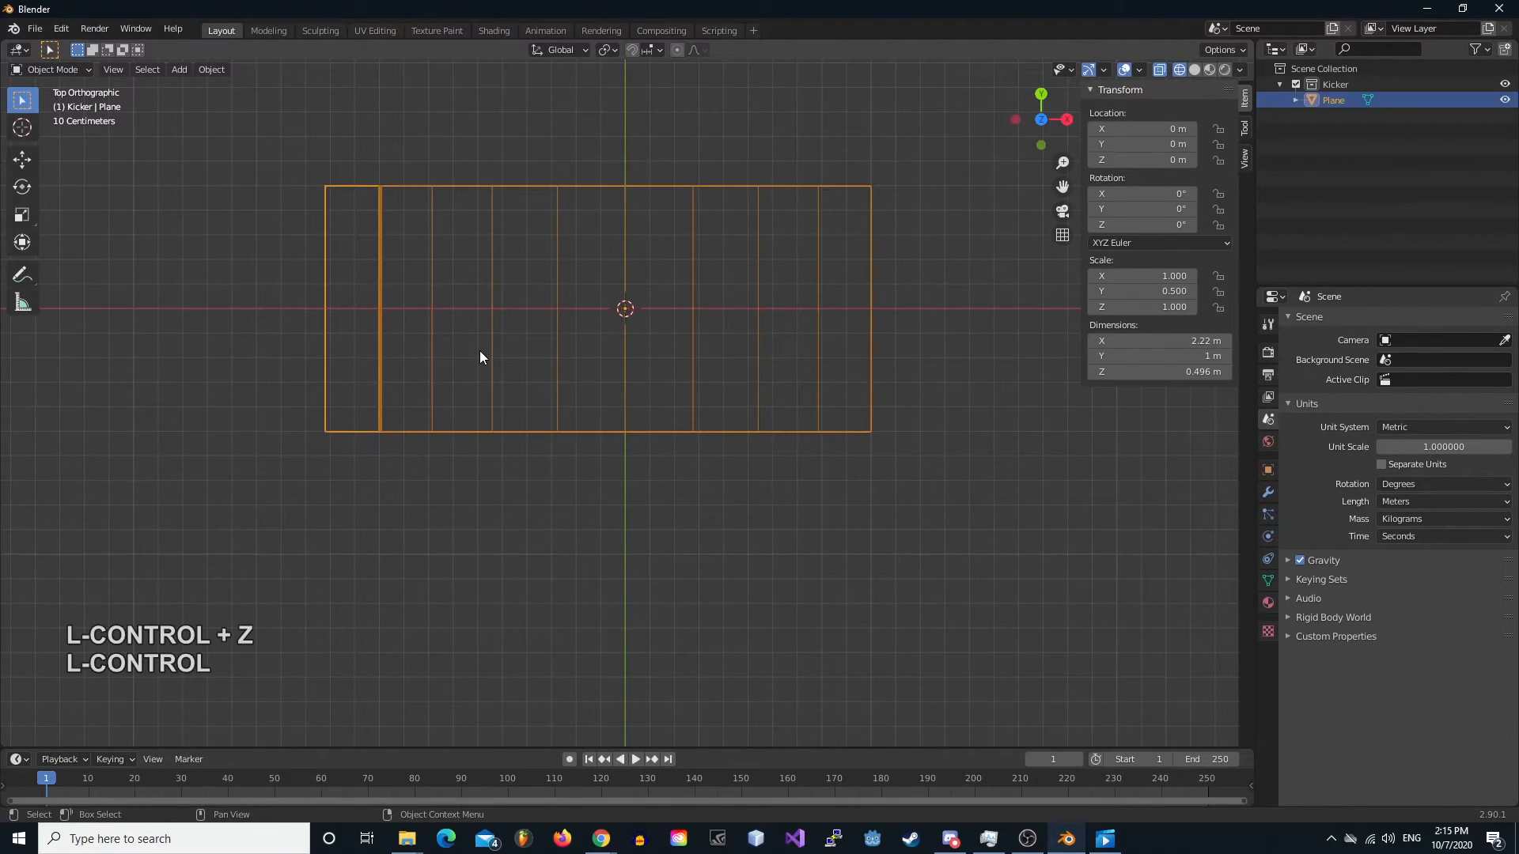
- In Edit Mode, box-select all vertices along the side at local Y -1 m and fill them with a face
key("Tab")
key("1")
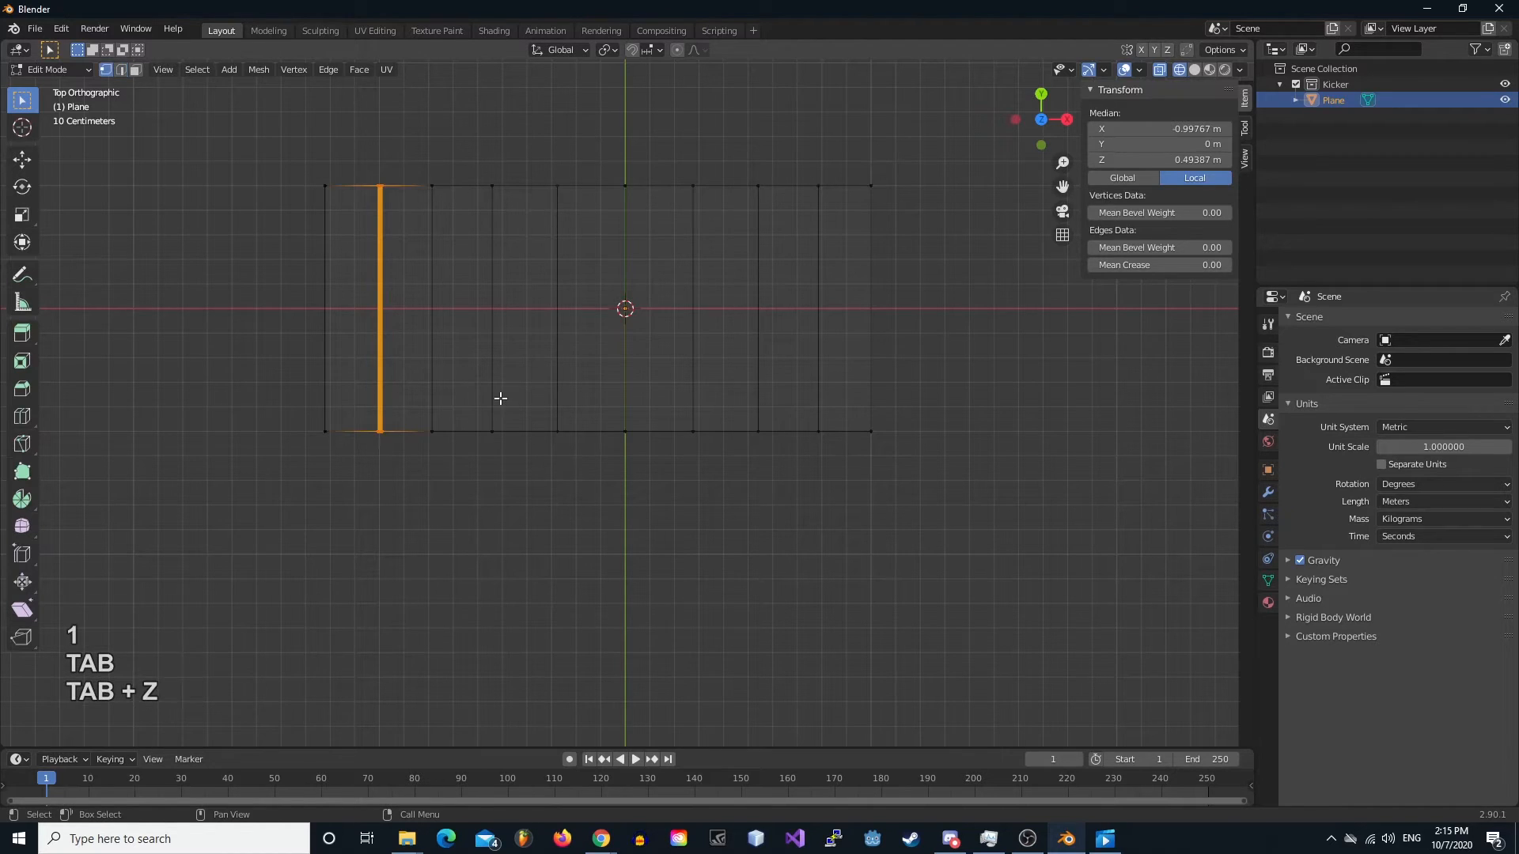
scroll(507, 394, "up", 1)
scroll(507, 394, "down", 1)
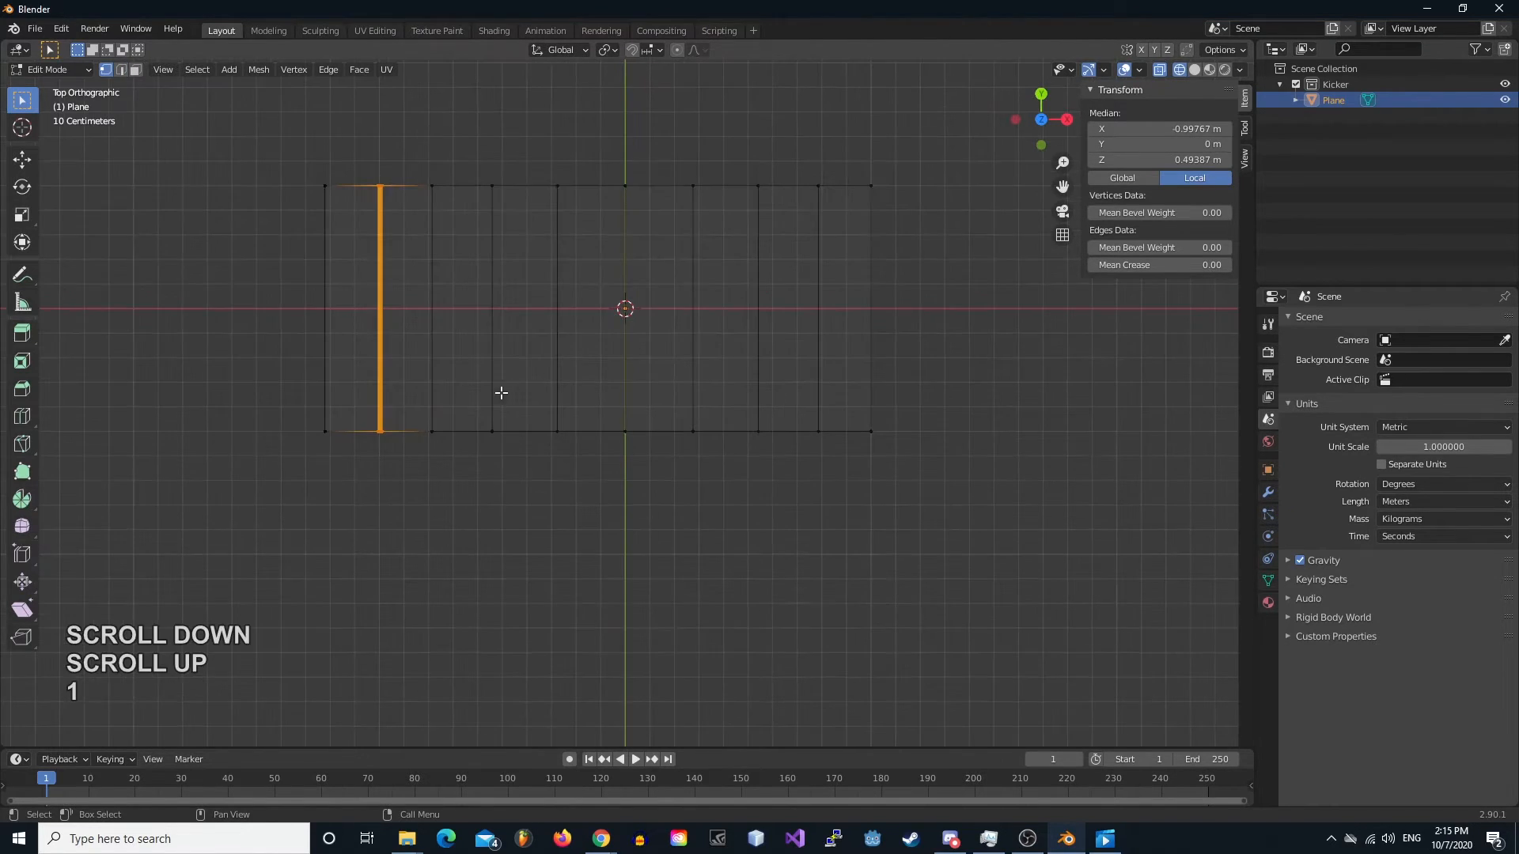
left_click_drag(289, 403, 979, 512)
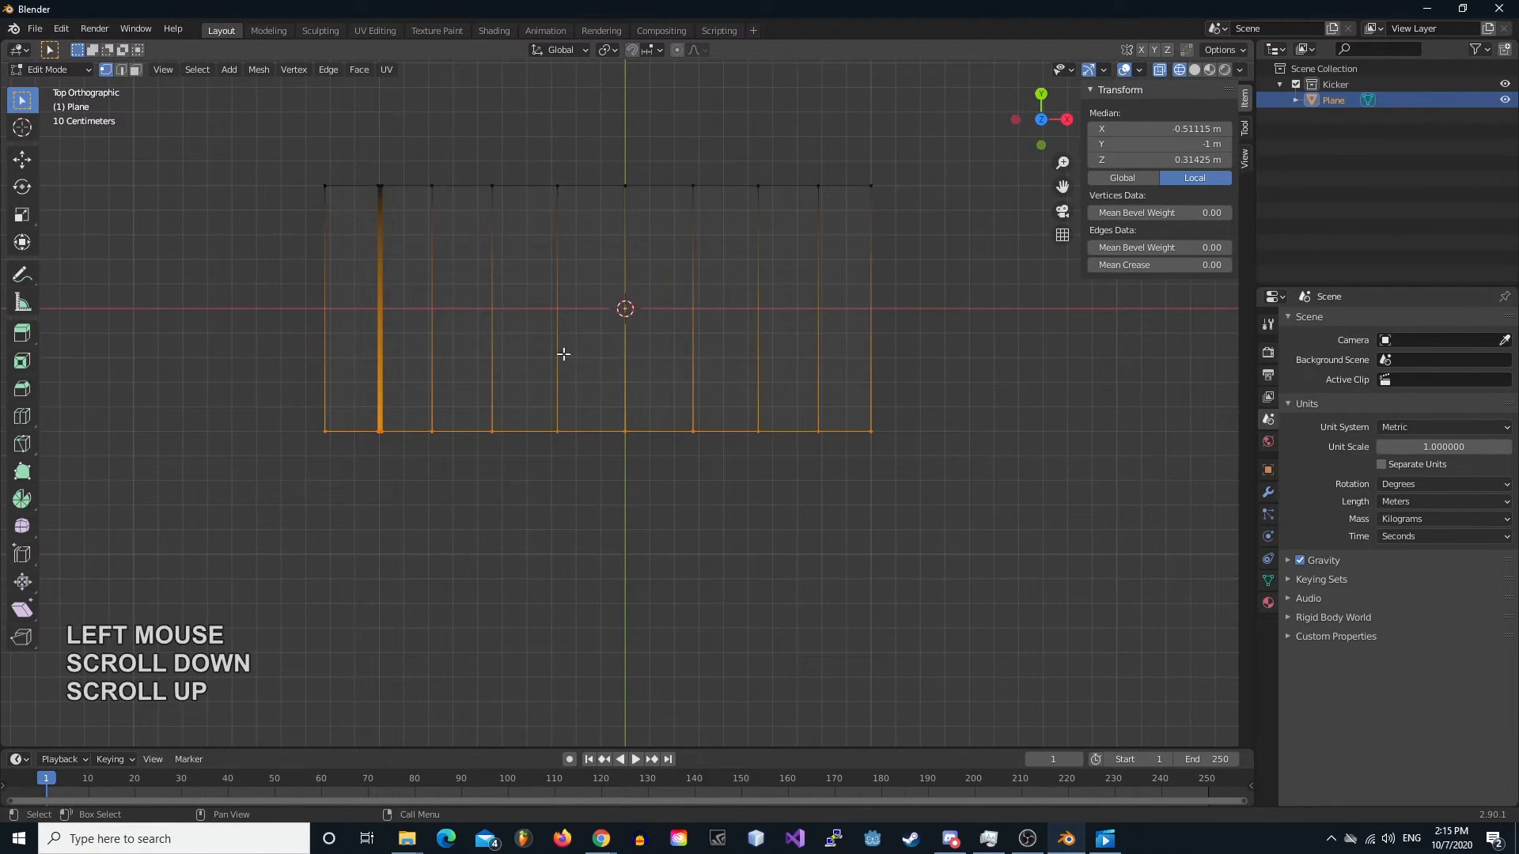
left_click_drag(237, 378, 998, 497)
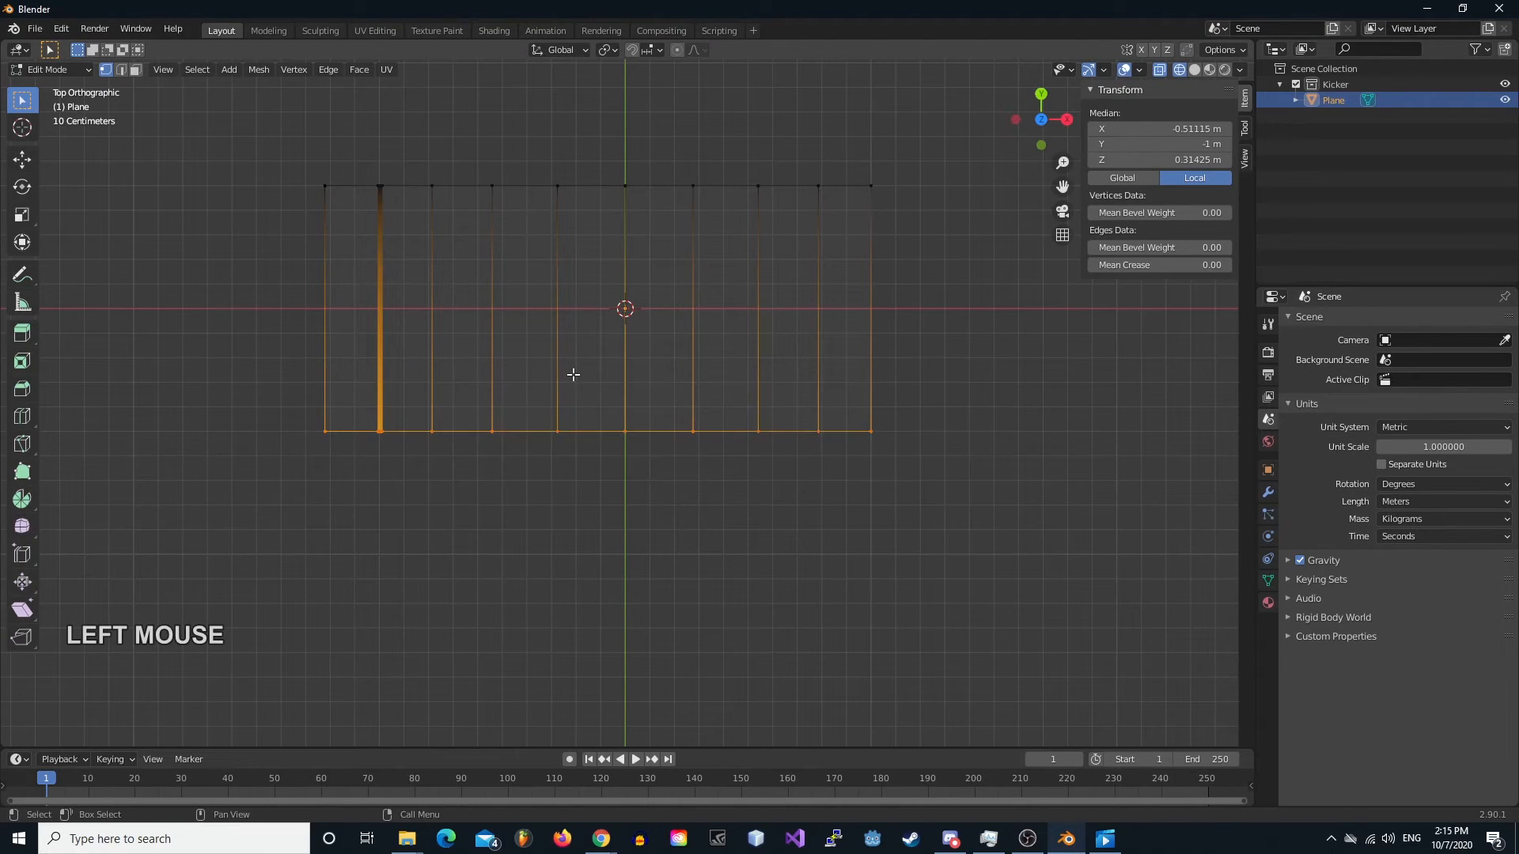
middle_click_drag(577, 375, 559, 394, "shift")
key("f")
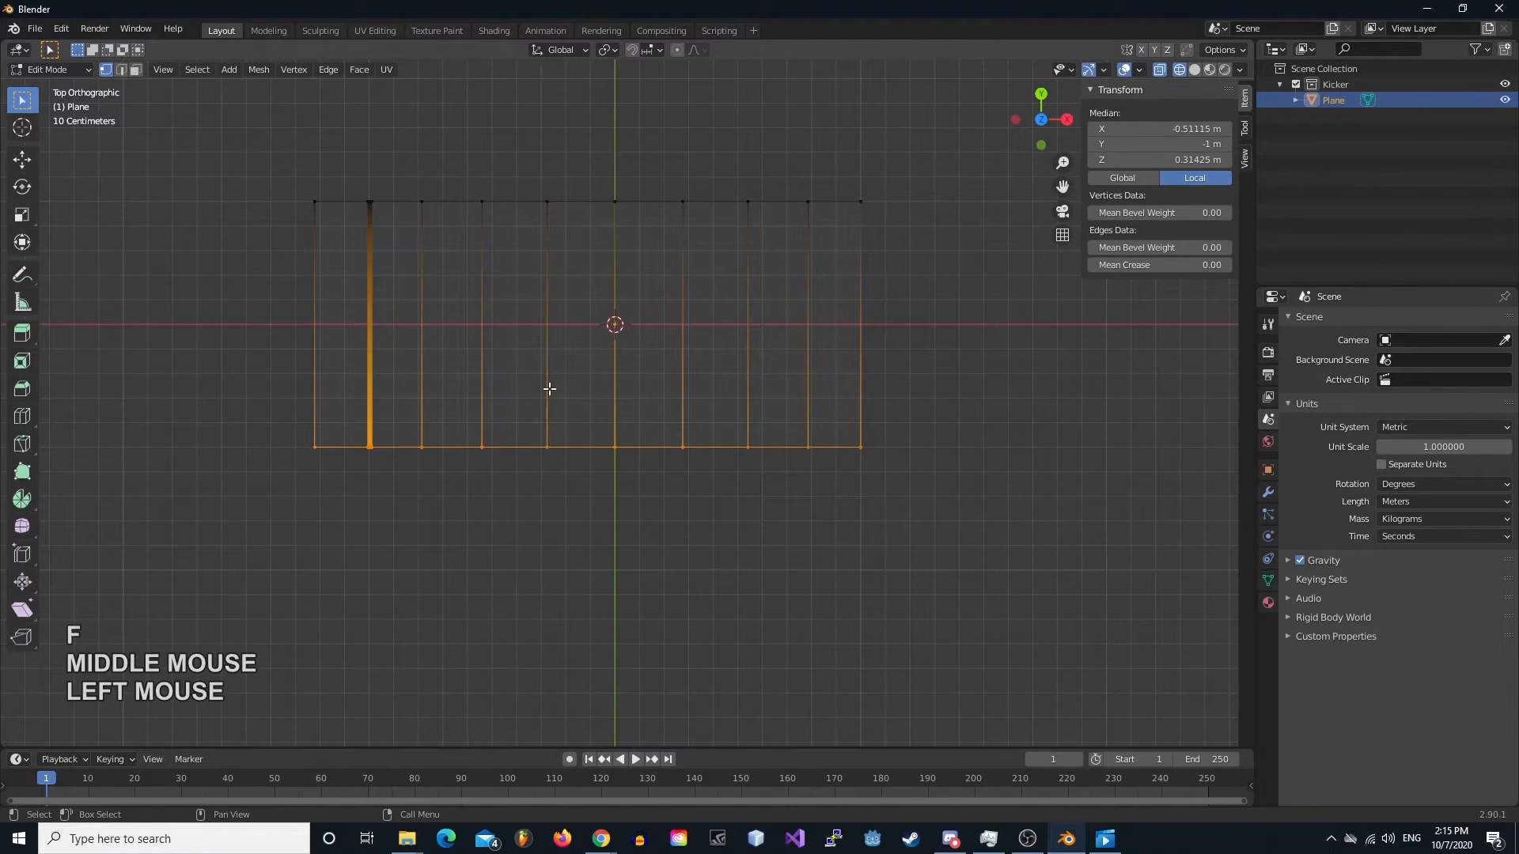
middle_click_drag(441, 336, 507, 457)
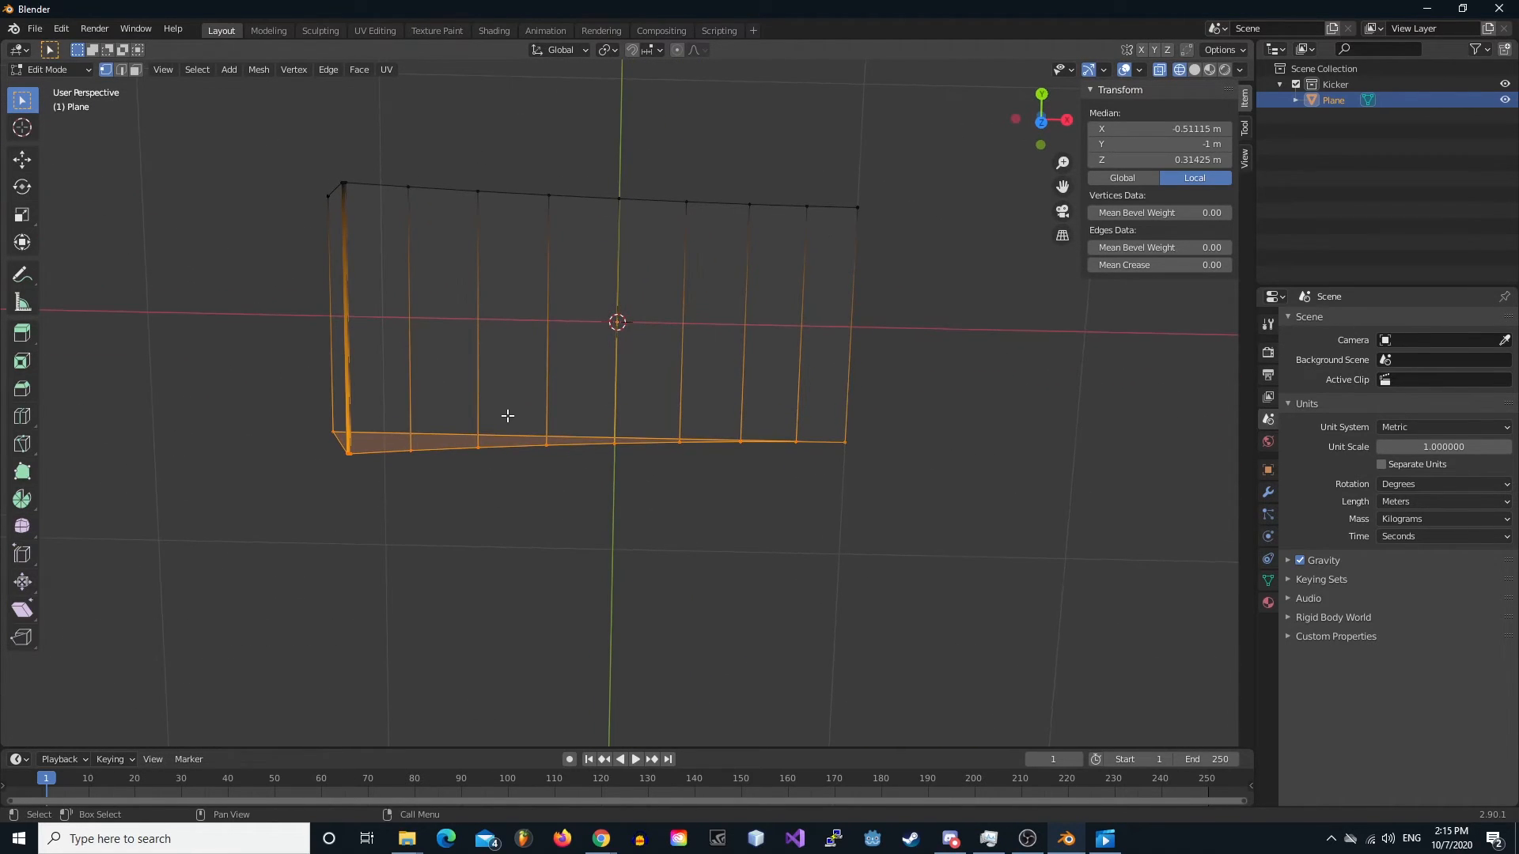
- Fill the opposite side at local Y 1 m with a face from its box-selected vertices and restore solid shading
key("KP_7")
left_click_drag(224, 117, 942, 280)
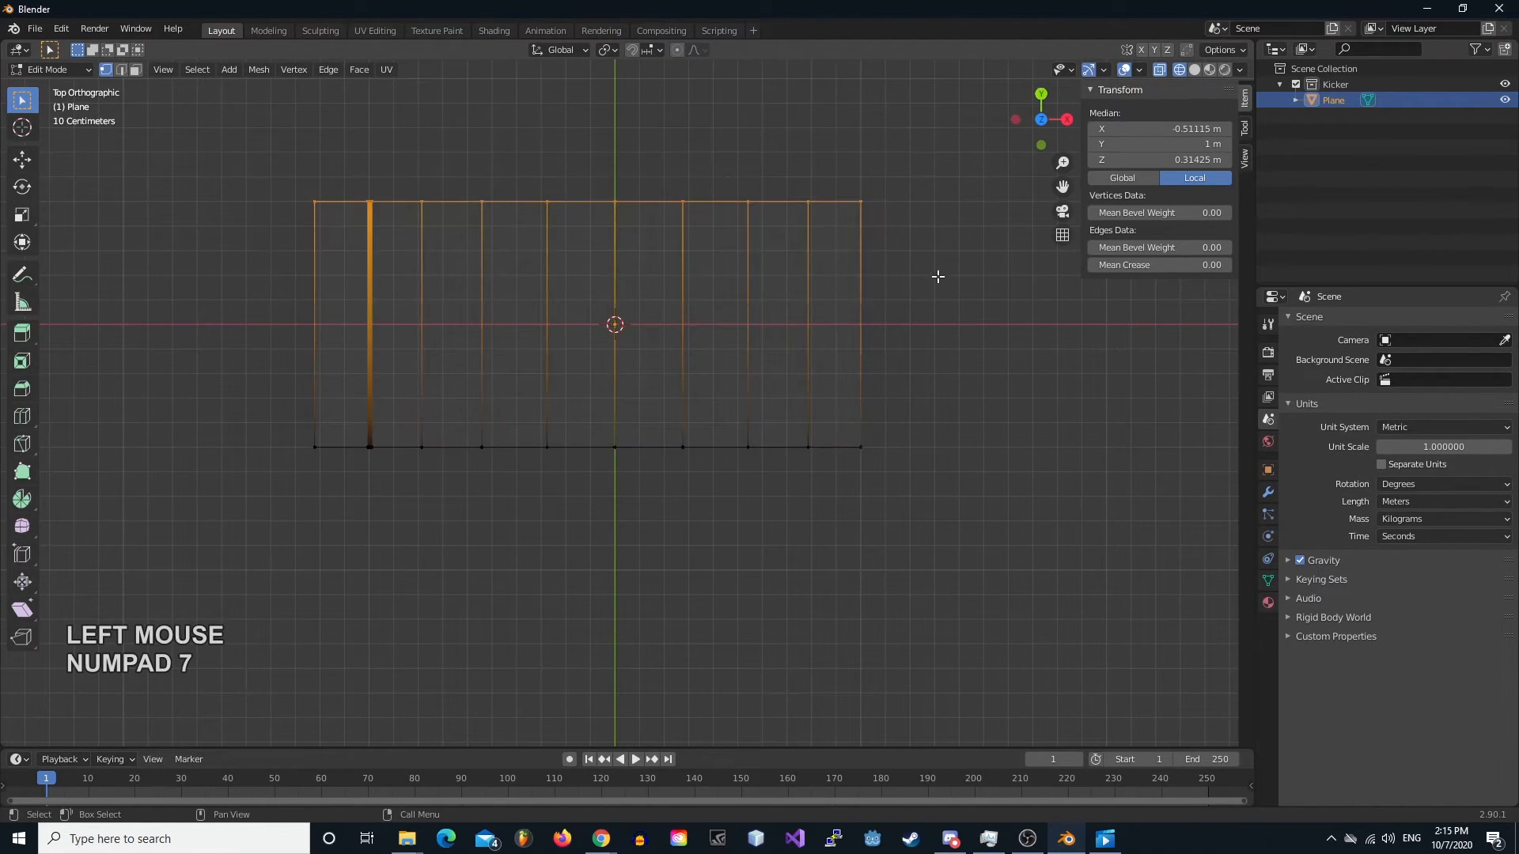
key("f")
mouse_move(422, 419)
middle_mouse_down()
mouse_move(515, 430)
mouse_move(543, 380)
middle_mouse_up()
key("z")
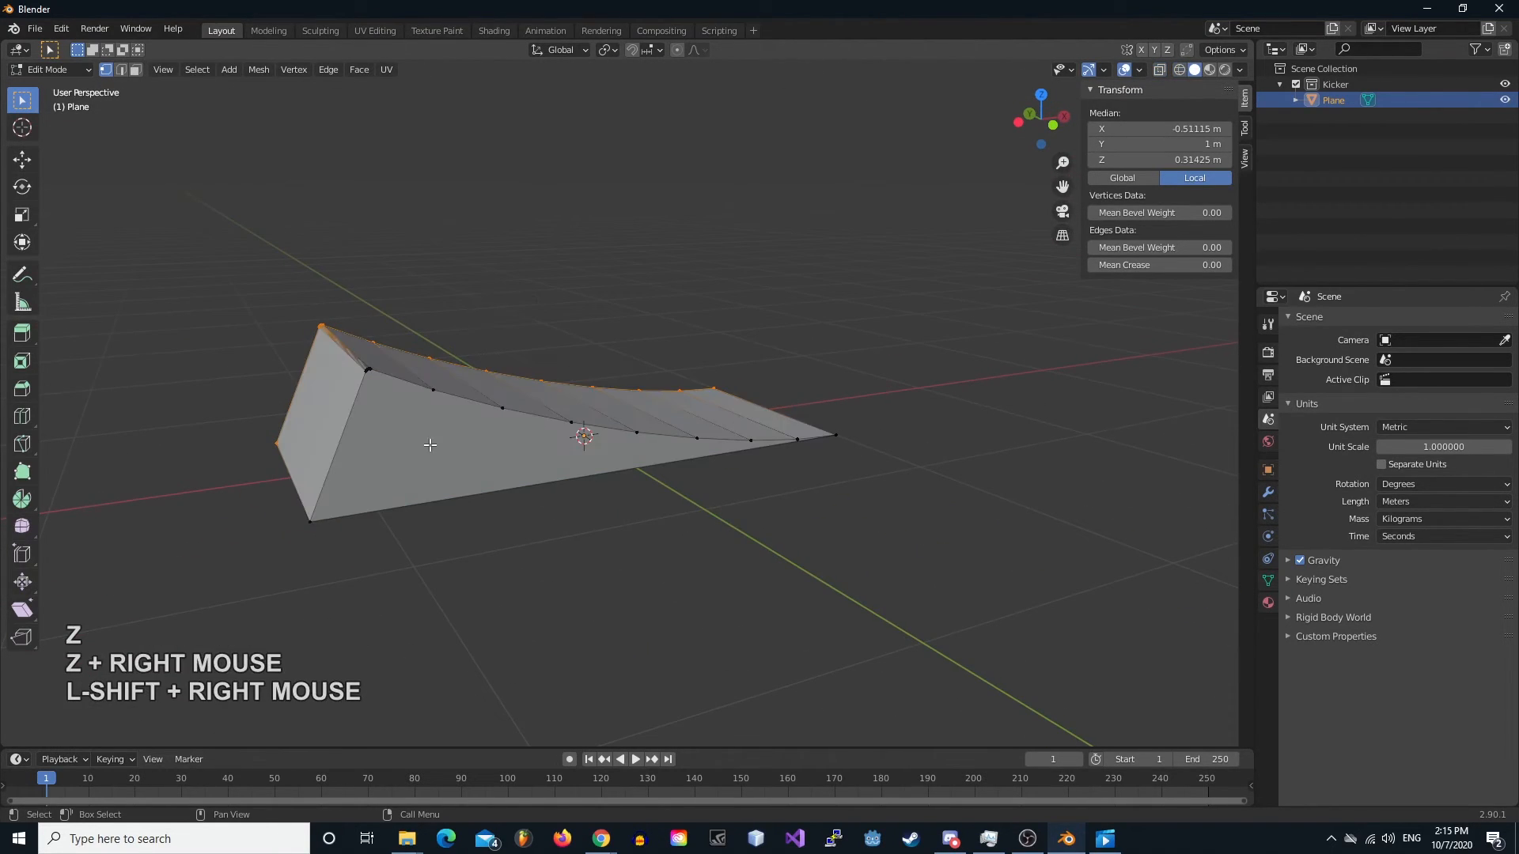
scroll(434, 441, "up", 2)
mouse_move(430, 441)
middle_mouse_down()
mouse_move(634, 488)
mouse_move(494, 498)
mouse_move(415, 445)
mouse_move(464, 486)
mouse_move(406, 458)
middle_mouse_up()
- Return to Object Mode and apply Shade Smooth to the kicker ramp
key("Tab")
scroll(399, 427, "up", 2)
middle_click_drag(899, 532, 400, 533)
right_click(744, 532)
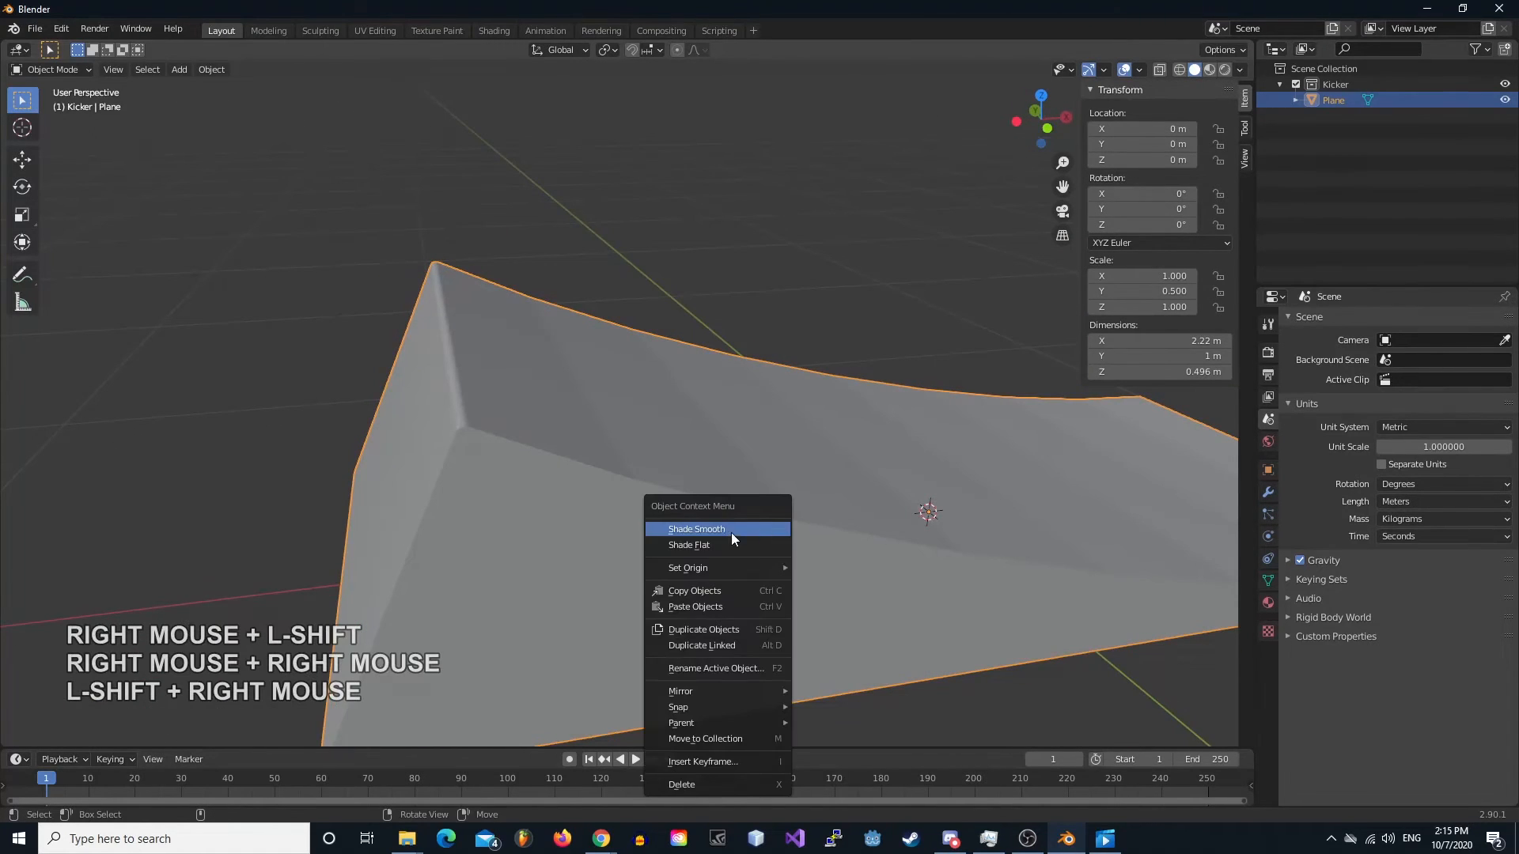
middle_click_drag(966, 527, 572, 451)
right_click(432, 394)
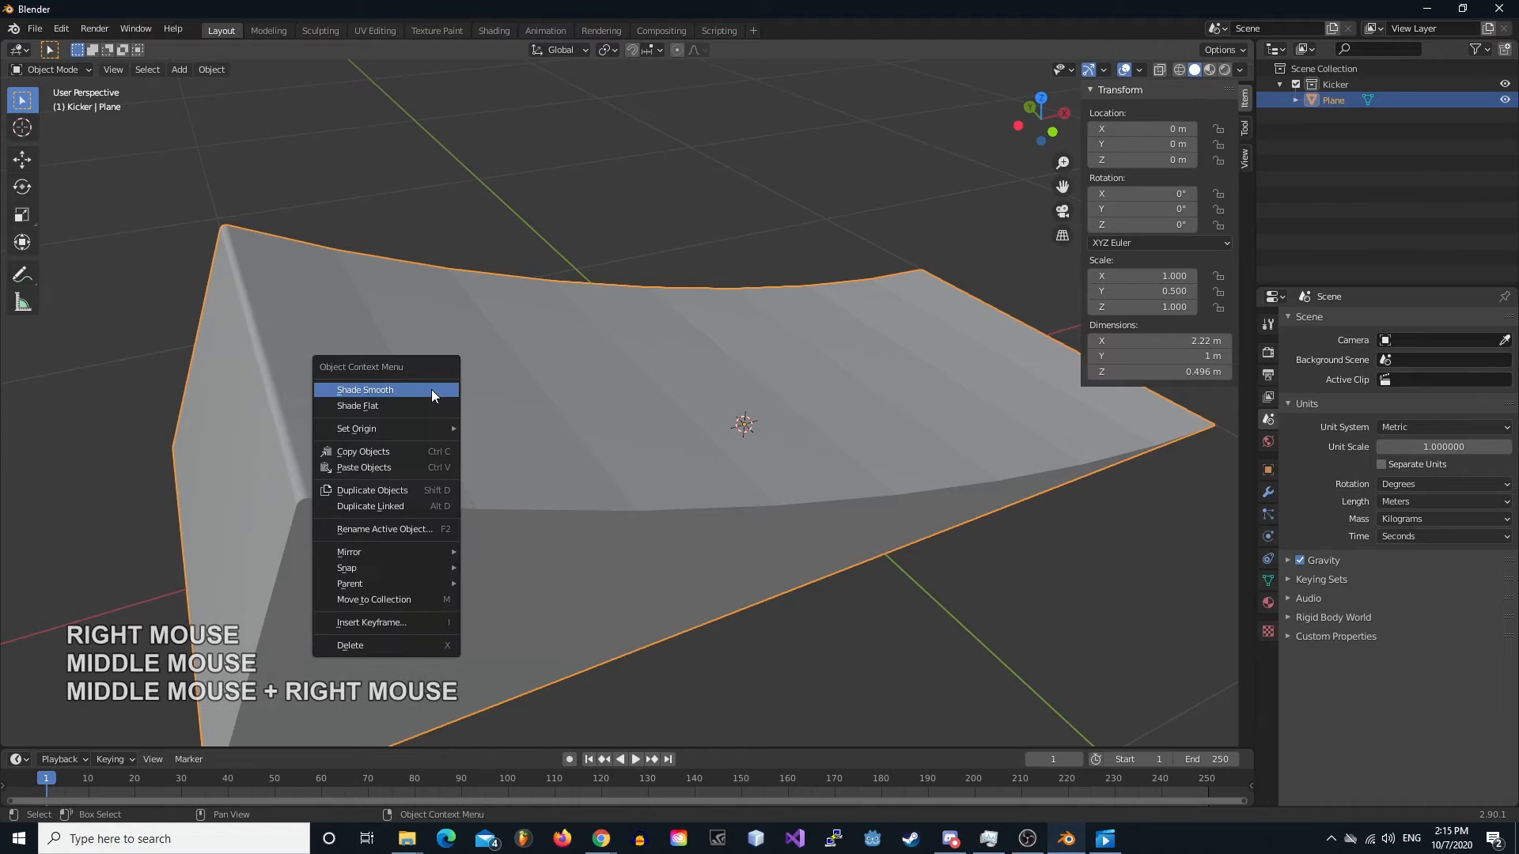
left_click(407, 389)
mouse_move(443, 506)
middle_mouse_down()
mouse_move(636, 478)
mouse_move(779, 529)
mouse_move(541, 533)
mouse_move(329, 513)
mouse_move(335, 486)
mouse_move(427, 490)
mouse_move(520, 417)
middle_mouse_up()
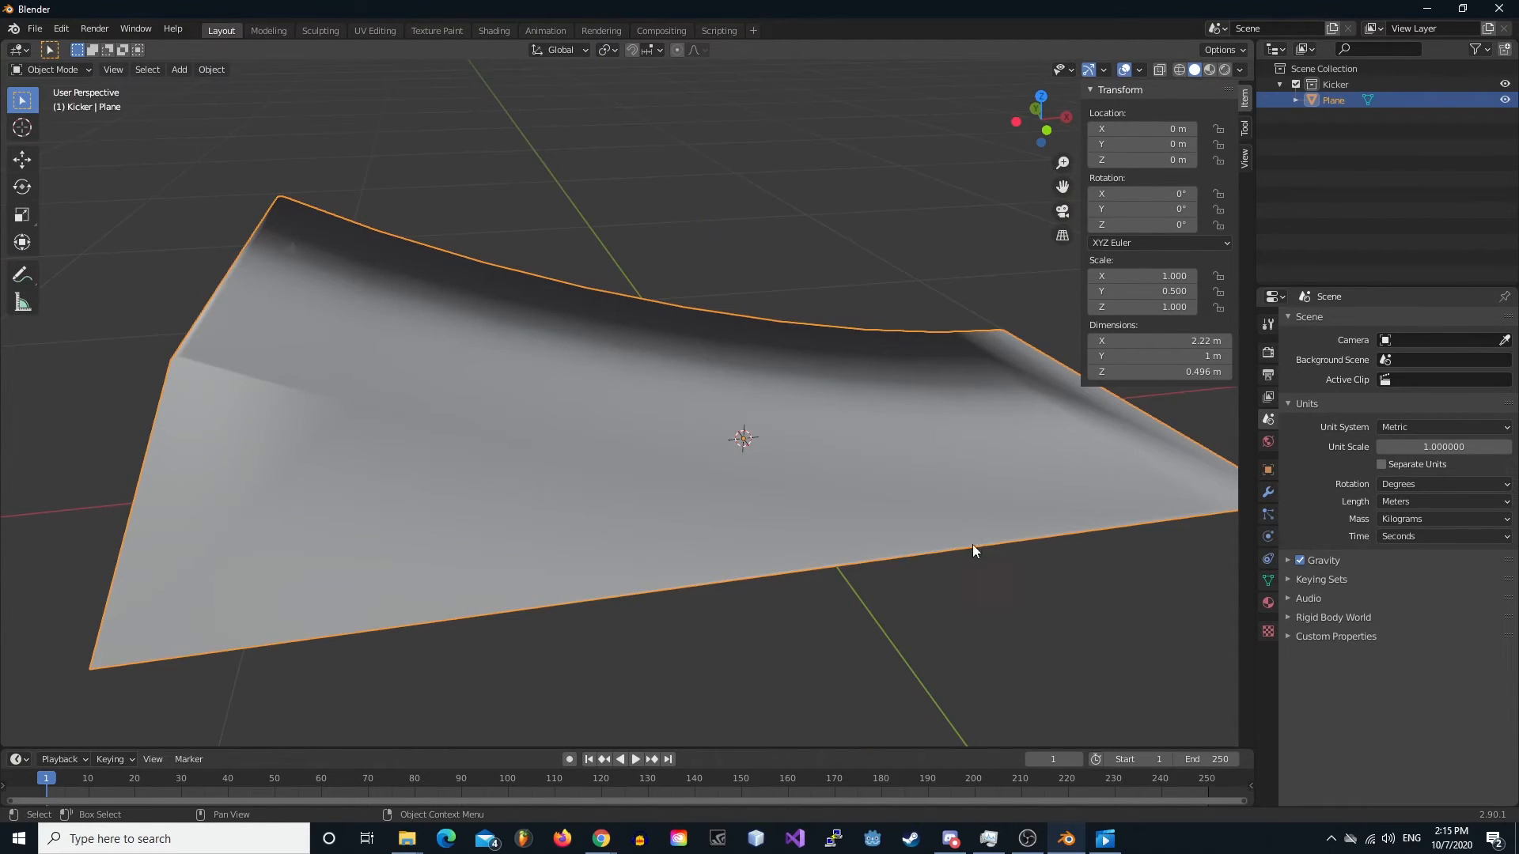
- Turn on Auto Smooth in the ramp mesh's normals settings and check the shading on the curve and sides
left_click(1266, 581)
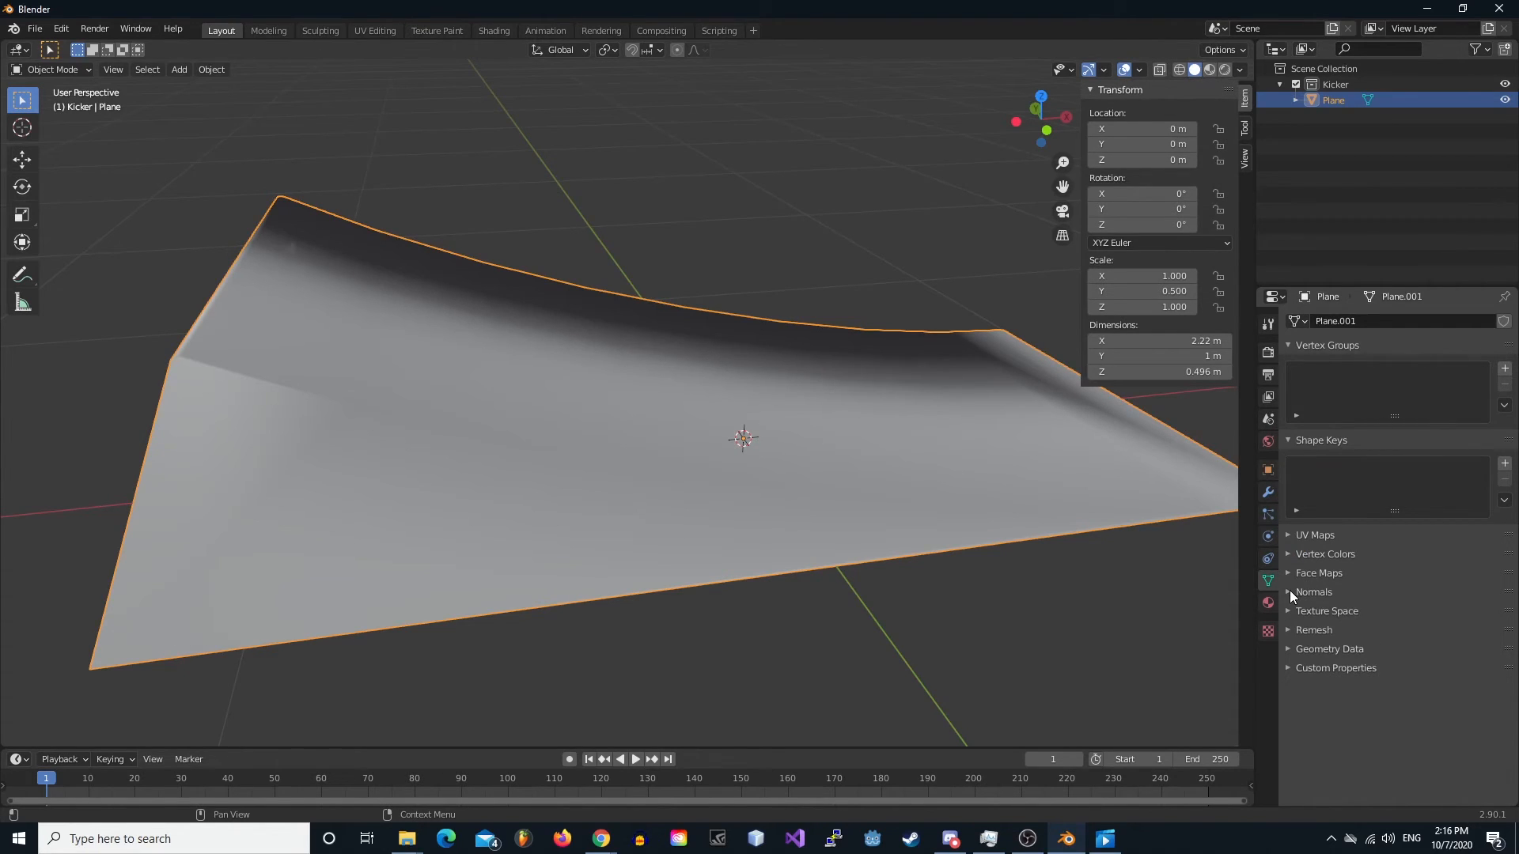
left_click(1290, 590)
left_click(1375, 615)
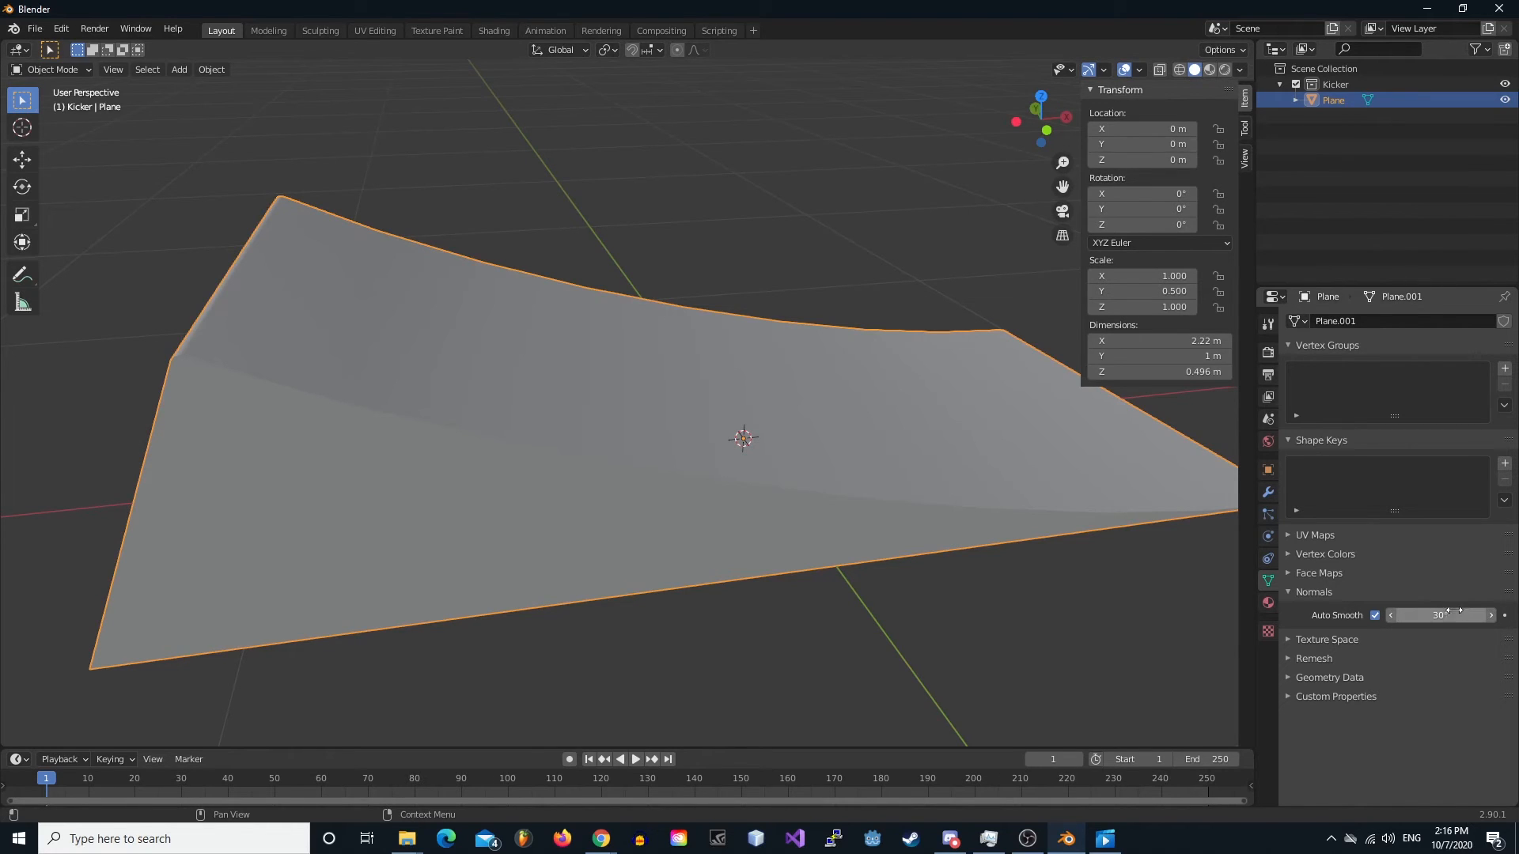
right_click_drag(961, 467, 624, 369, "shift")
scroll(492, 350, "down", 2)
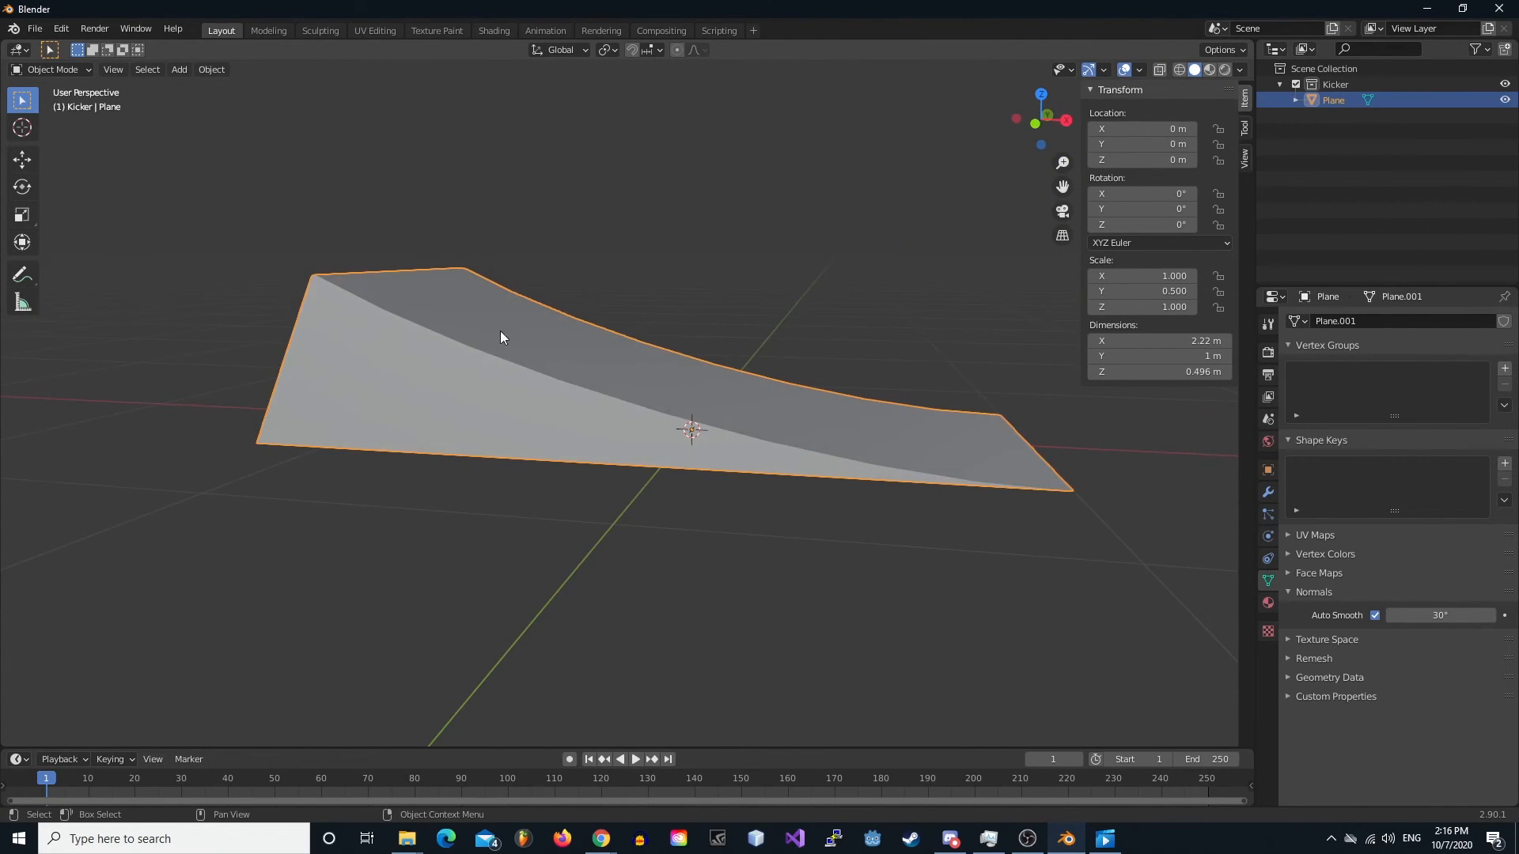
- In Edit Mode, select the open boundary edge loop around the ramp's underside and fill it with a face
right_click_drag(441, 414, 529, 305, "shift")
middle_click_drag(518, 340, 509, 335)
key("Tab")
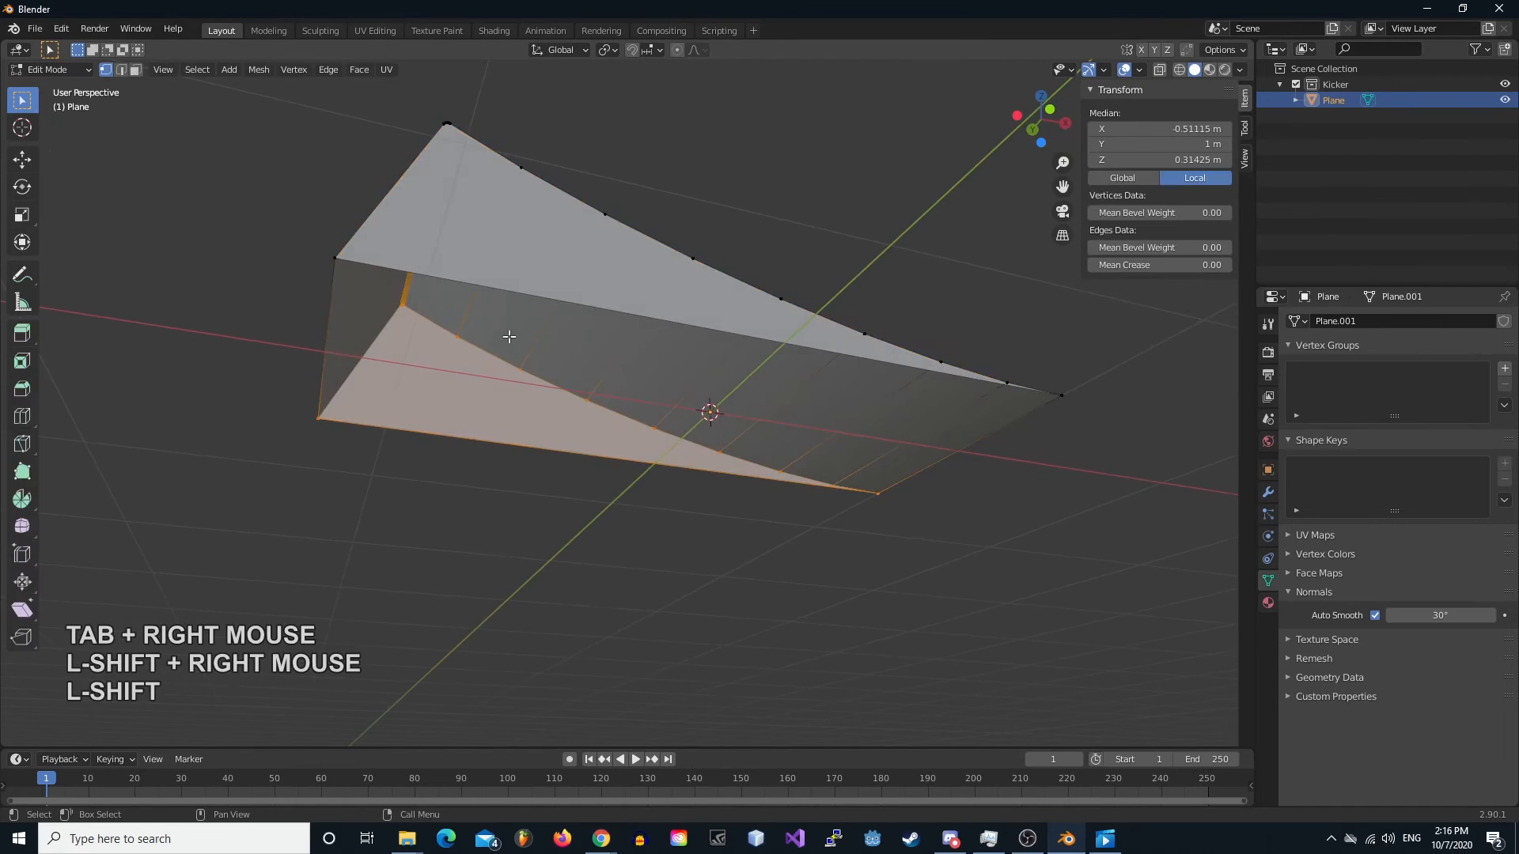
scroll(457, 269, "up", 2)
key("2")
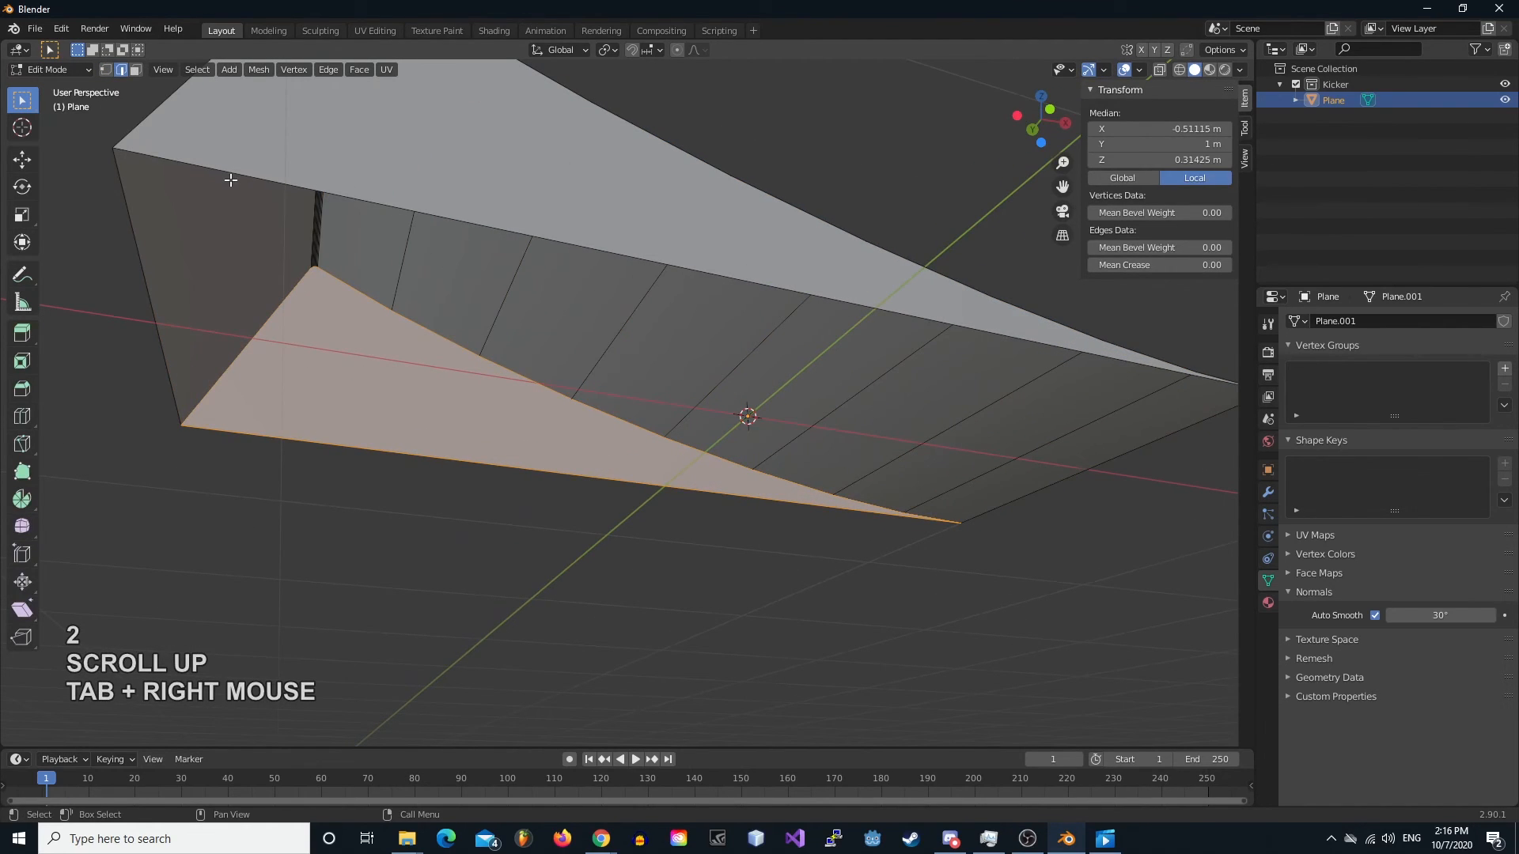
left_click(201, 166, "alt")
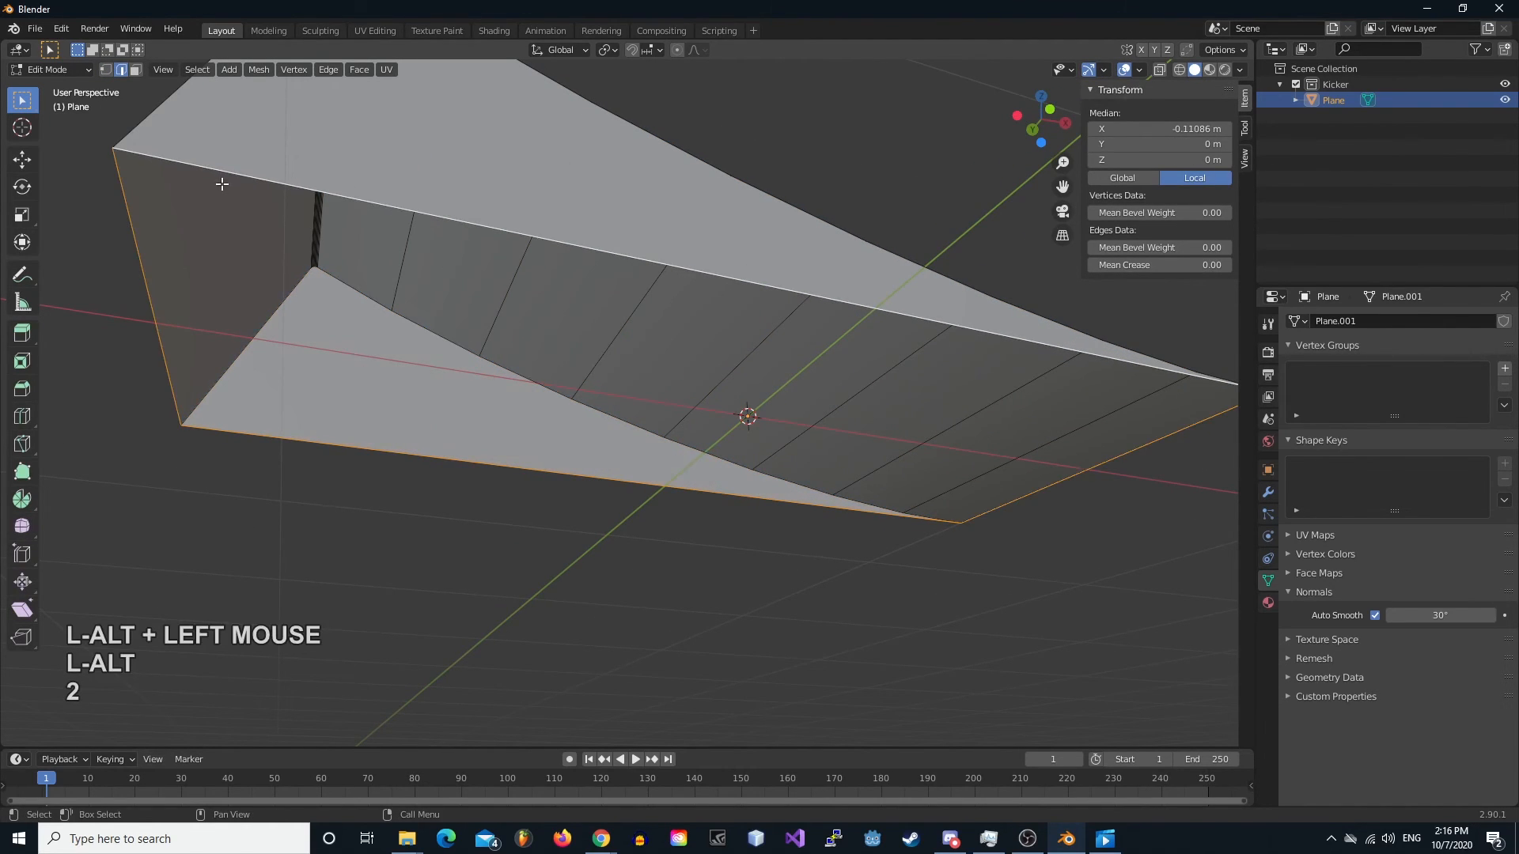
middle_click_drag(436, 342, 508, 223)
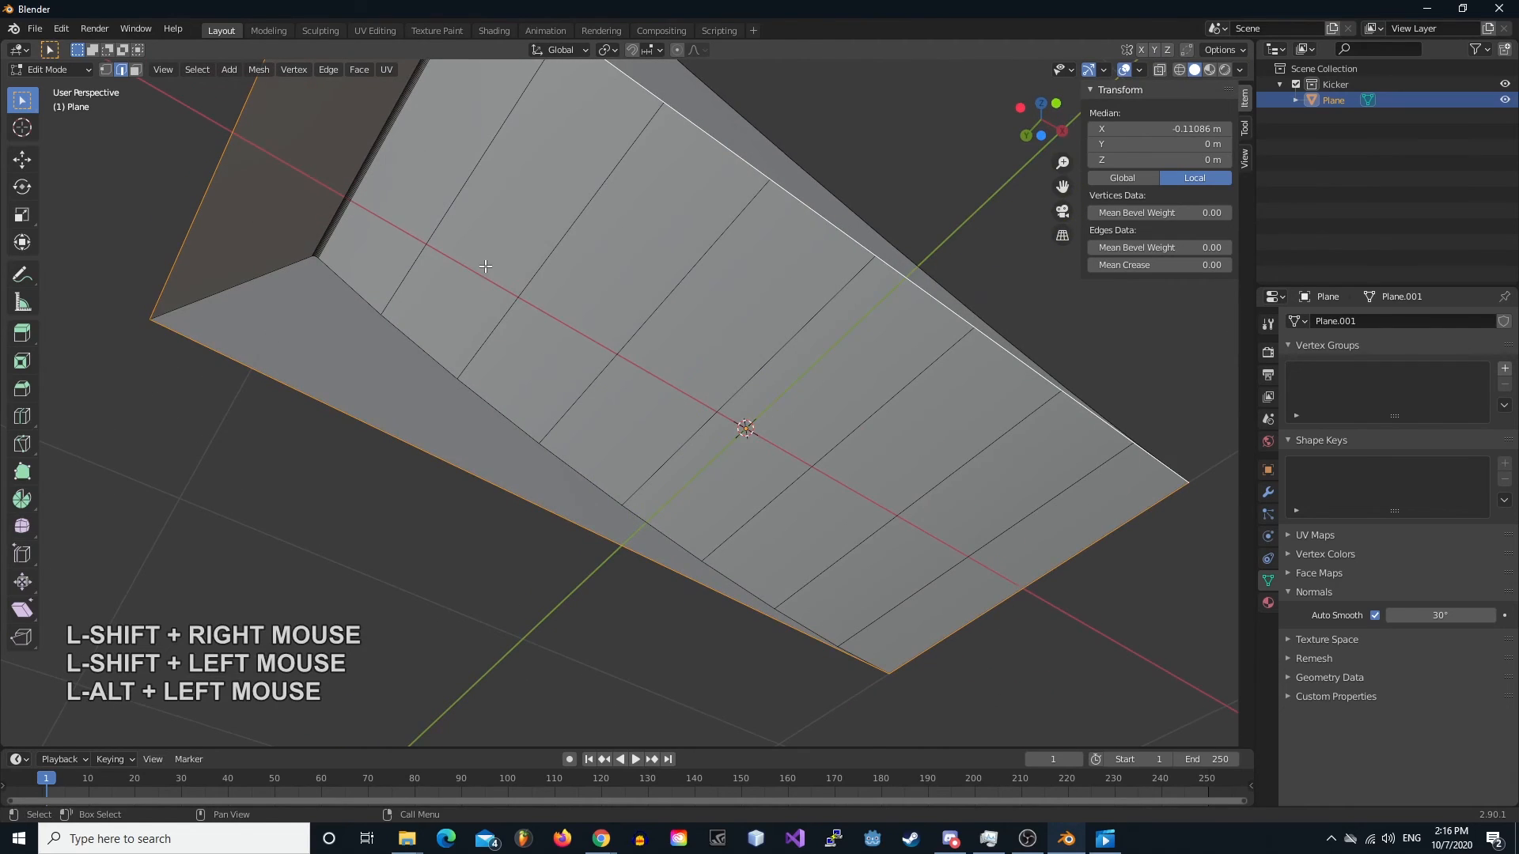
scroll(512, 250, "down", 3)
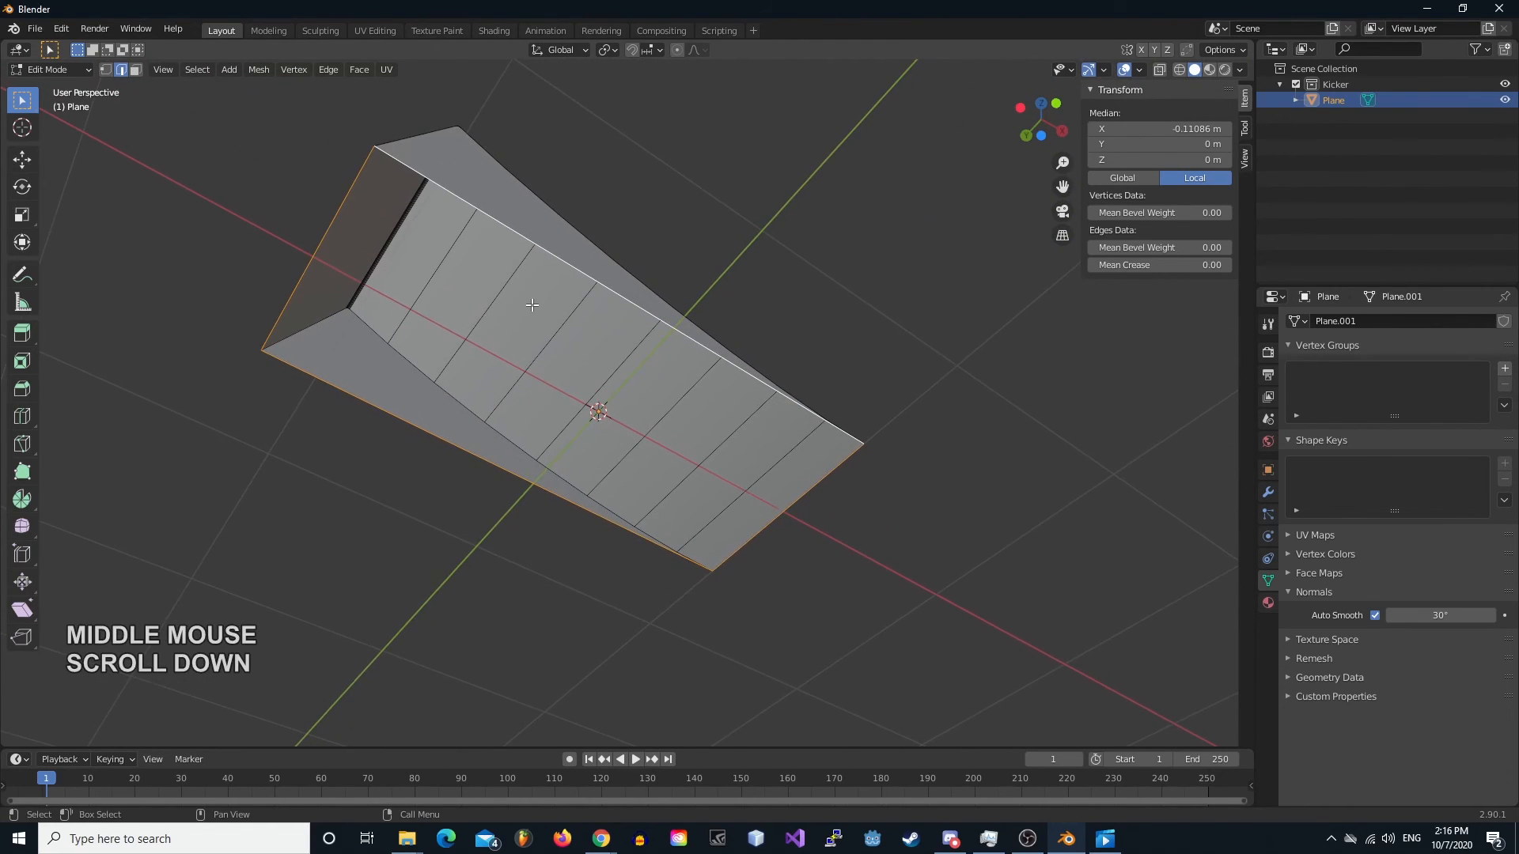
key("f")
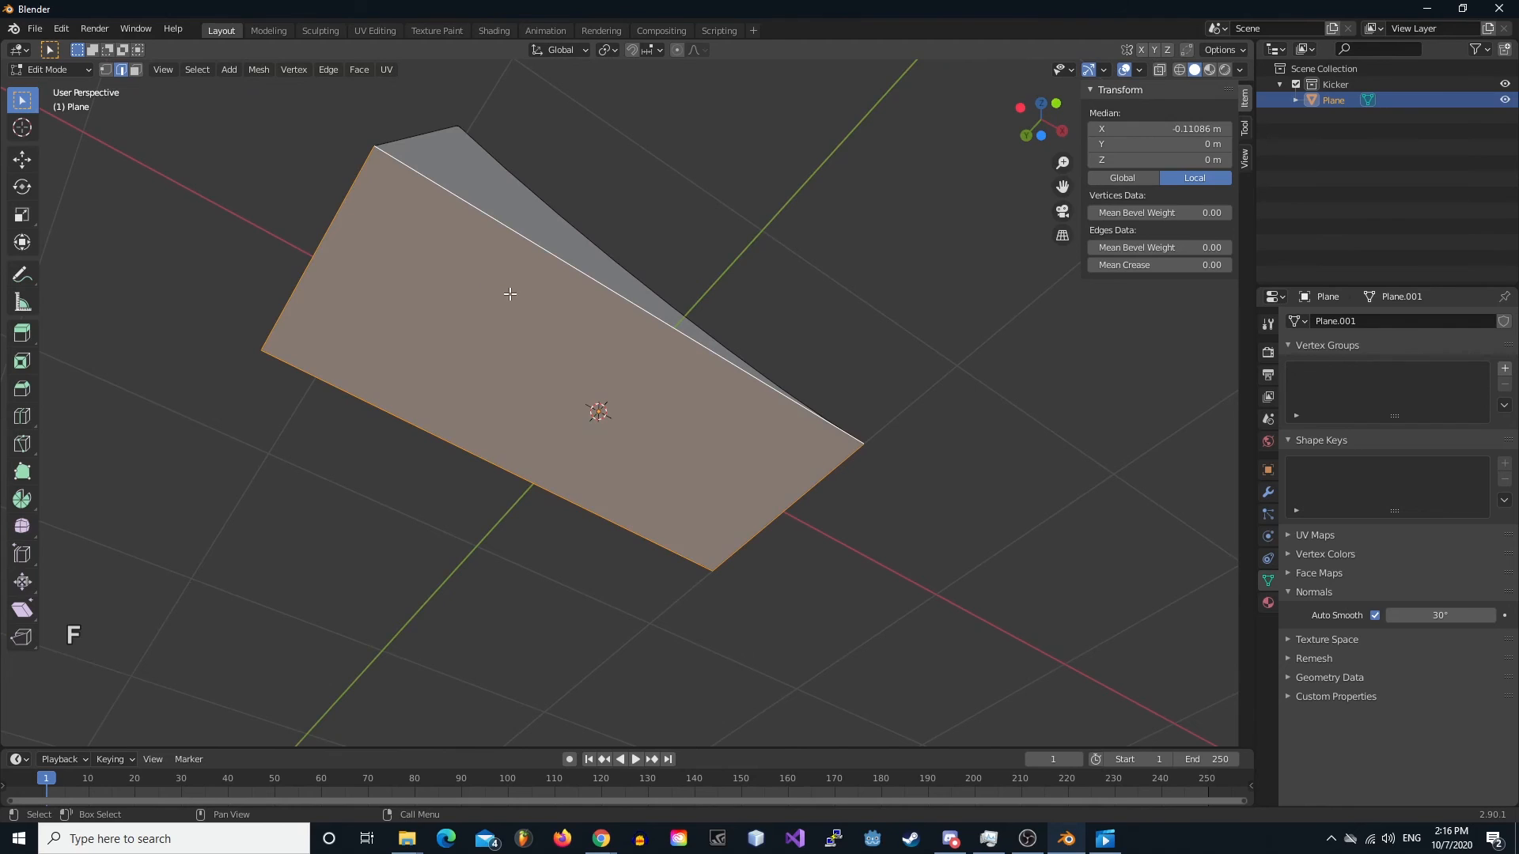
- Return to Object Mode and examine the closed ramp's shading on the curve, crest and sides from several angles
middle_click_drag(470, 185, 562, 338)
key("Tab")
scroll(645, 373, "up", 2)
middle_click_drag(773, 468, 610, 399)
middle_click_drag(871, 400, 815, 492)
scroll(465, 387, "down", 2)
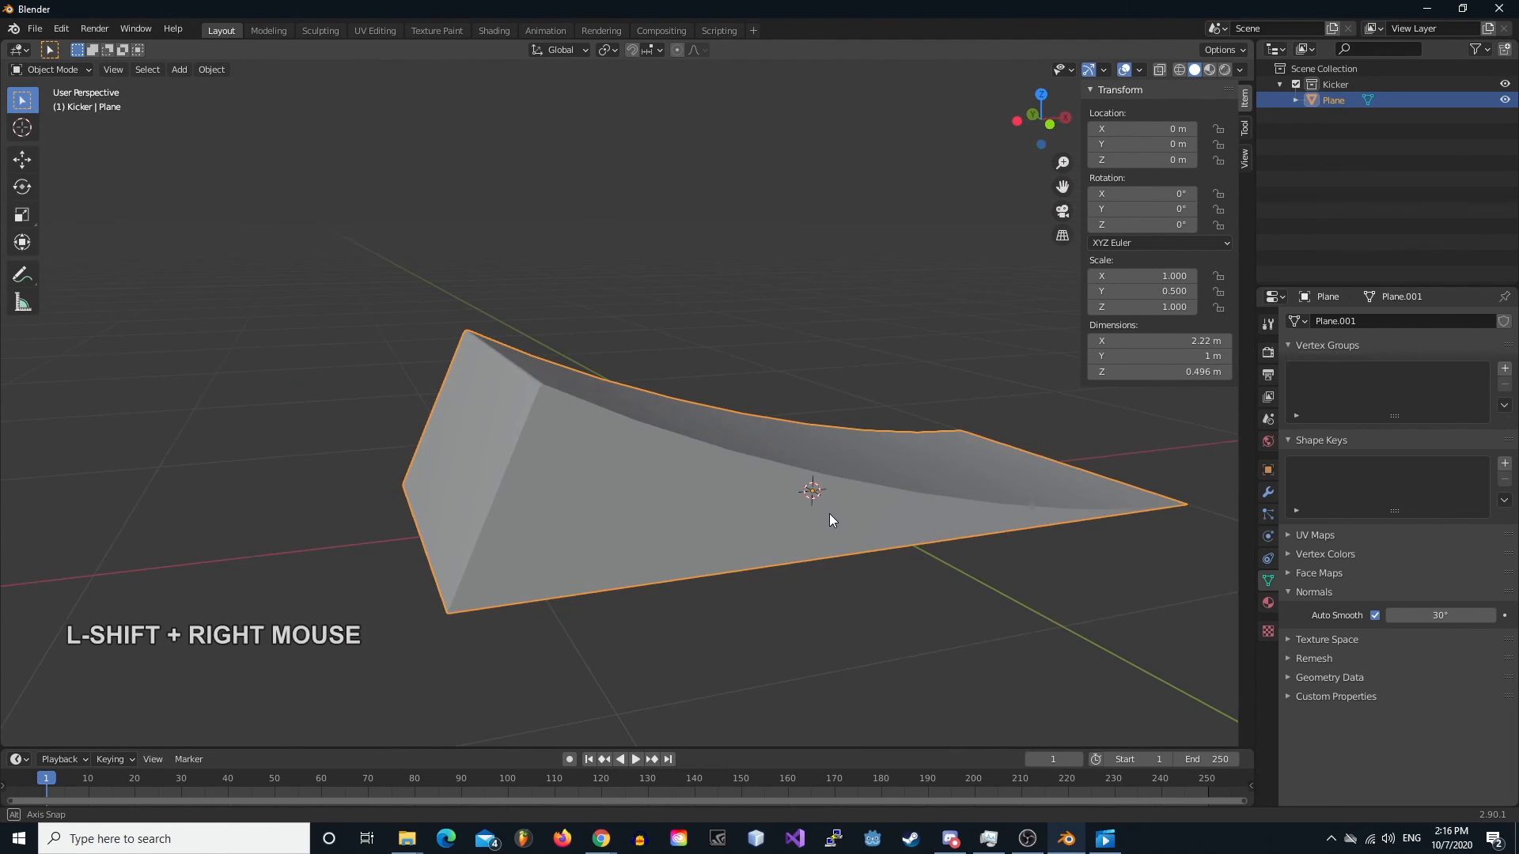